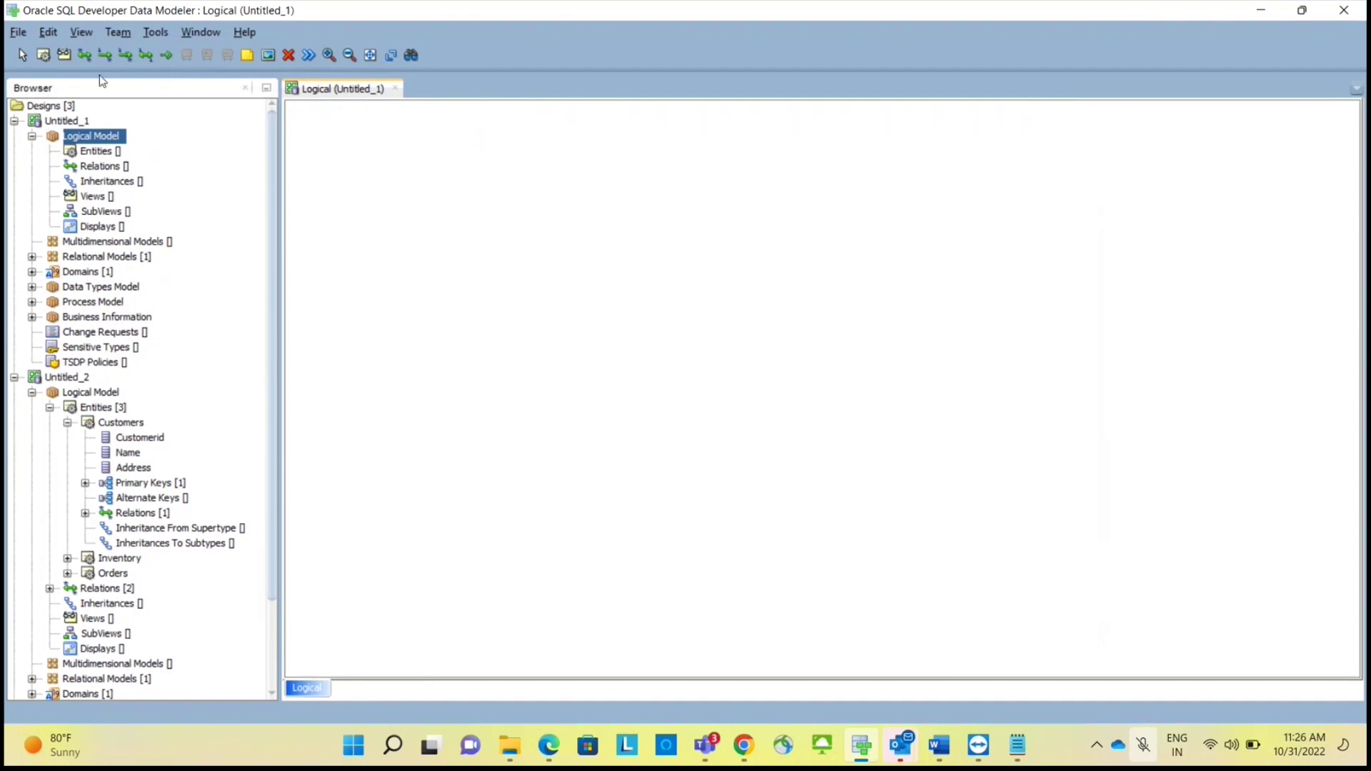
Create a new entity named Customers in the upper-left area of the Untitled_1 logical diagram.
click(45, 58)
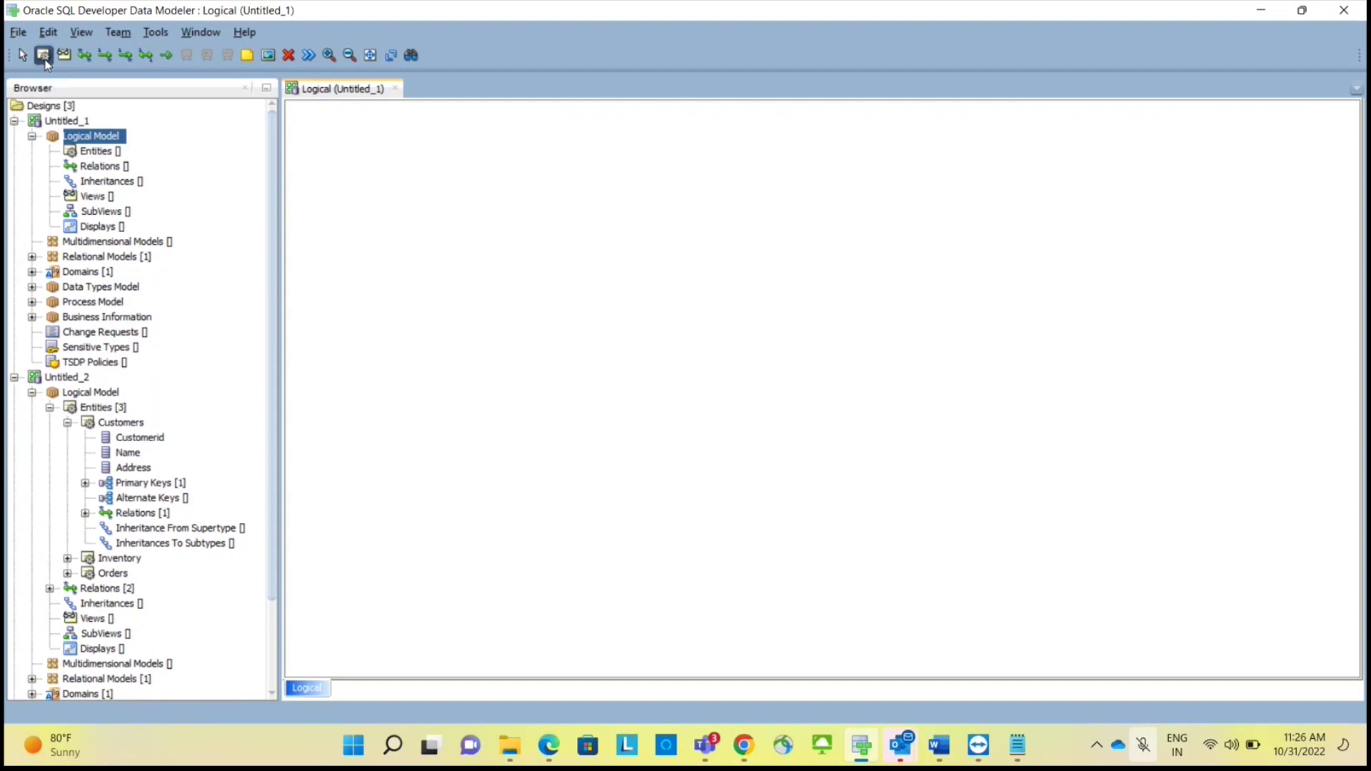
drag(340, 205, 479, 280)
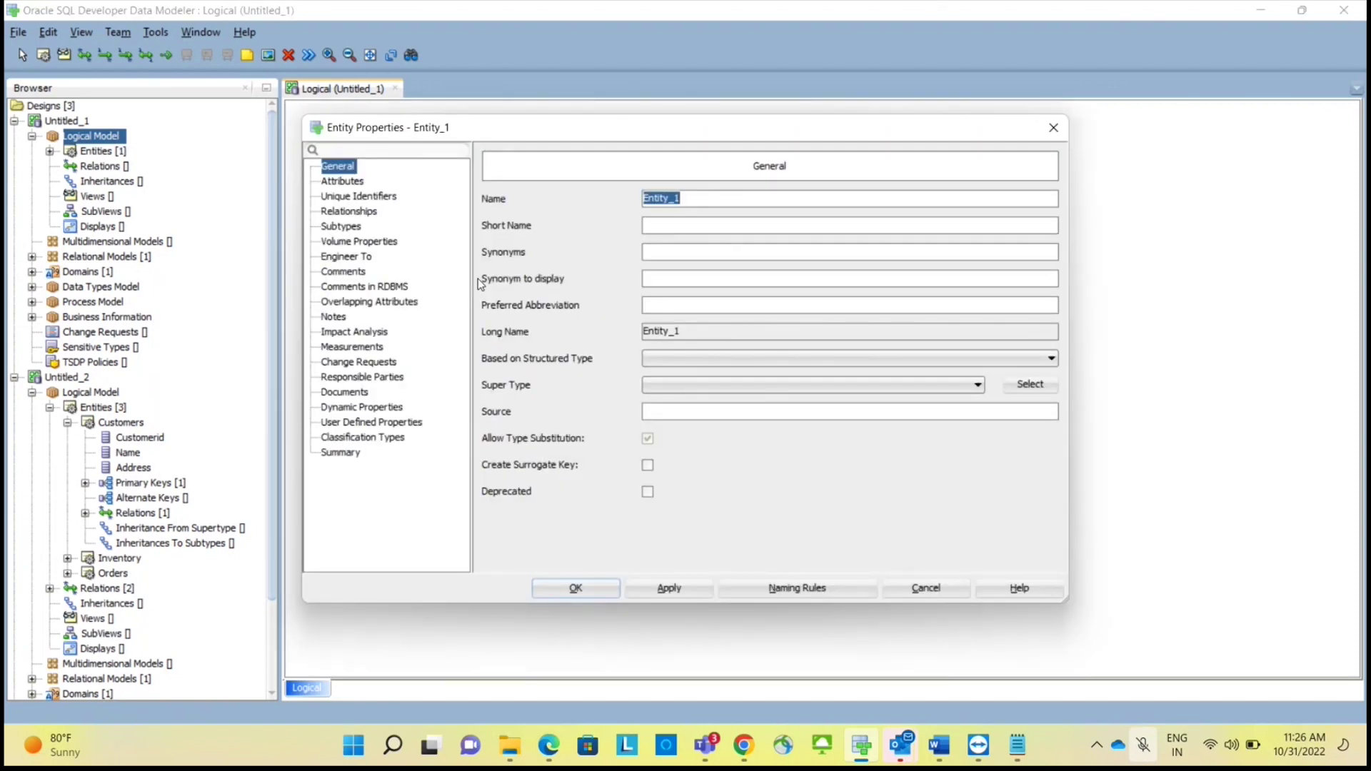
text(Customers)
click(573, 589)
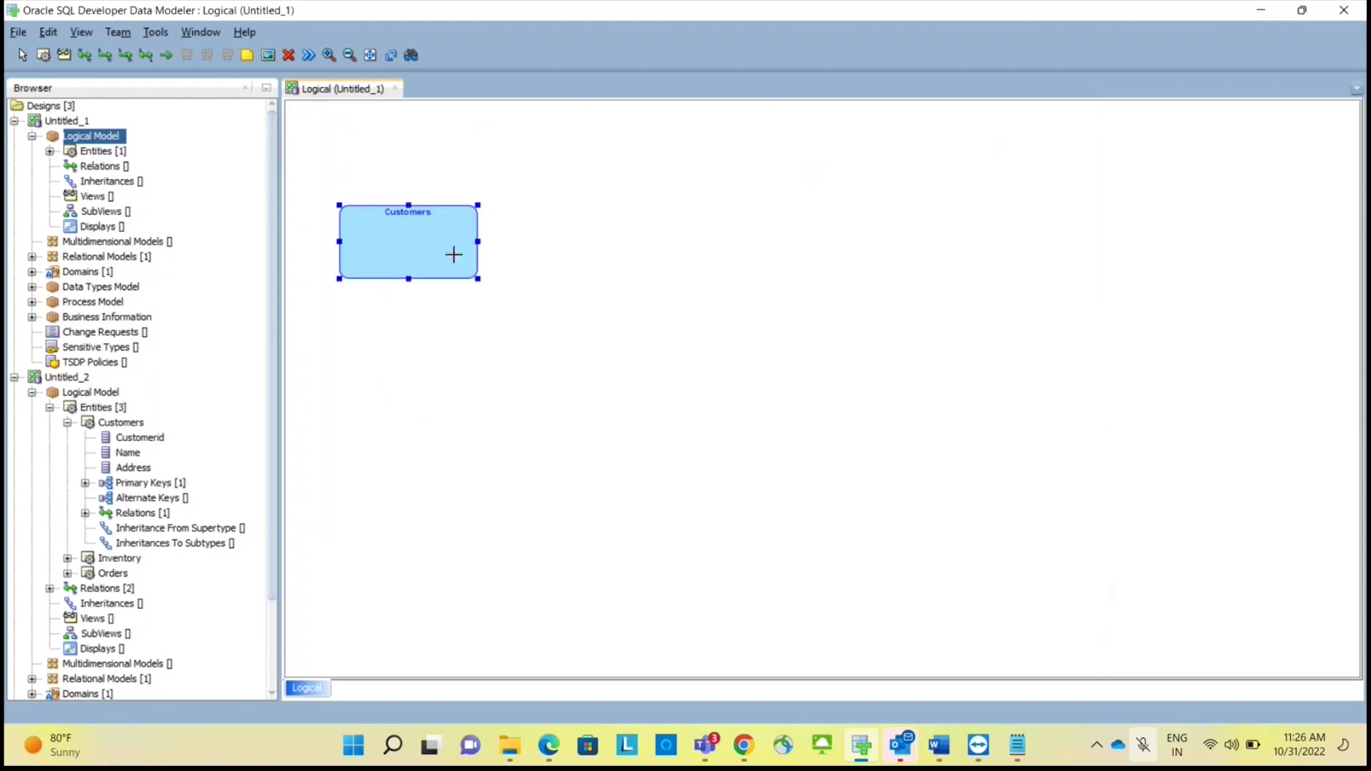
Add an attribute named Customer_id to the Customers entity.
double_click(411, 235)
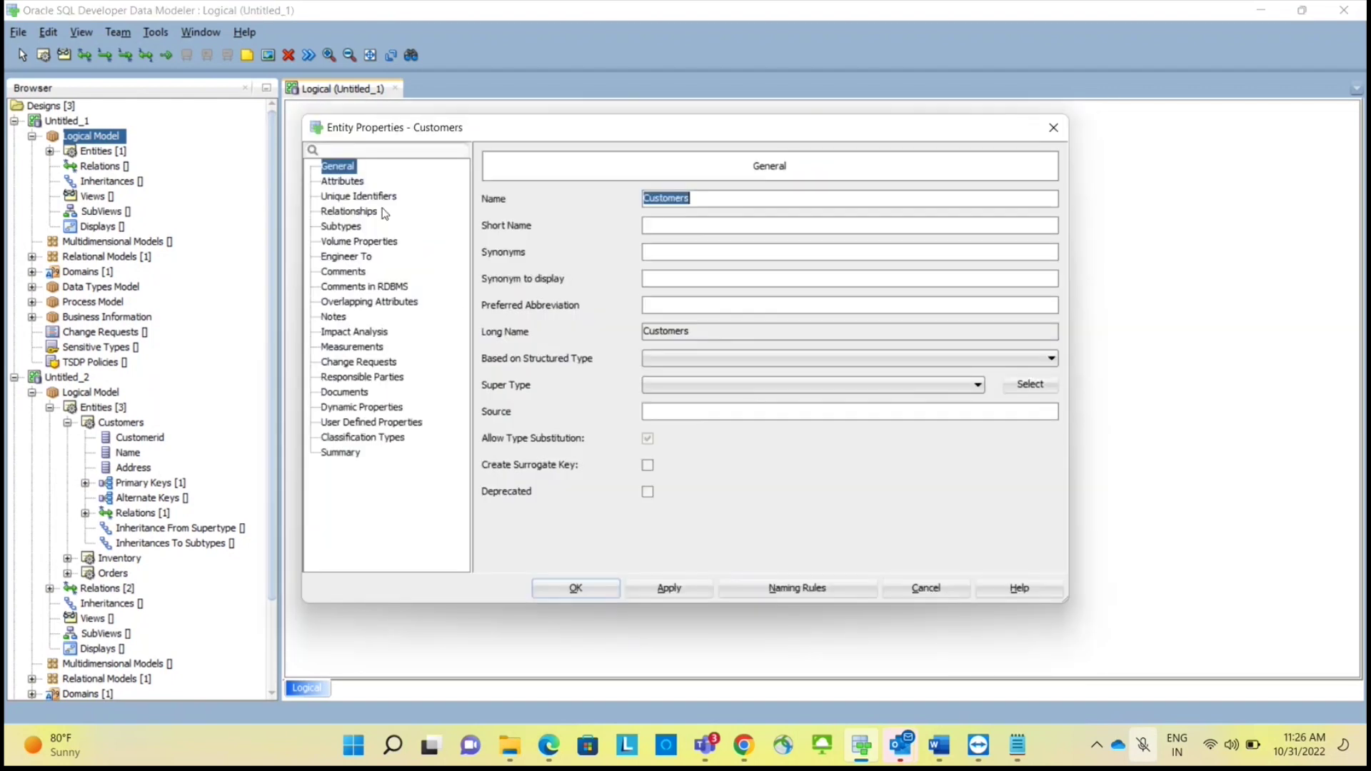
click(342, 181)
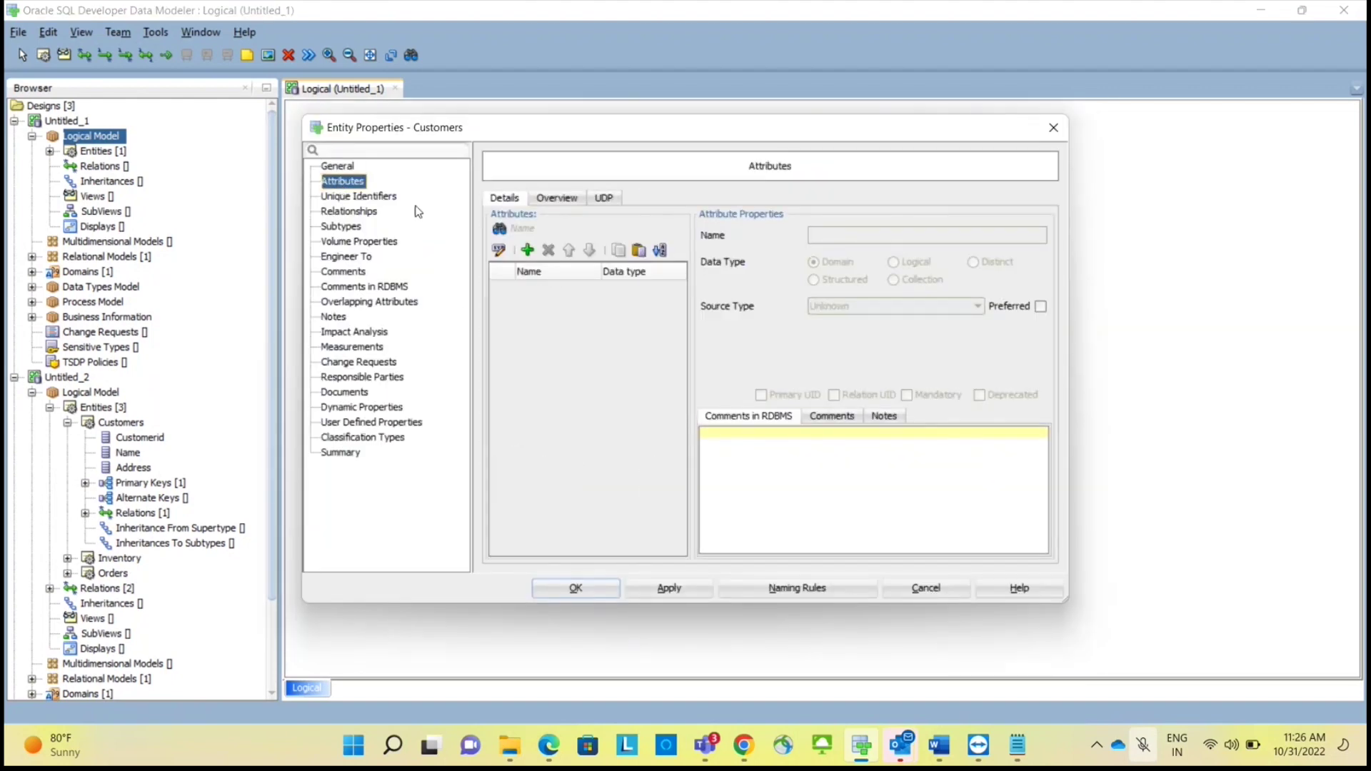
click(528, 250)
text(Custo)
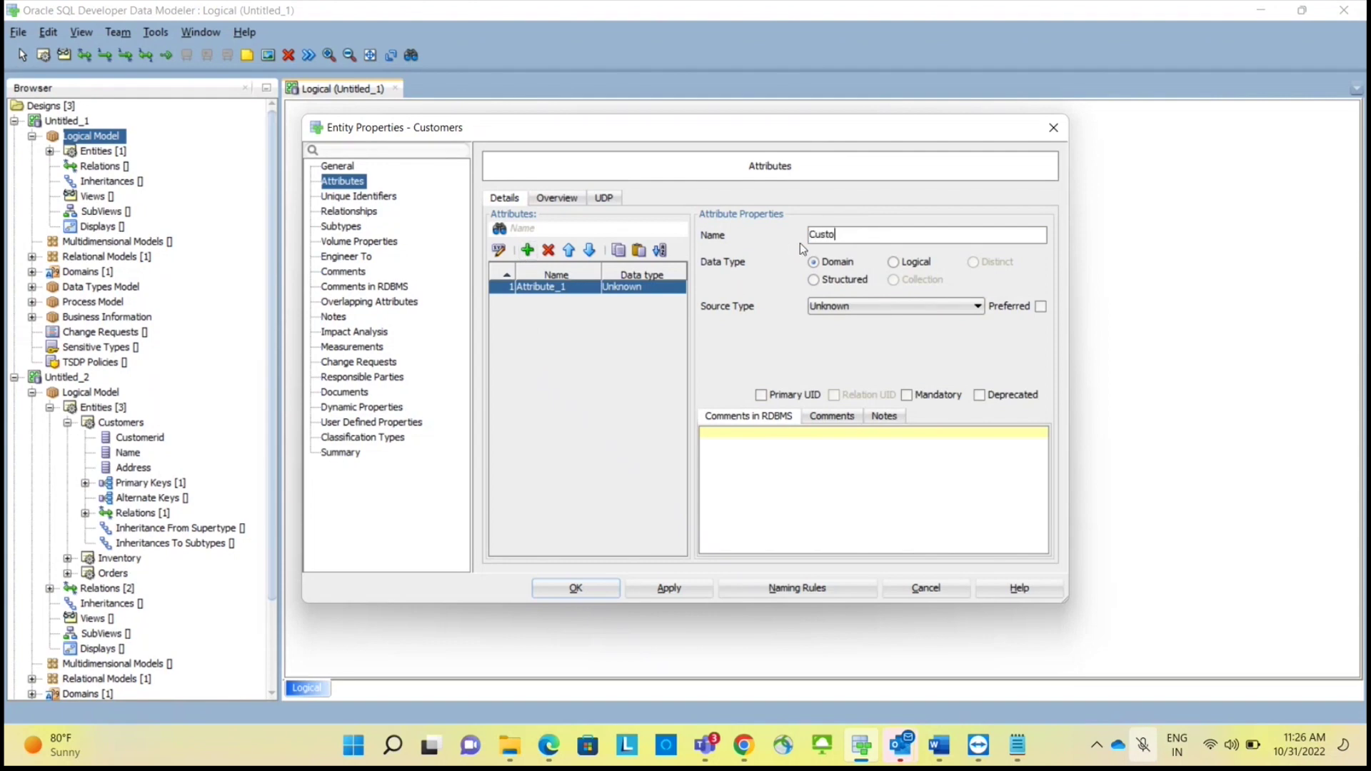
text(mer_id)
Set the Customer_id attribute to a Logical data type with source type NUMERIC.
click(894, 262)
click(889, 307)
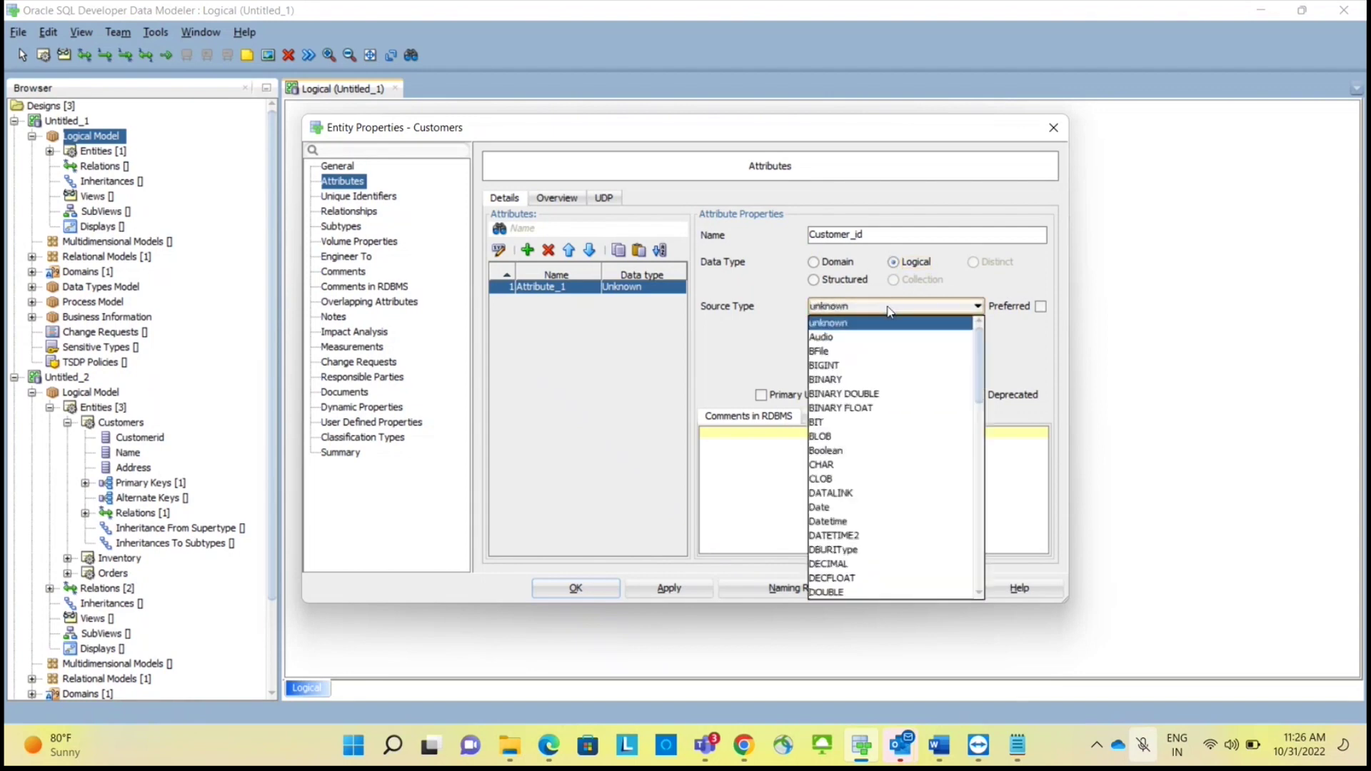
key(n)
key(n)
key(n)
key(n)
key(n)
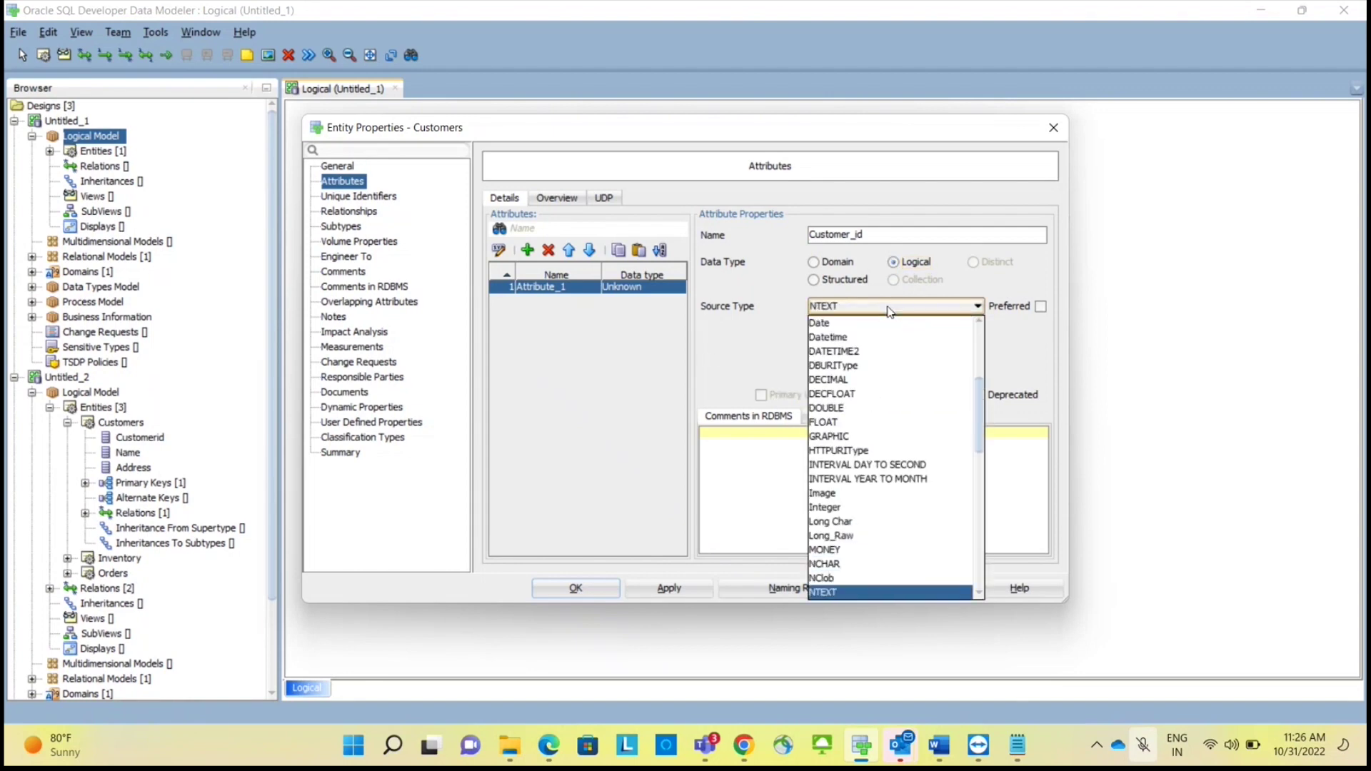
key(n)
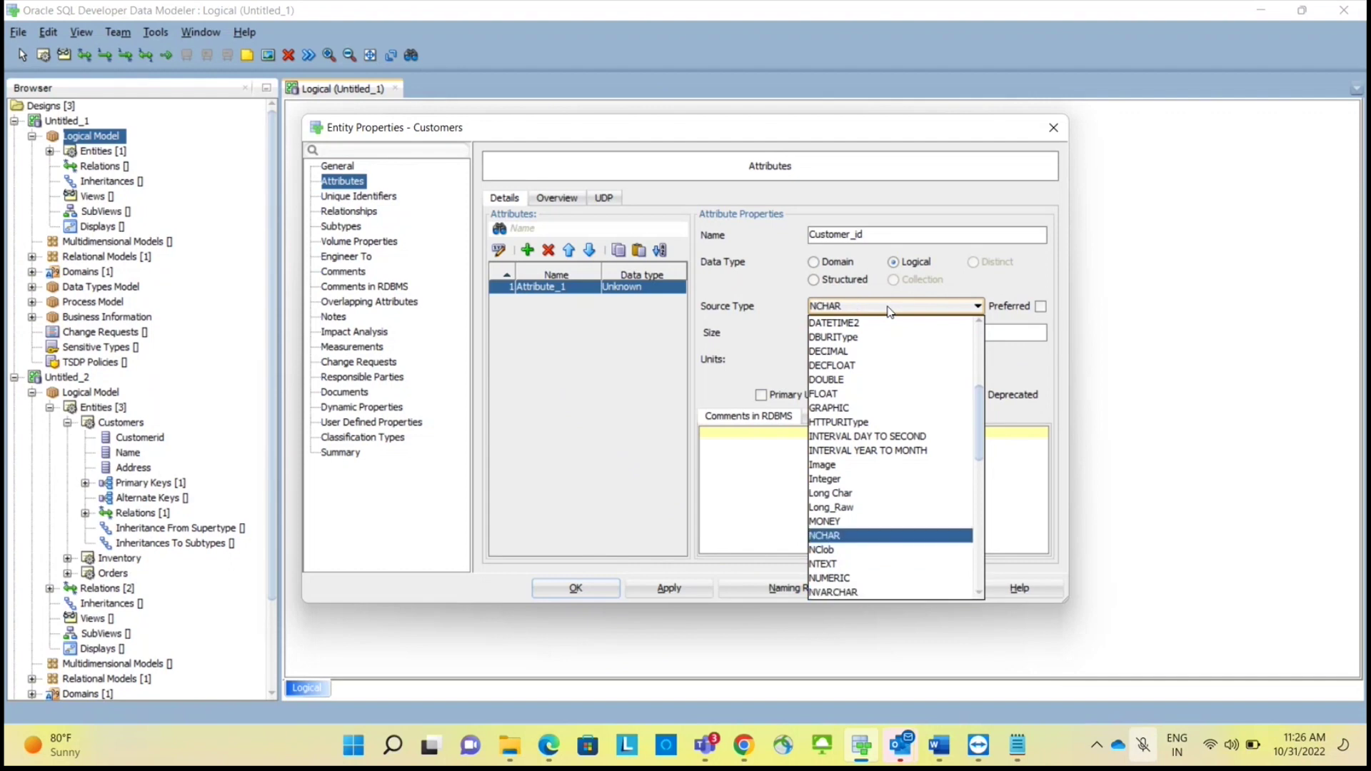
key(n)
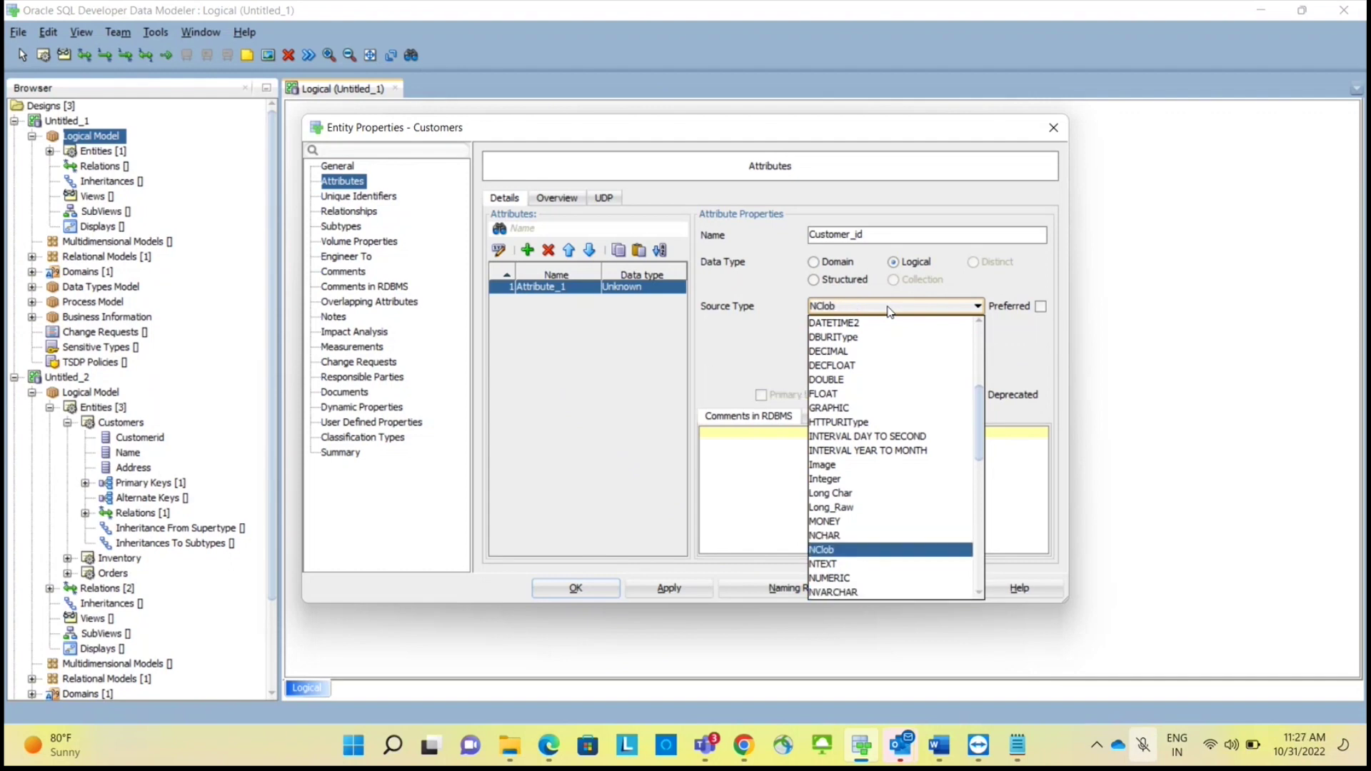
key(n)
key(n)
key(Return)
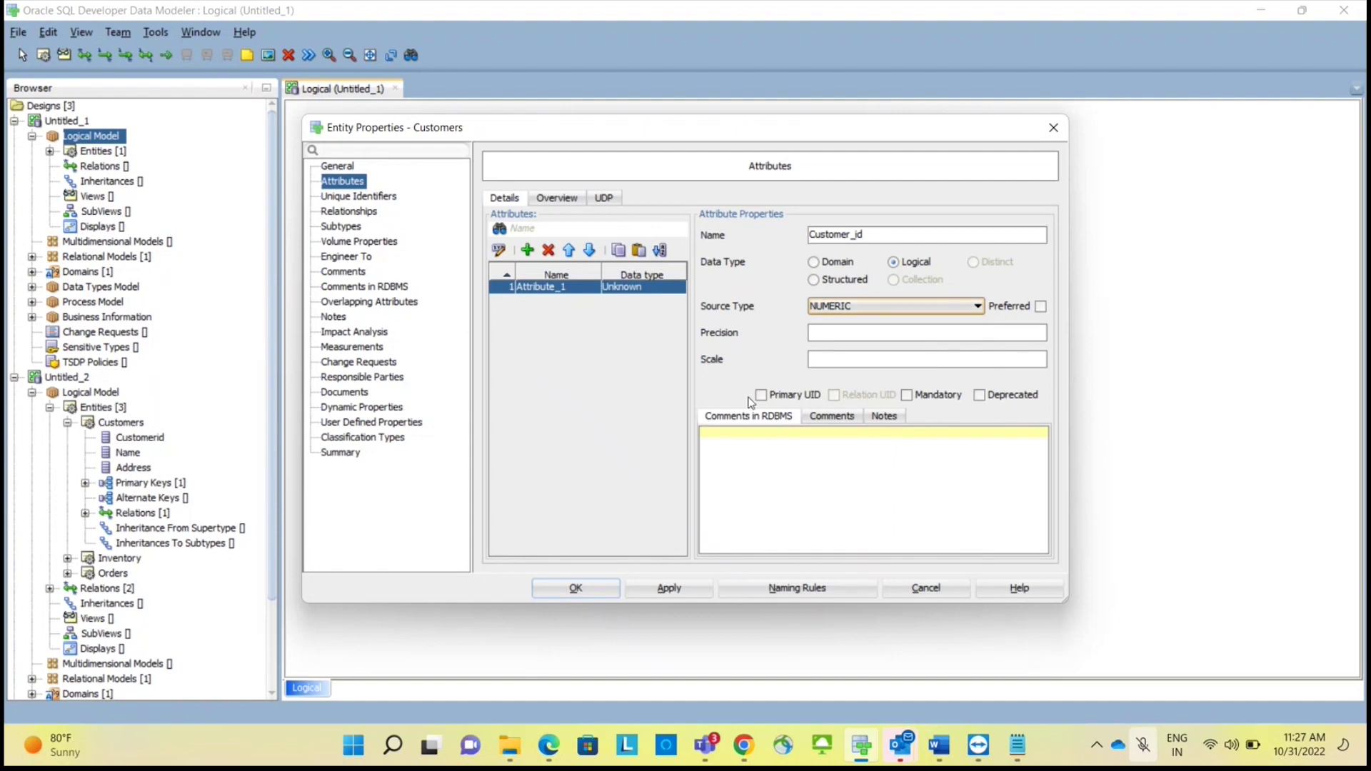
Add a second attribute named Address to the Customers entity.
click(527, 250)
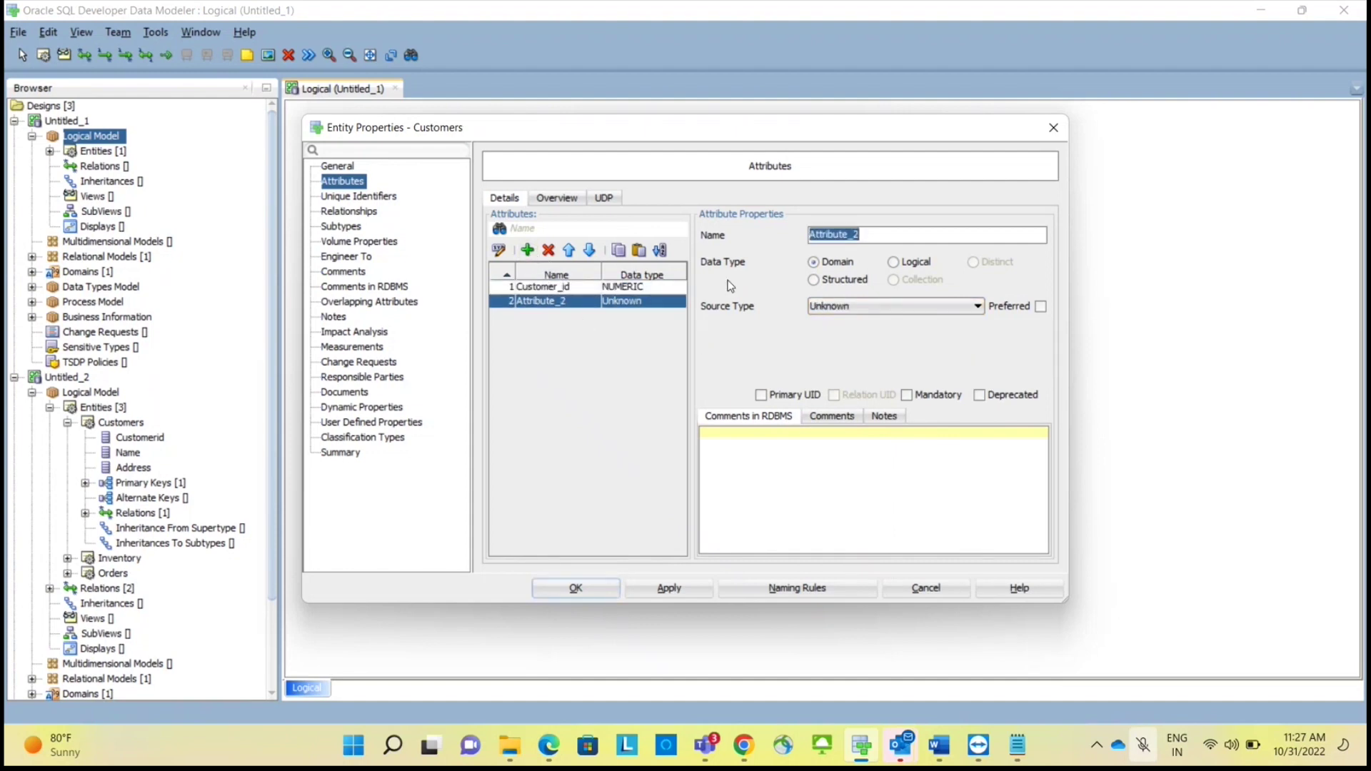
text(aDfds)
key(BackSpace)
key(BackSpace)
key(BackSpace)
key(BackSpace)
key(BackSpace)
text(Adres)
key(BackSpace)
key(BackSpace)
key(BackSpace)
text(dress)
Set the Address attribute to a Logical data type with source type VARCHAR, and add a third attribute.
click(904, 262)
click(896, 305)
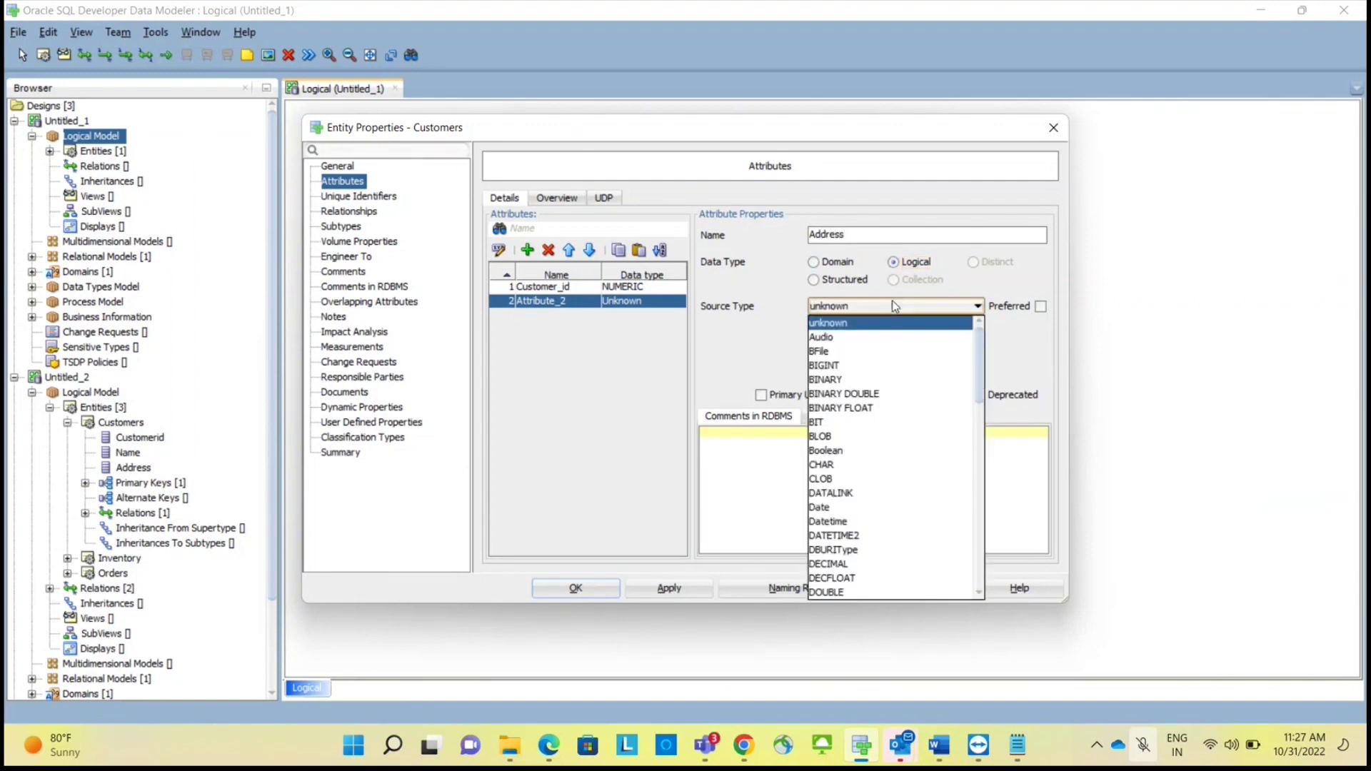
key(End)
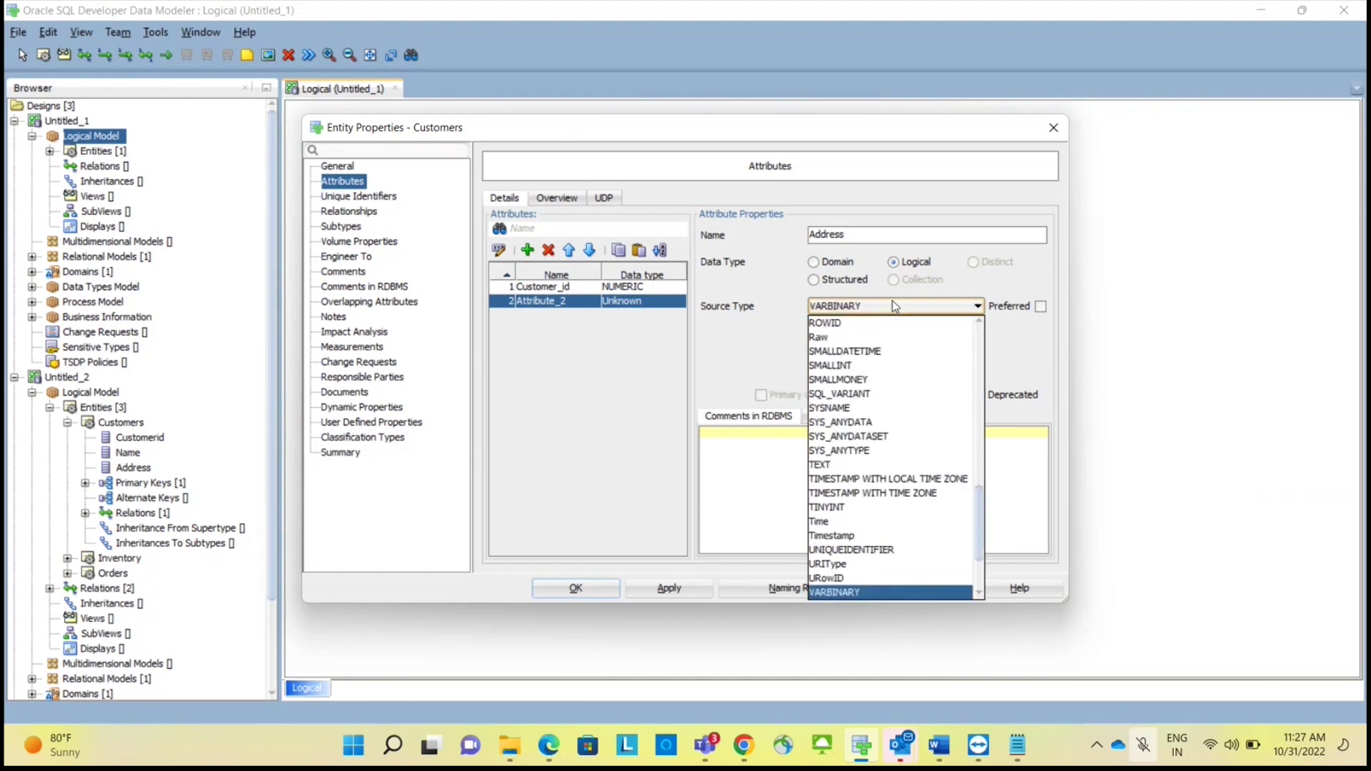
key(Return)
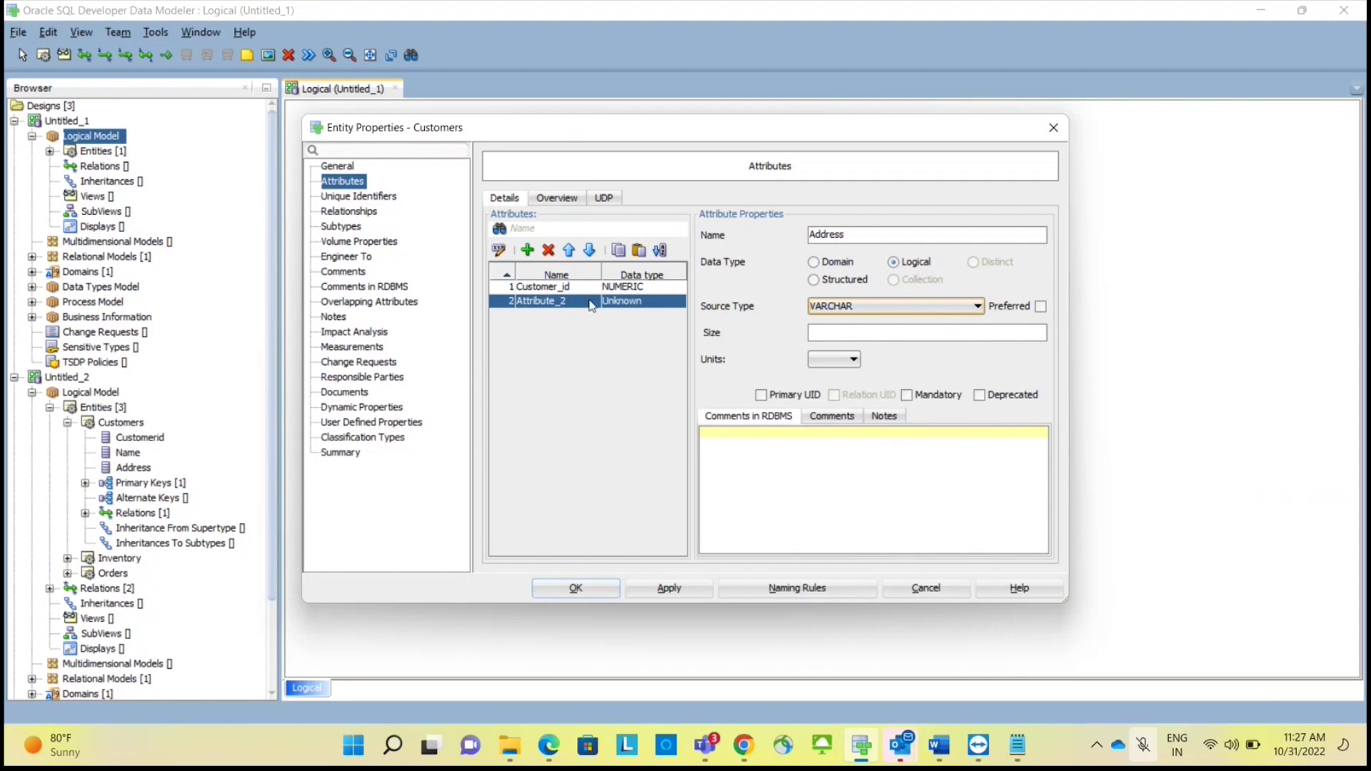
click(527, 251)
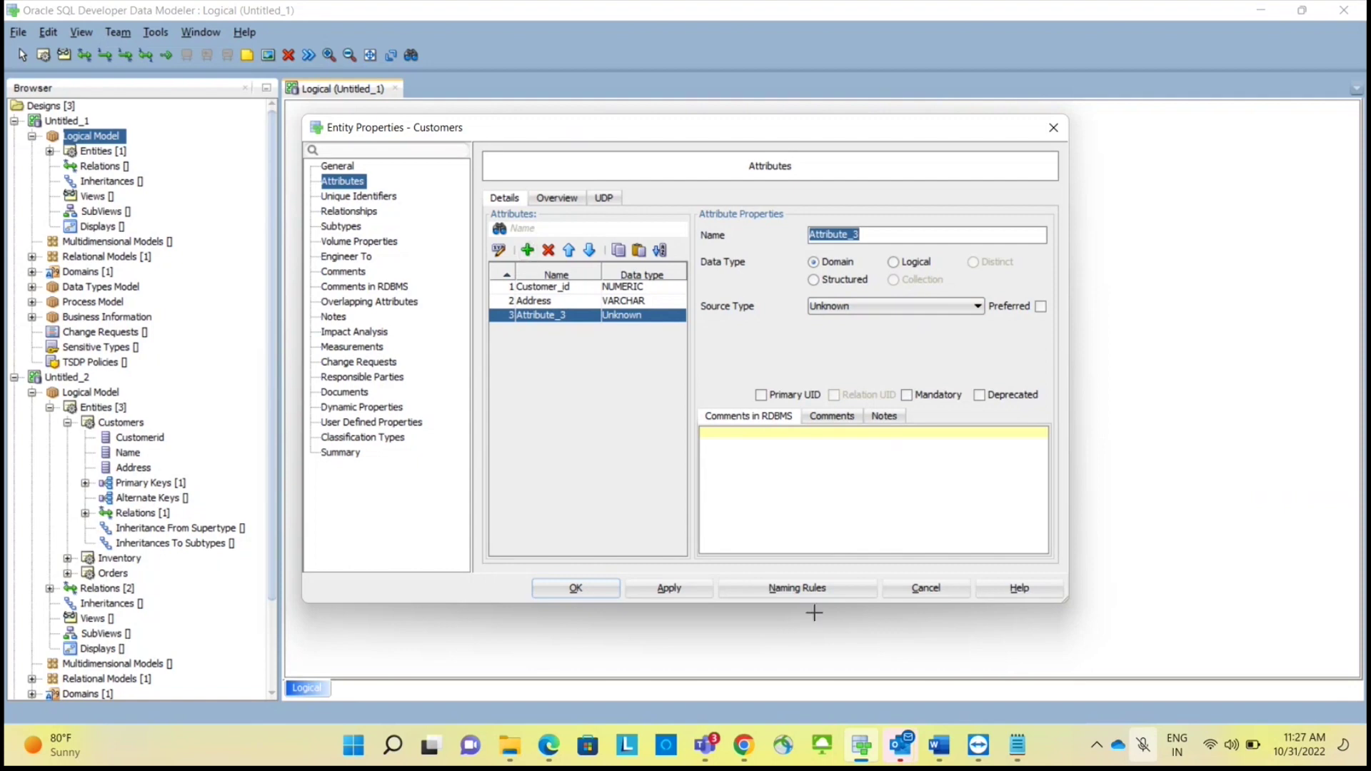
Switch to the data modelling document in Word, look back through its earlier pages, and return to the data modeler.
click(938, 756)
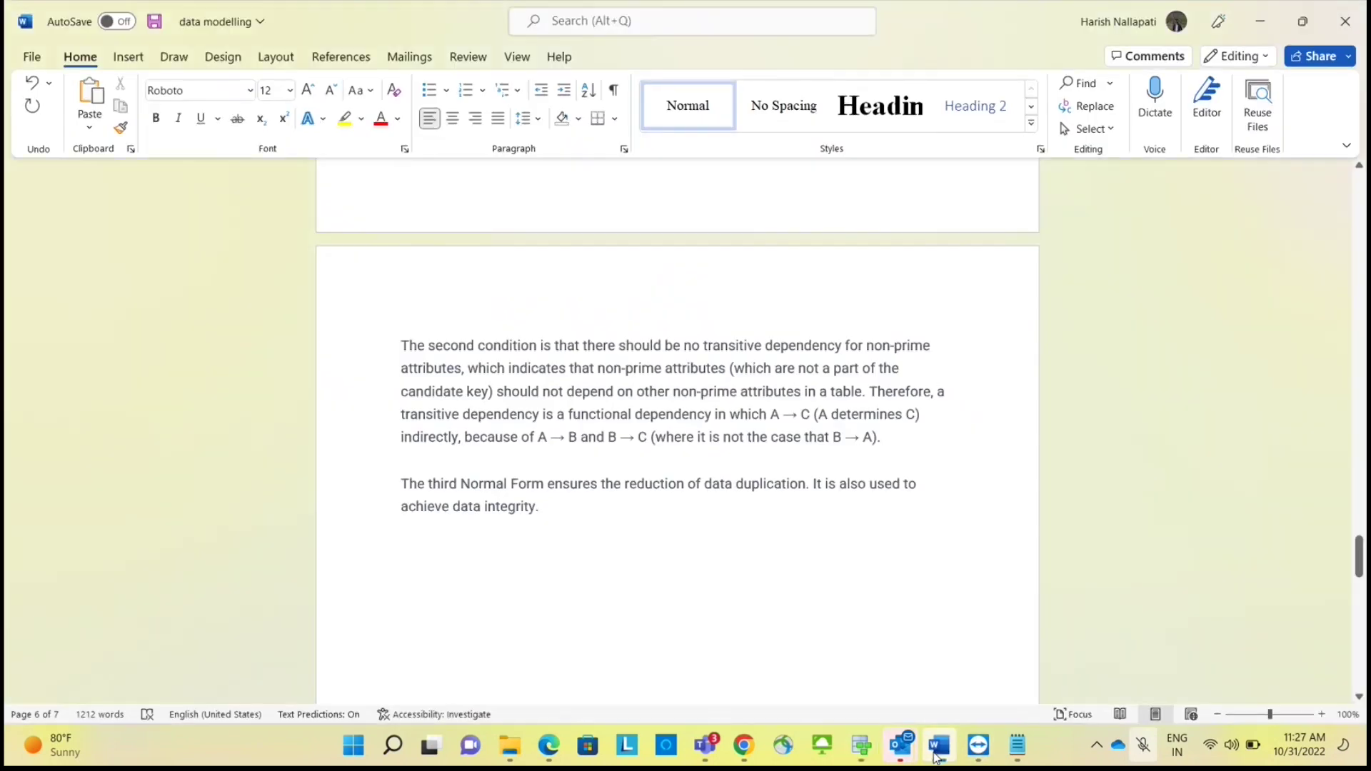
drag(1362, 556, 1360, 370)
key(alt+Tab)
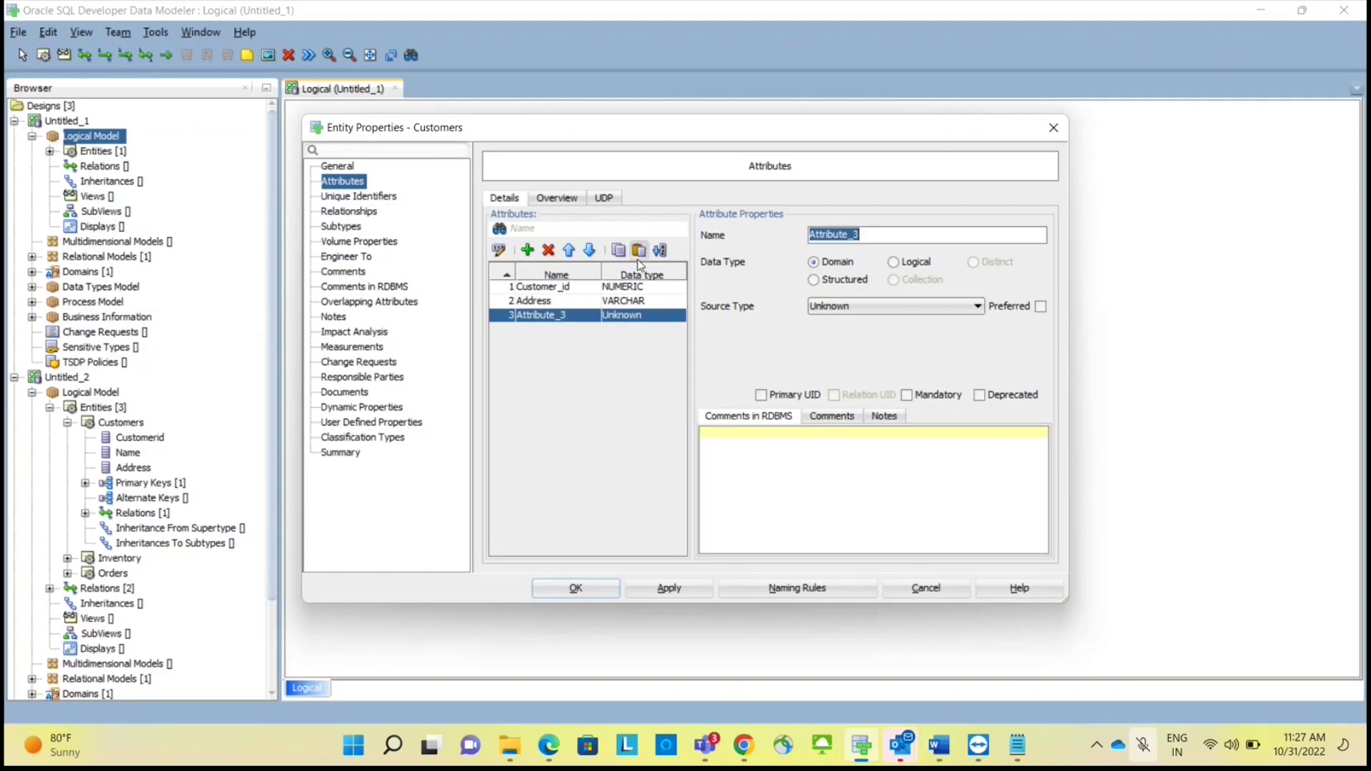
Rename the third Customers attribute to Name.
click(569, 319)
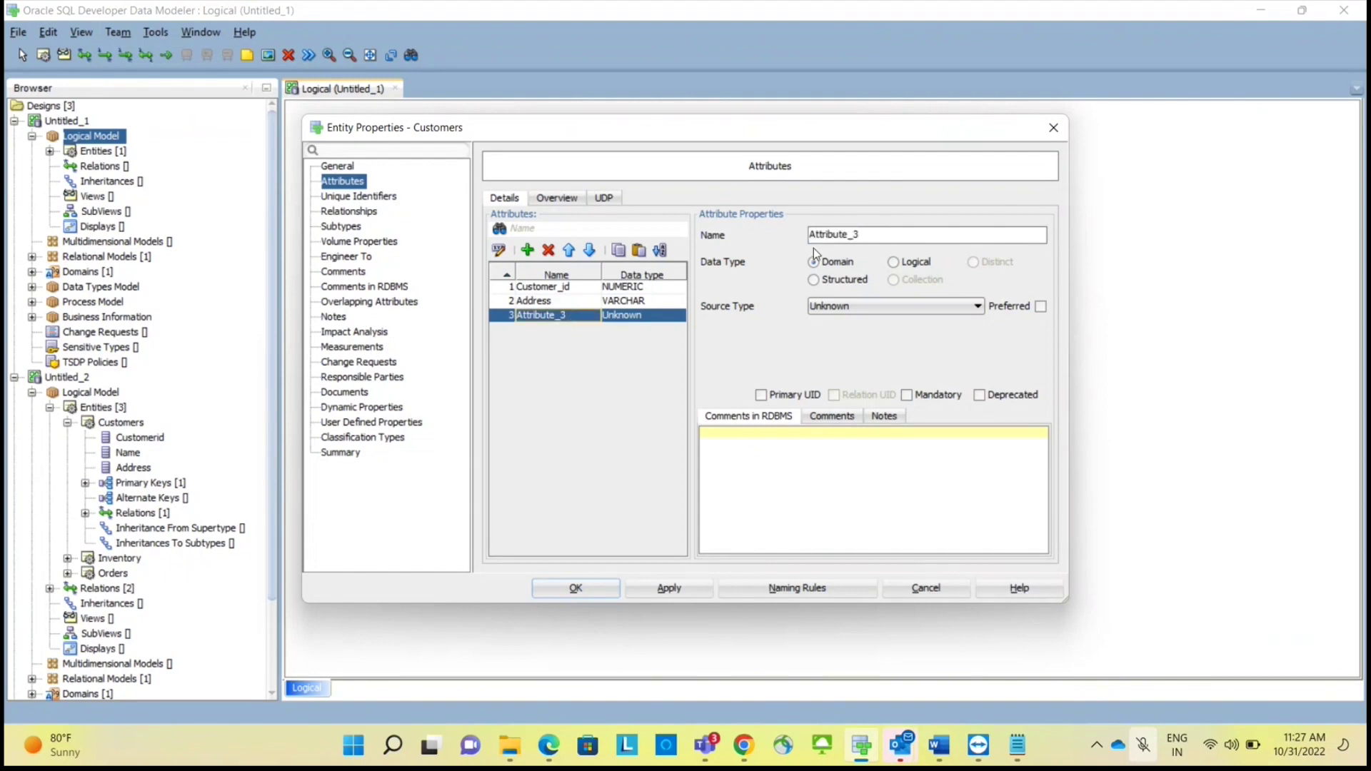
click(881, 240)
key(BackSpace)
key(BackSpace)
key(BackSpace)
key(BackSpace)
key(BackSpace)
key(BackSpace)
key(BackSpace)
key(BackSpace)
key(BackSpace)
key(BackSpace)
key(BackSpace)
text(Name)
Set the Name attribute to a Logical data type with source type VARCHAR and save the entity's properties.
click(893, 263)
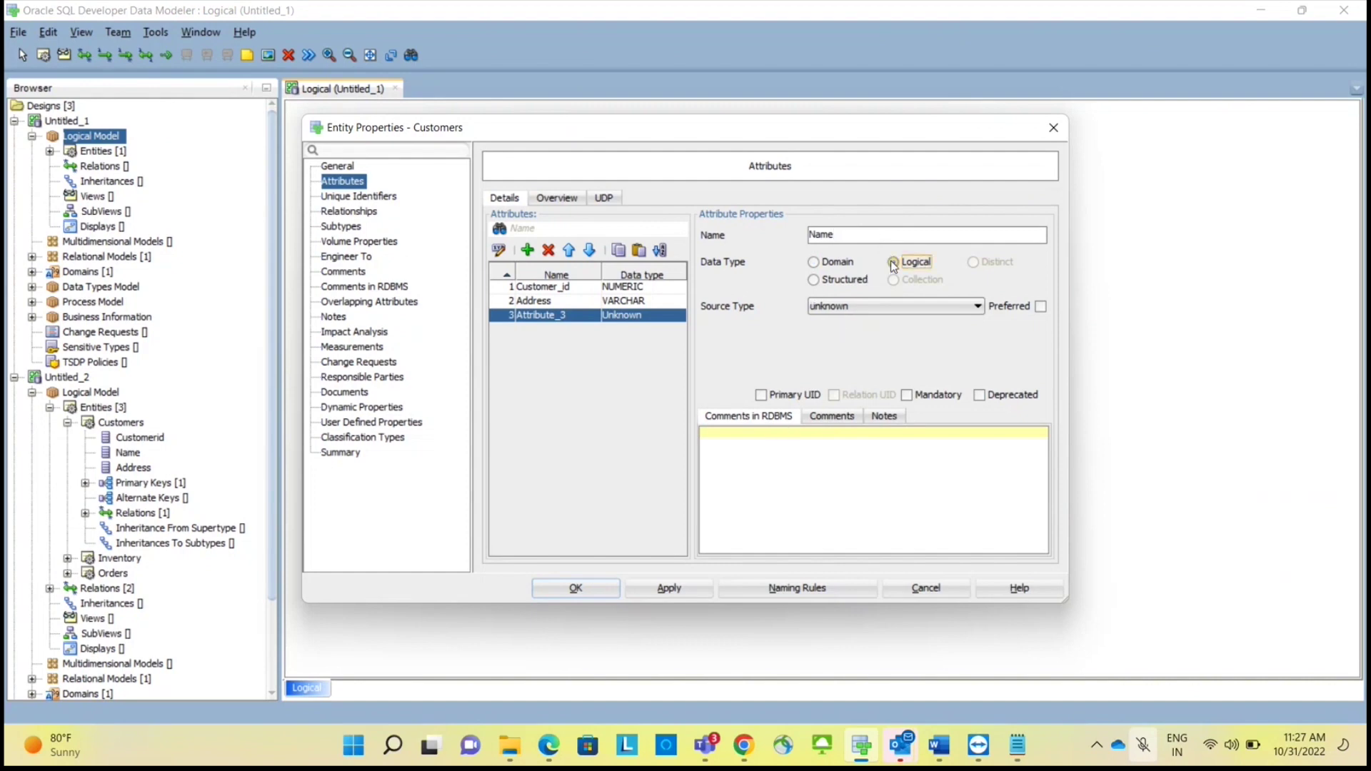
click(880, 306)
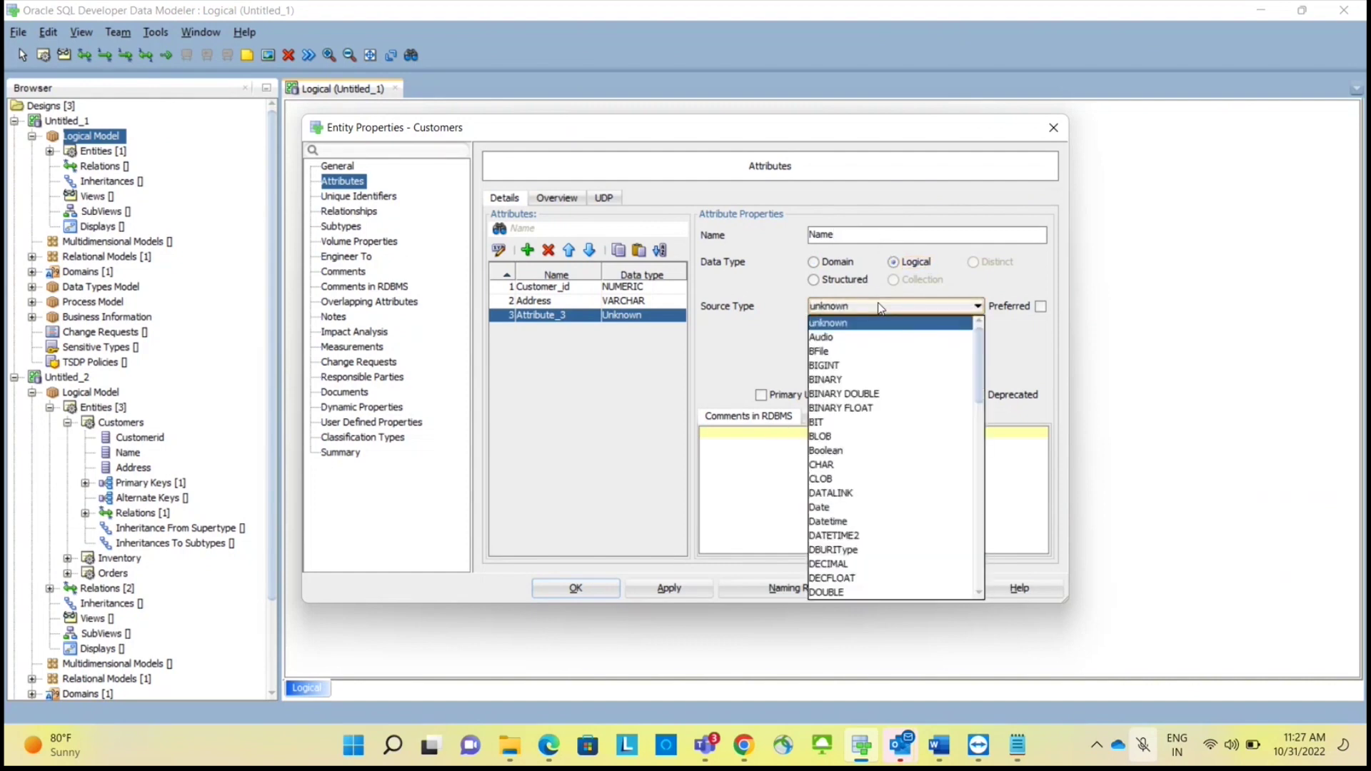
key(v)
key(Return)
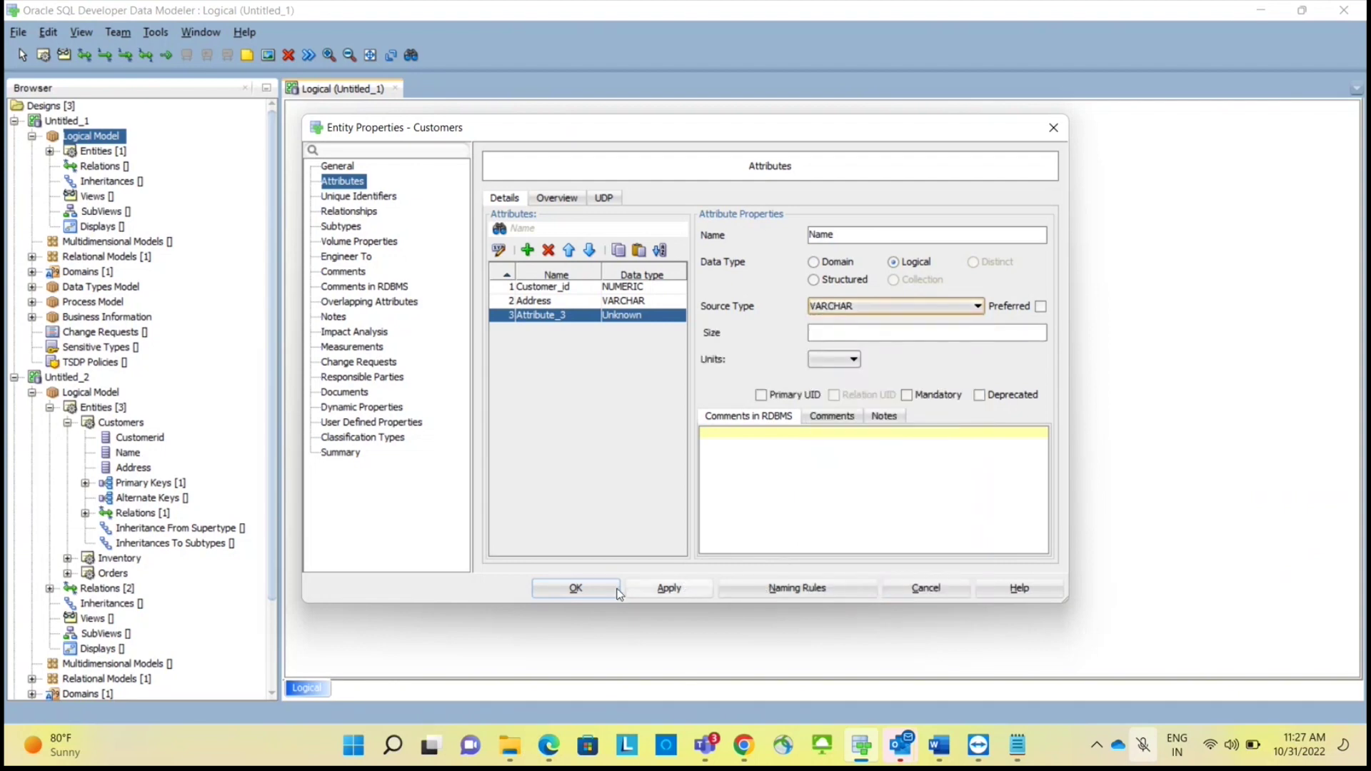
click(577, 588)
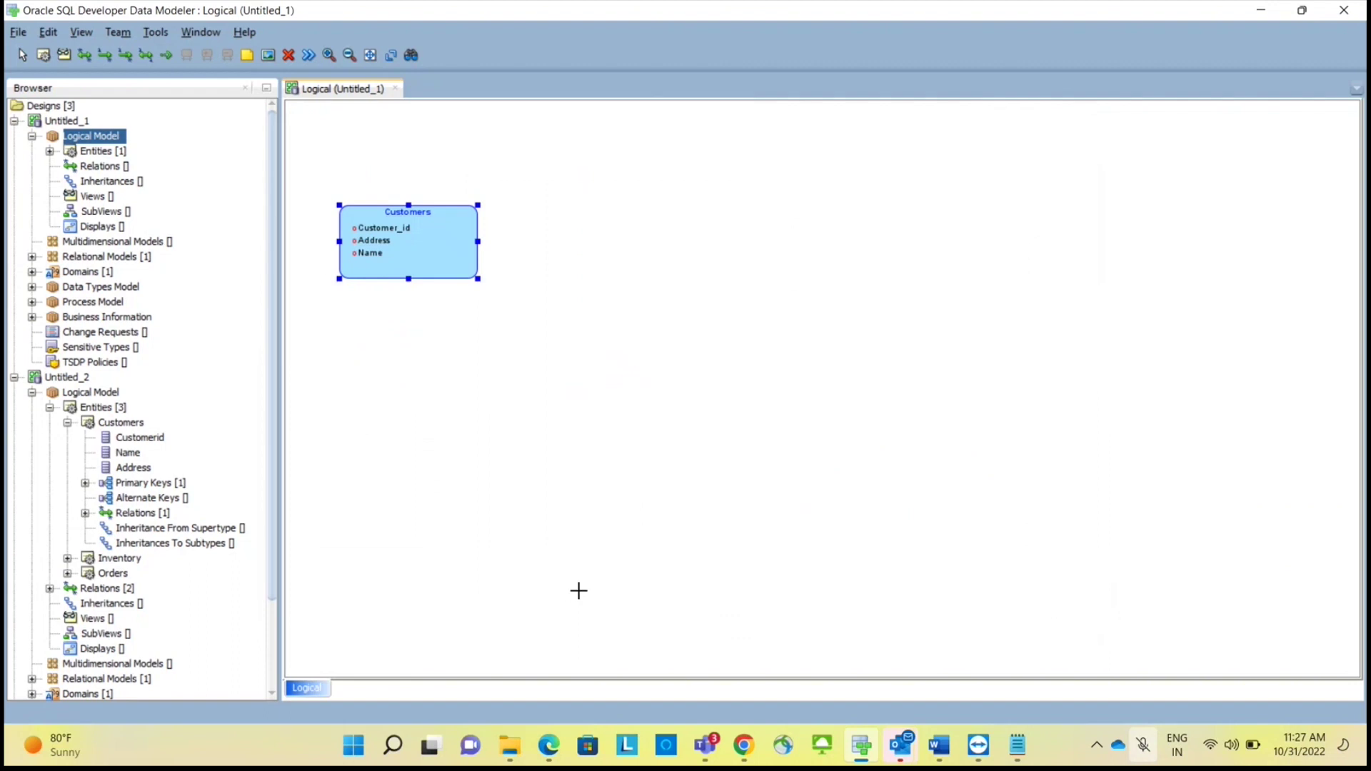
Add a fourth Customers attribute named City with Logical data type VARCHAR and save the entity's properties.
double_click(431, 248)
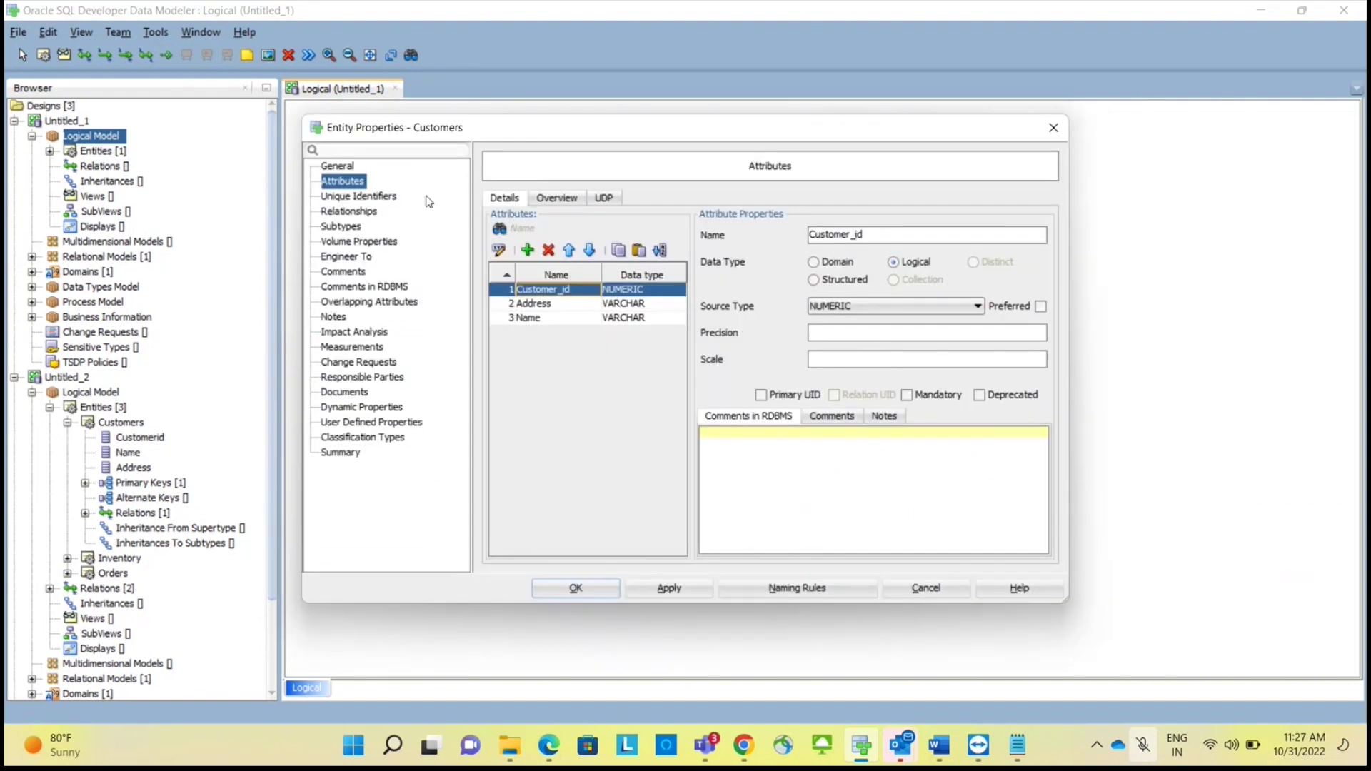
click(527, 251)
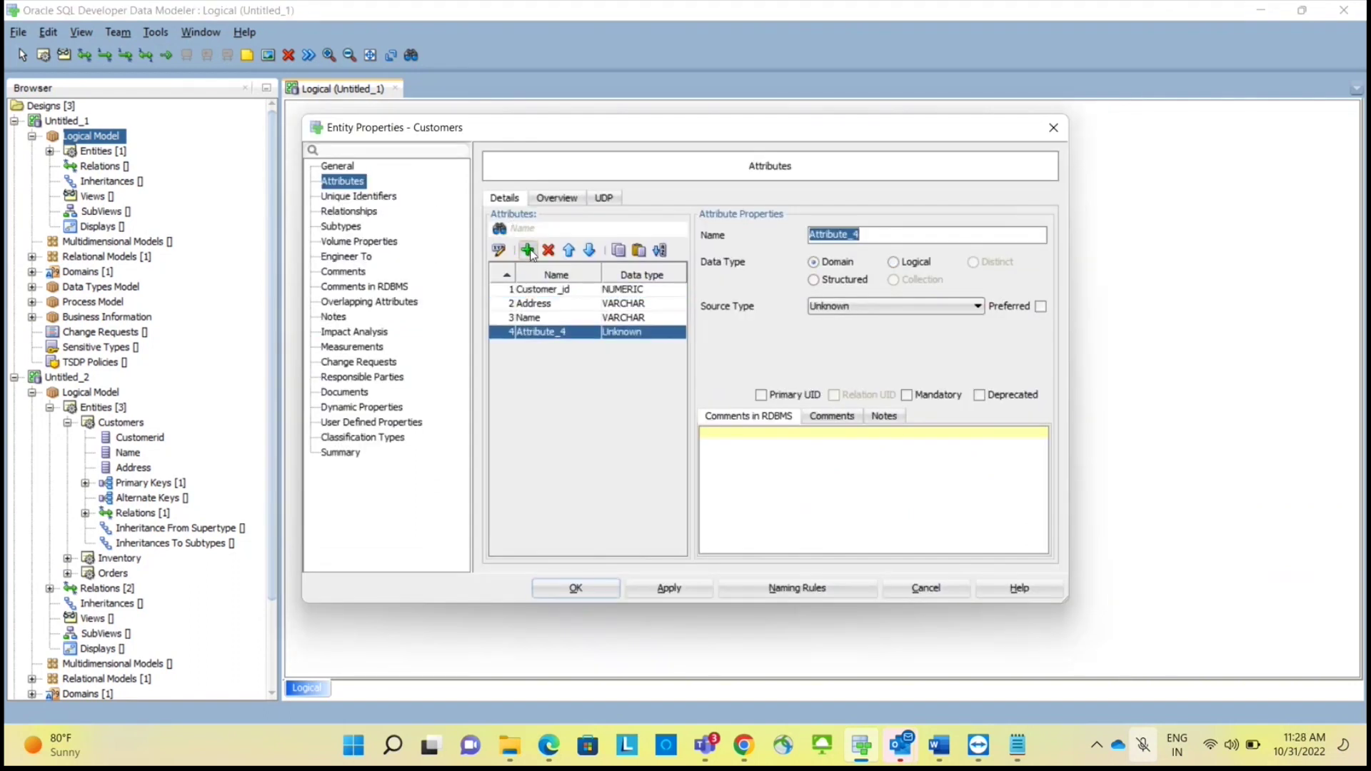
text(City)
click(893, 262)
click(896, 305)
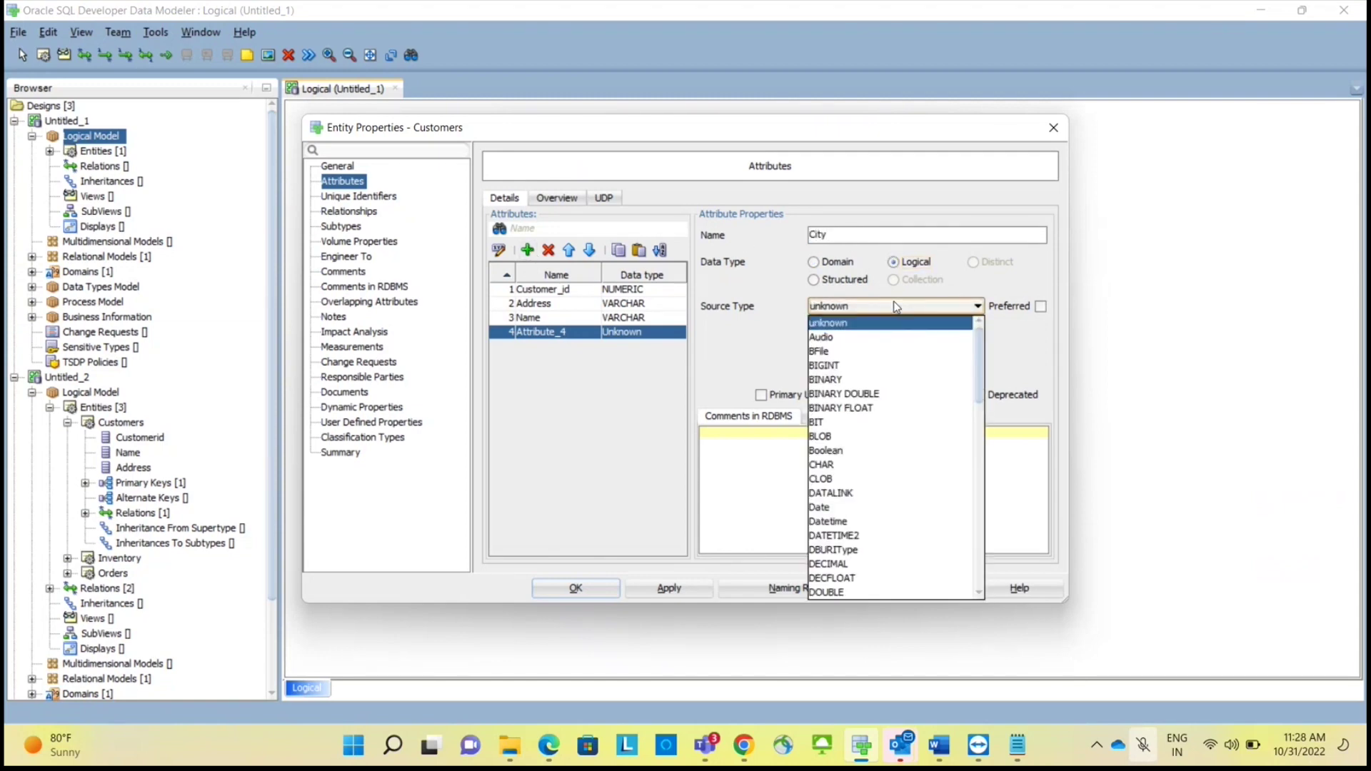
key(v)
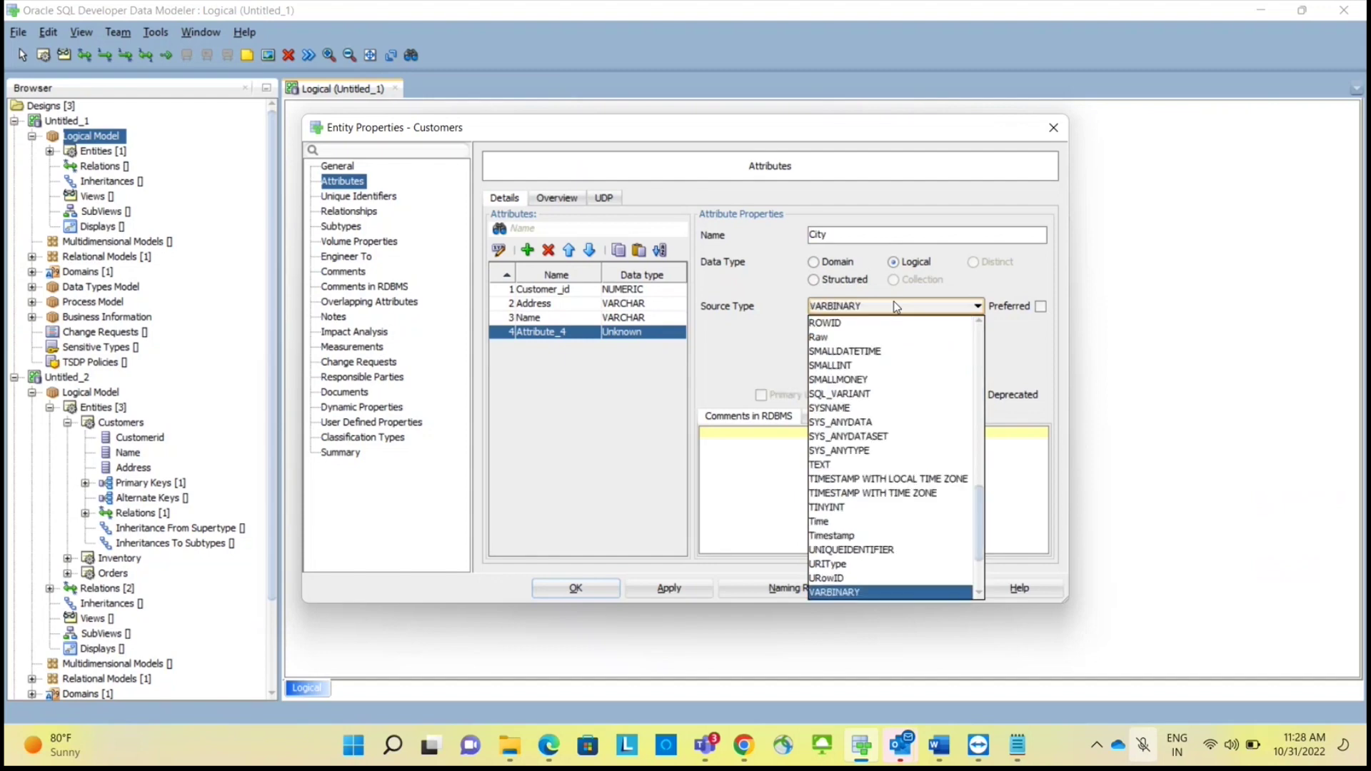
key(v)
key(Return)
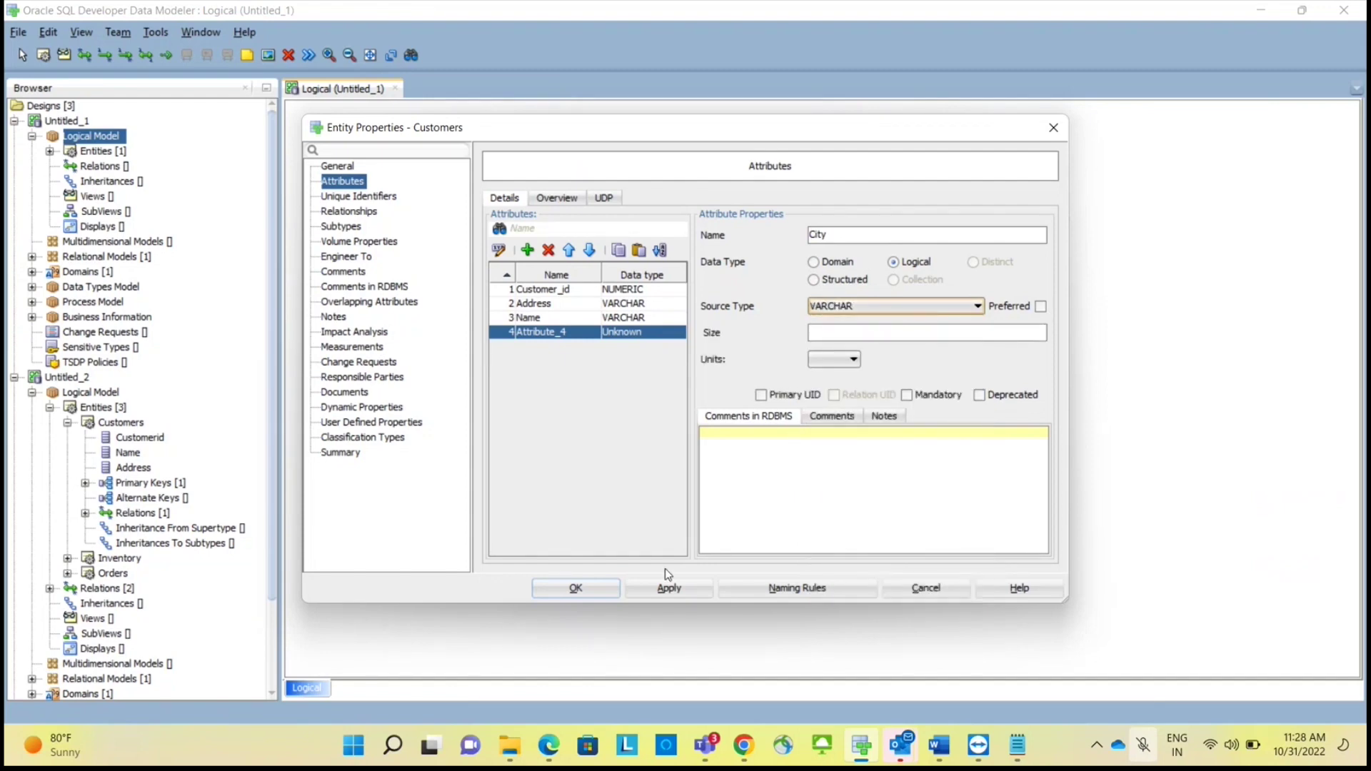
click(609, 595)
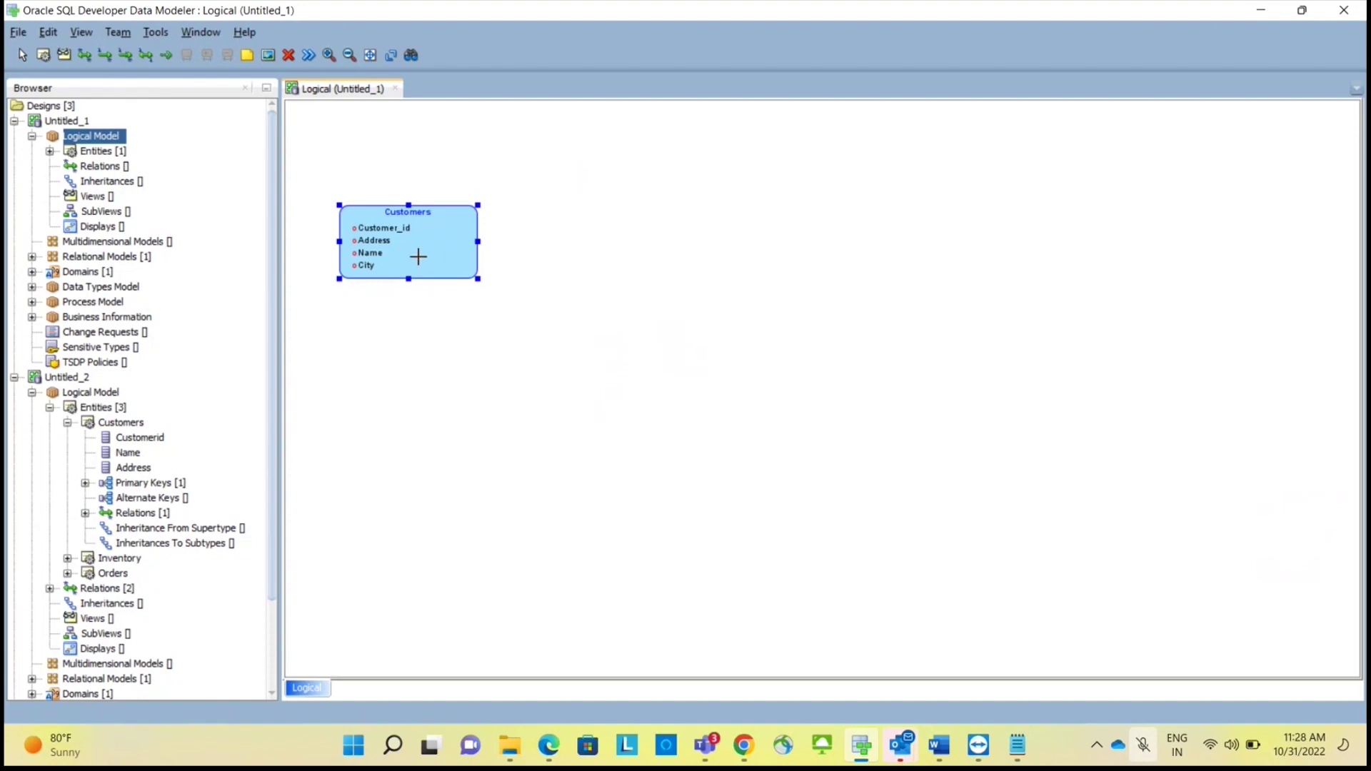
Add a unique identifier to the Customers entity and assign the Customer_id attribute to it.
double_click(421, 257)
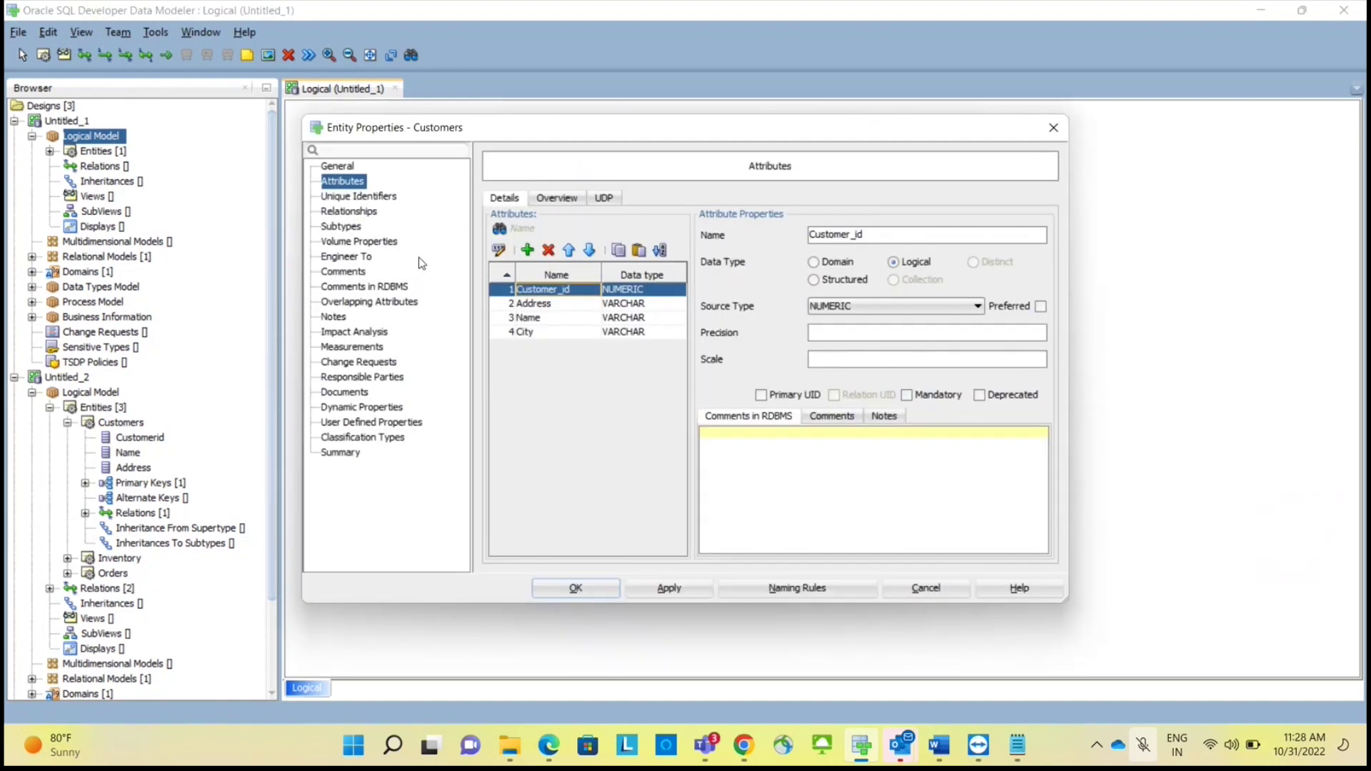
click(366, 199)
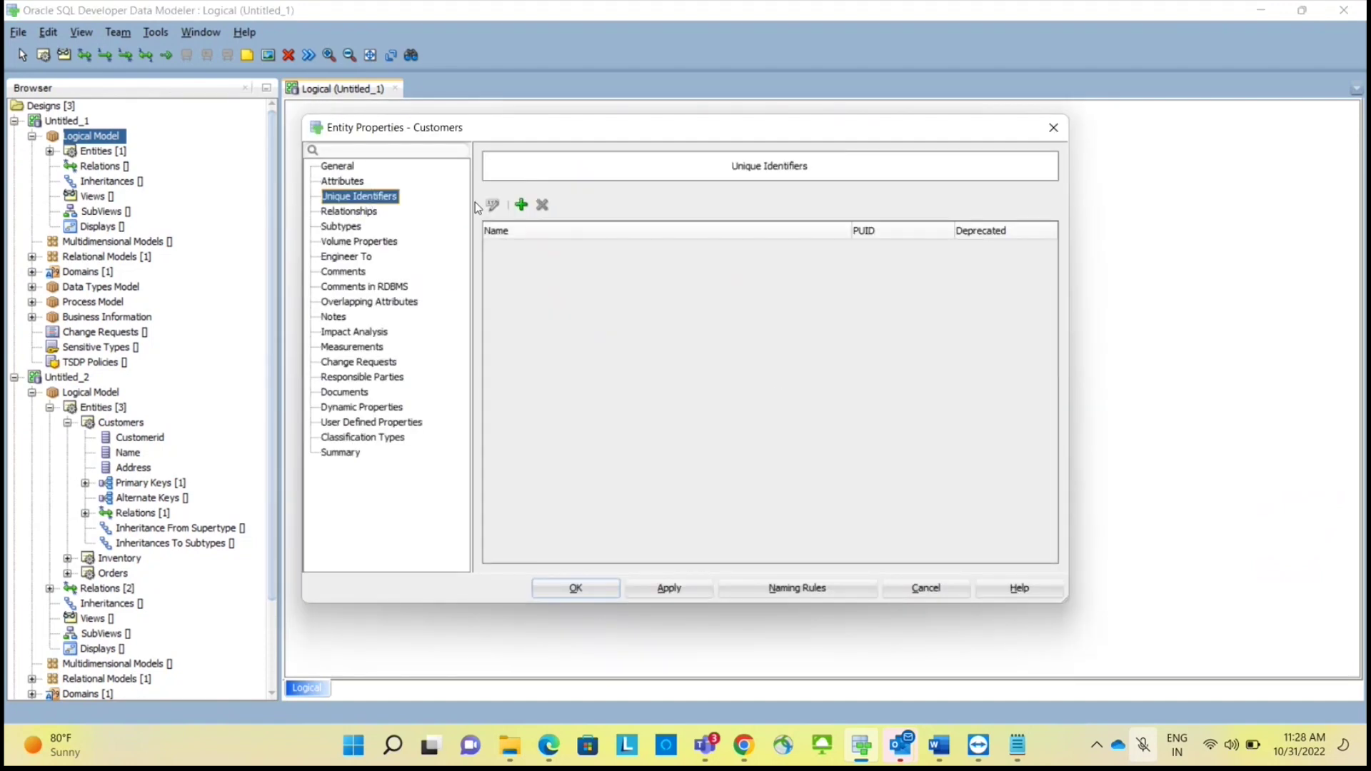
click(522, 206)
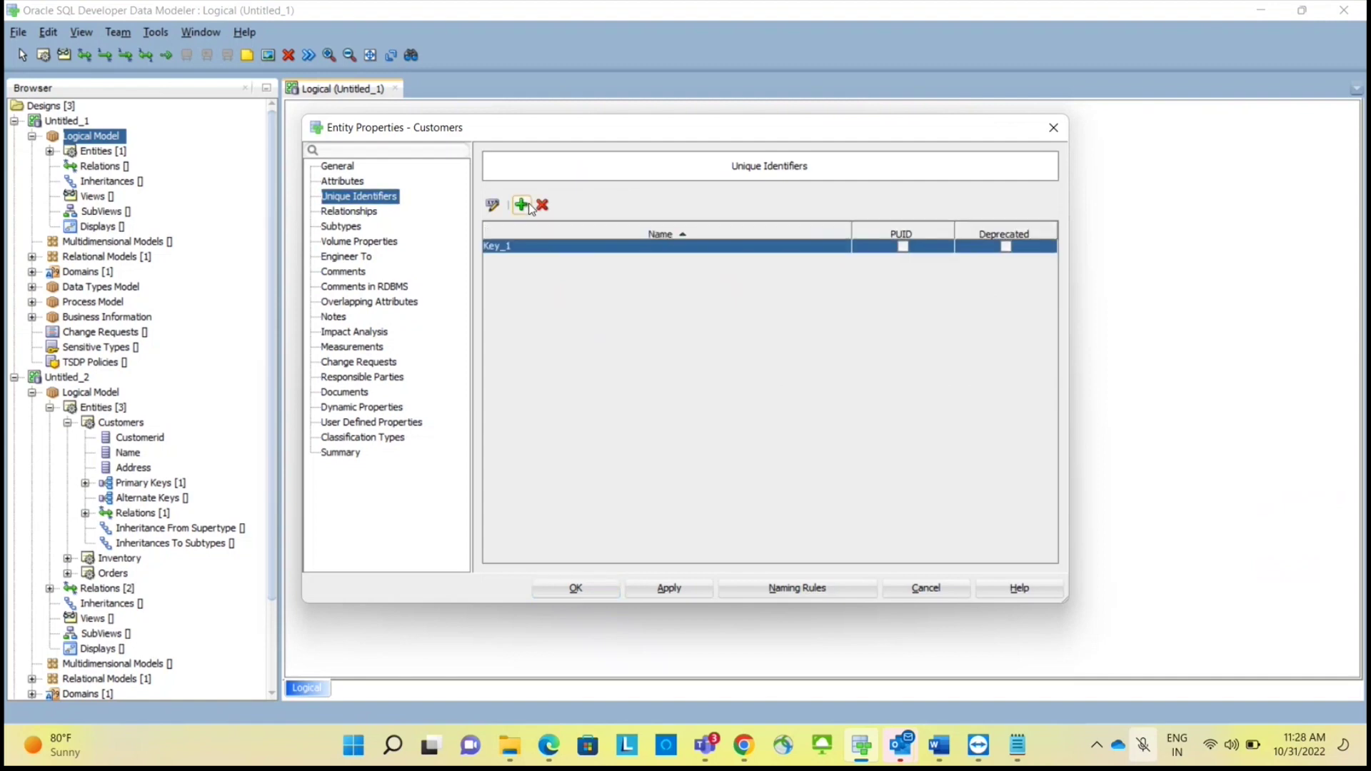
double_click(790, 247)
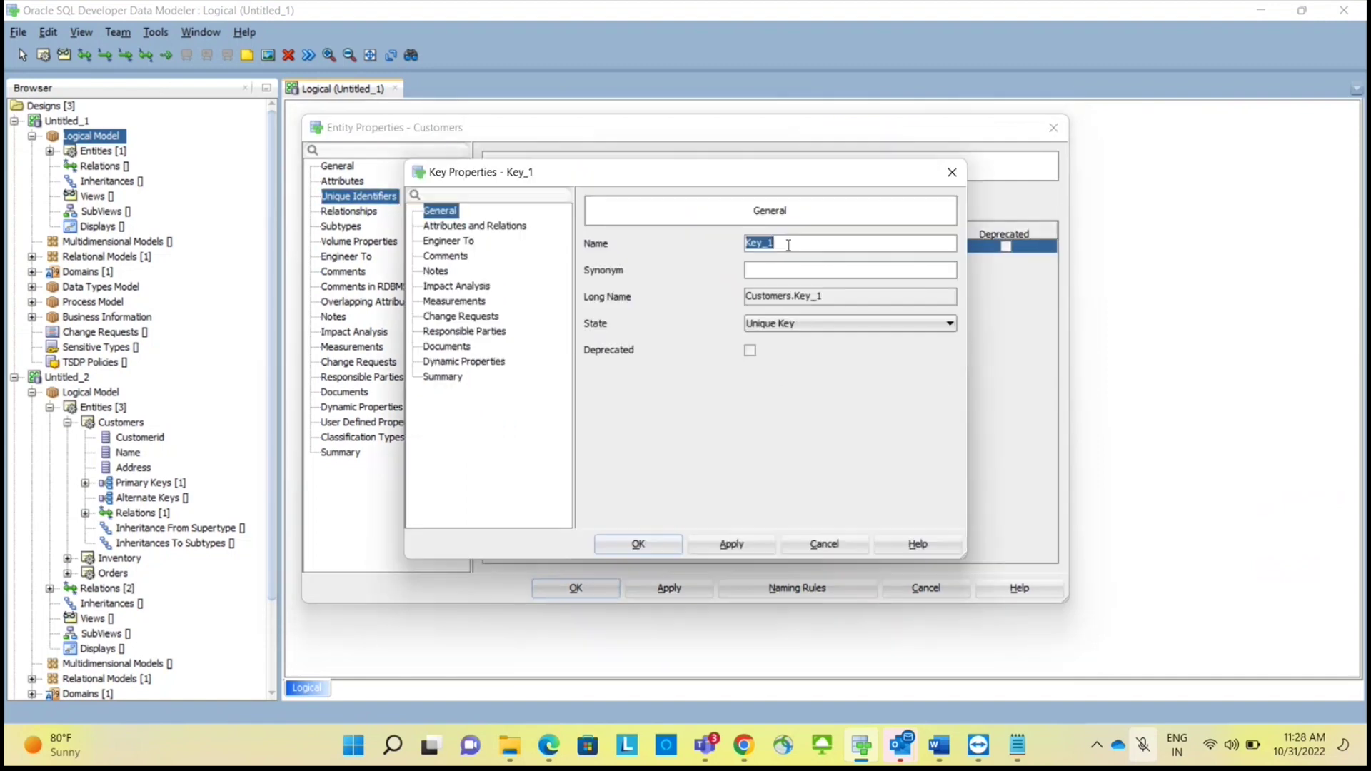
click(523, 227)
click(632, 240)
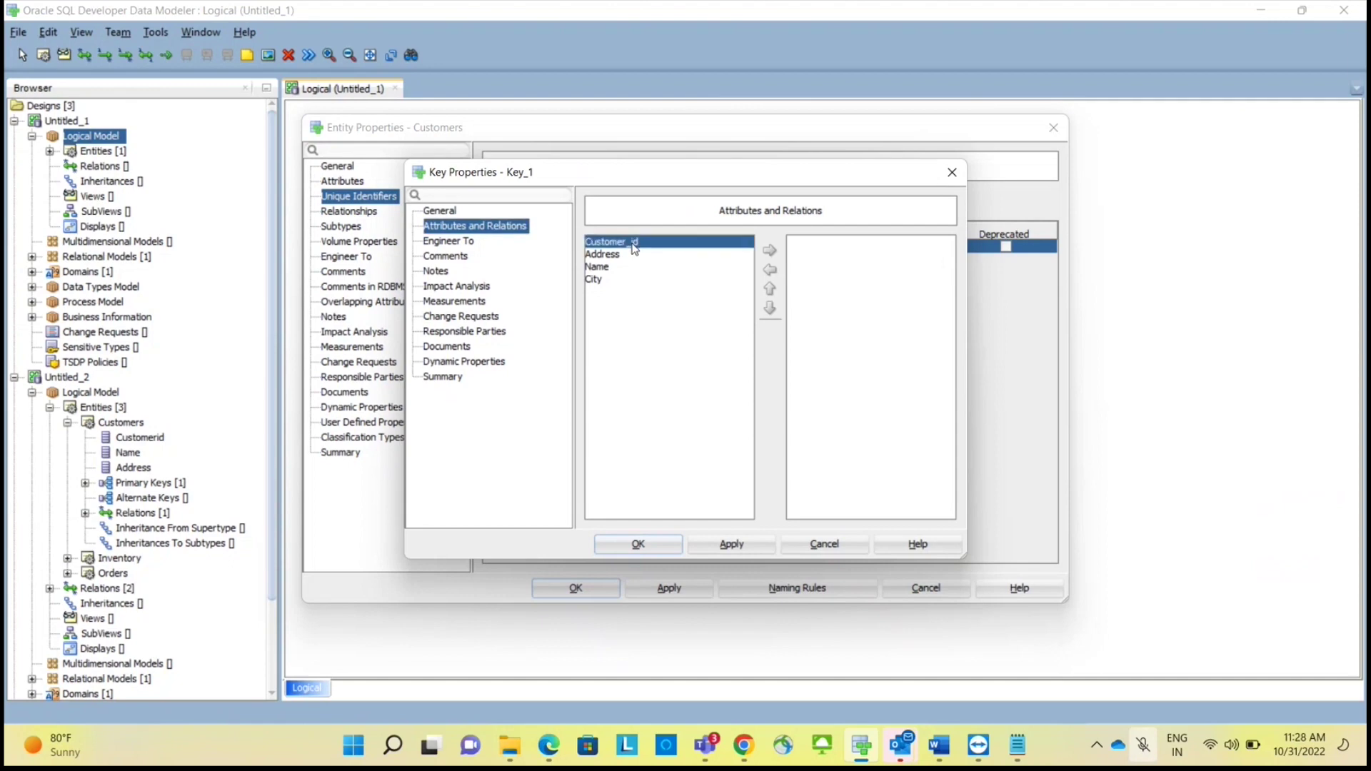
click(770, 250)
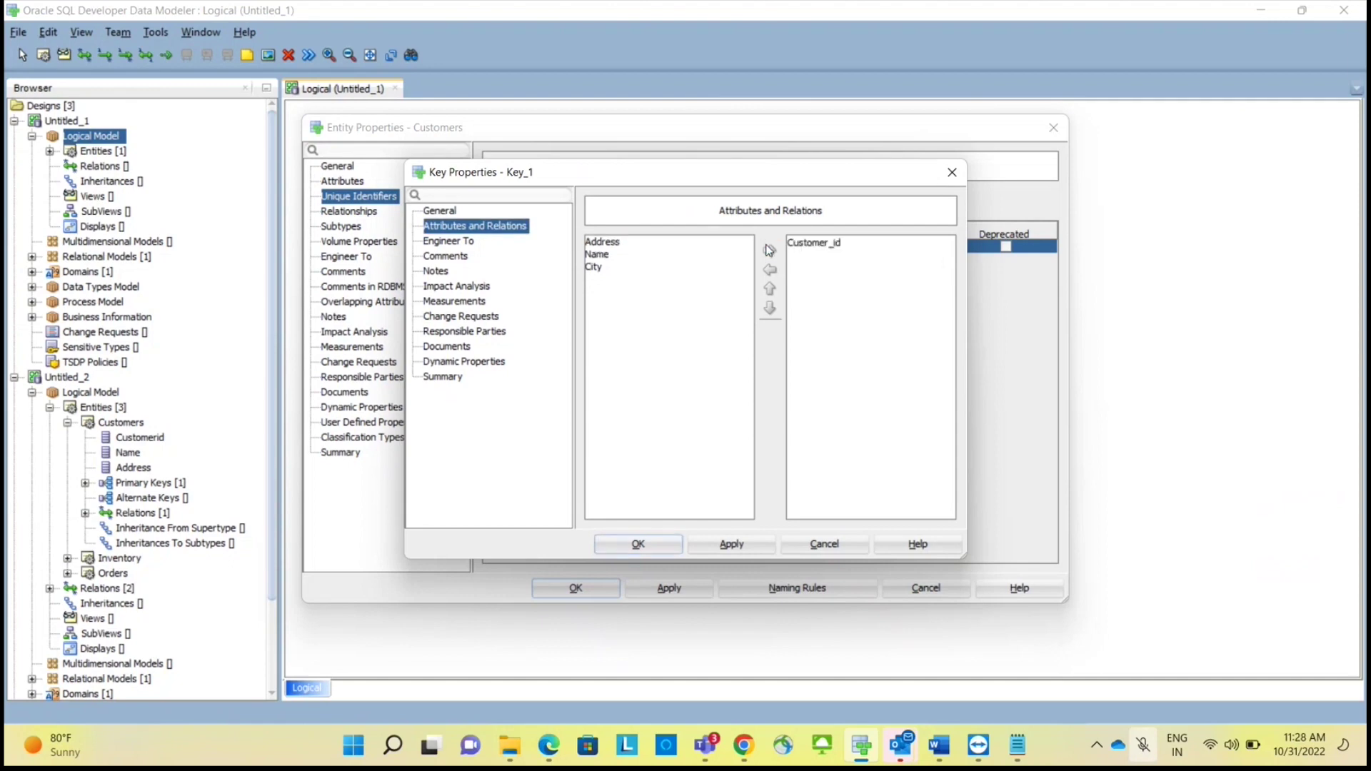
click(649, 546)
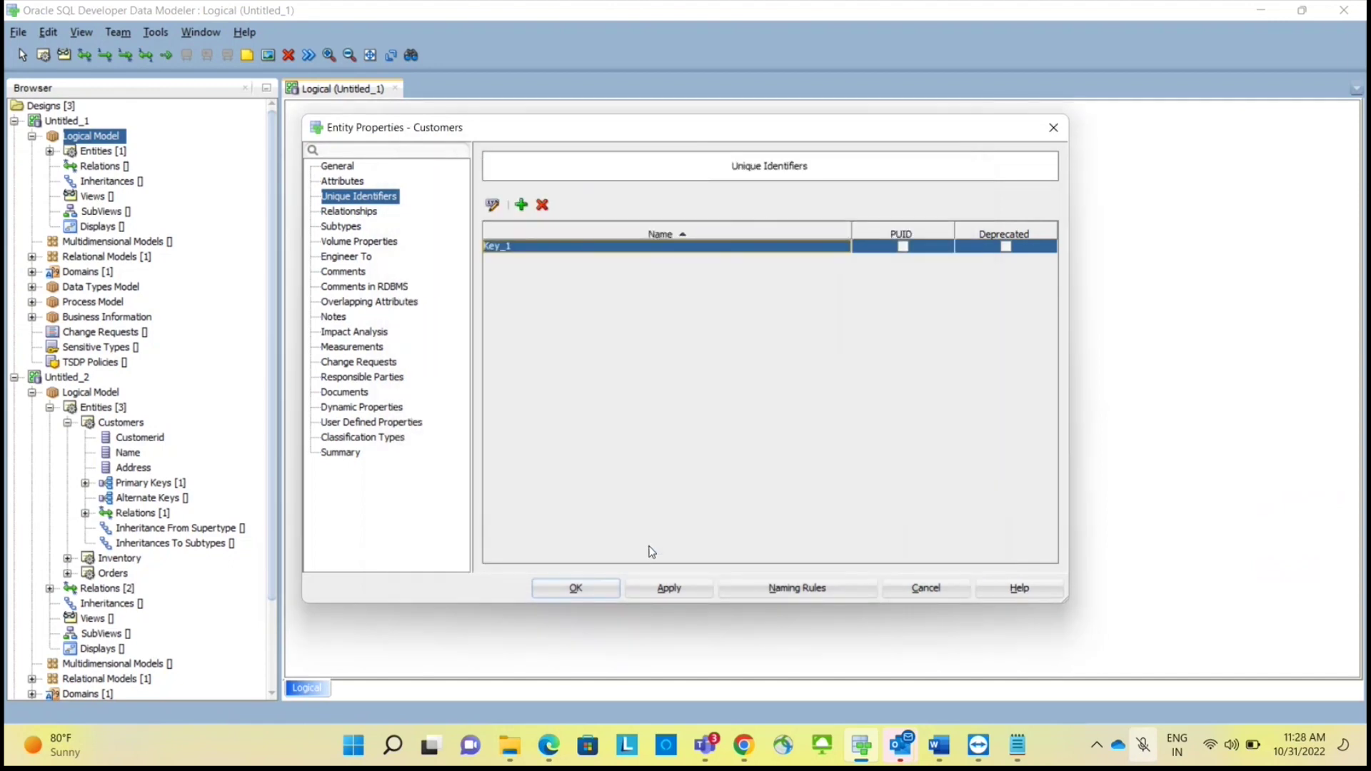
Set the state of the Customers unique identifier to Primary Key and save the entity's properties.
double_click(582, 248)
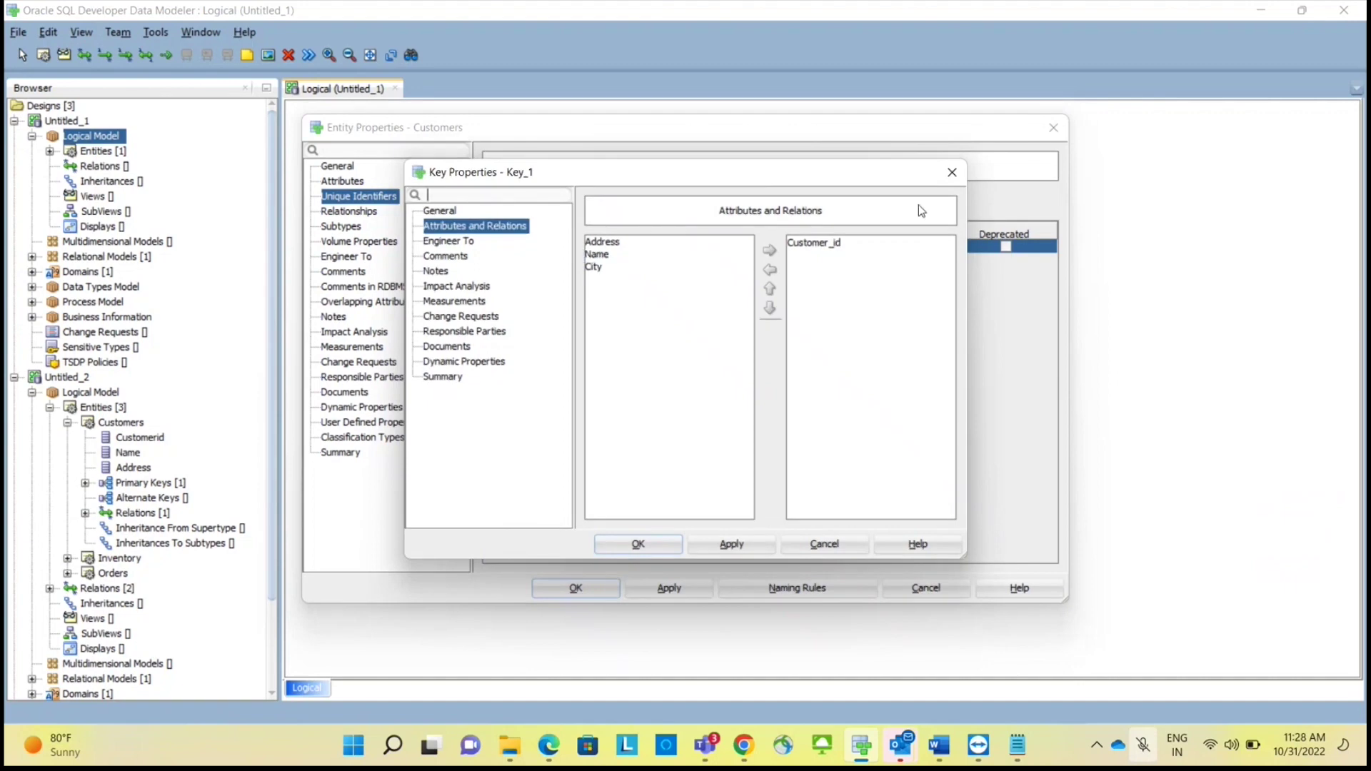
click(440, 213)
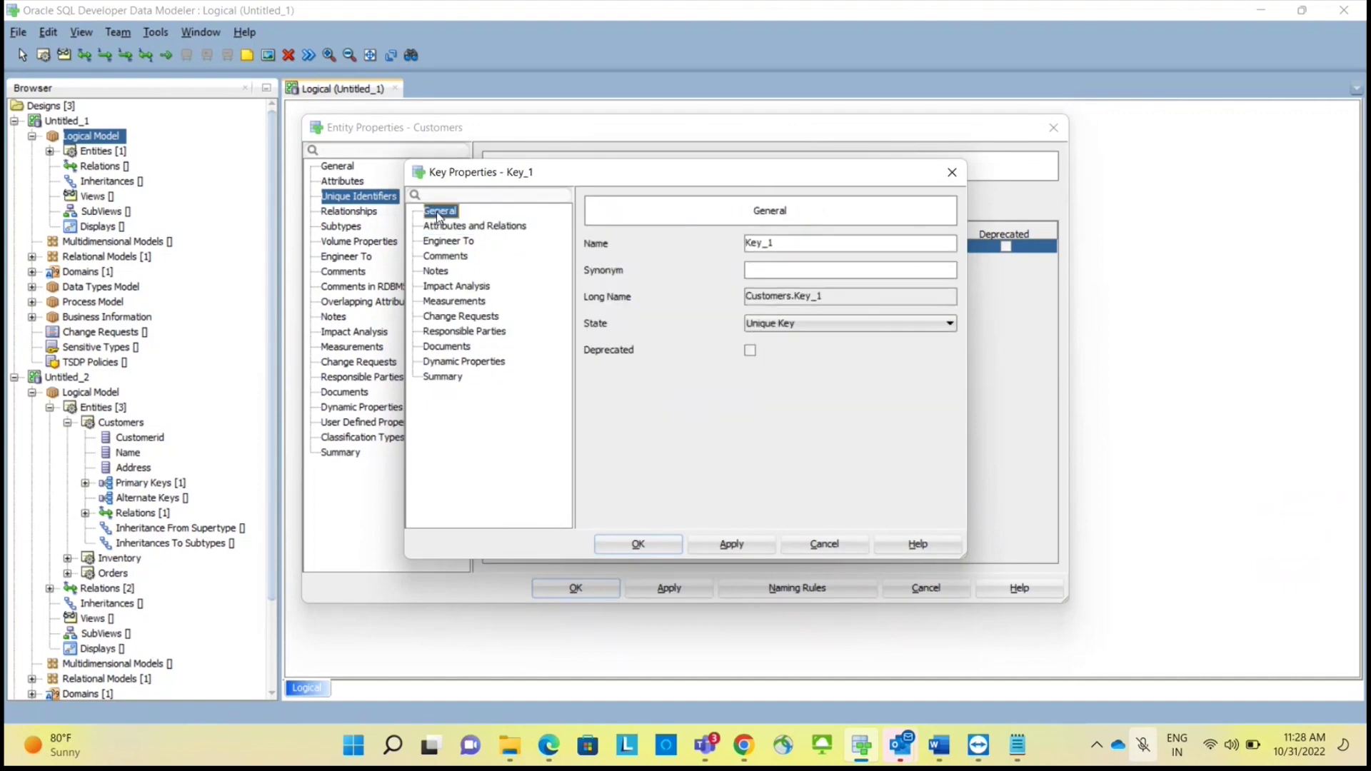
click(862, 323)
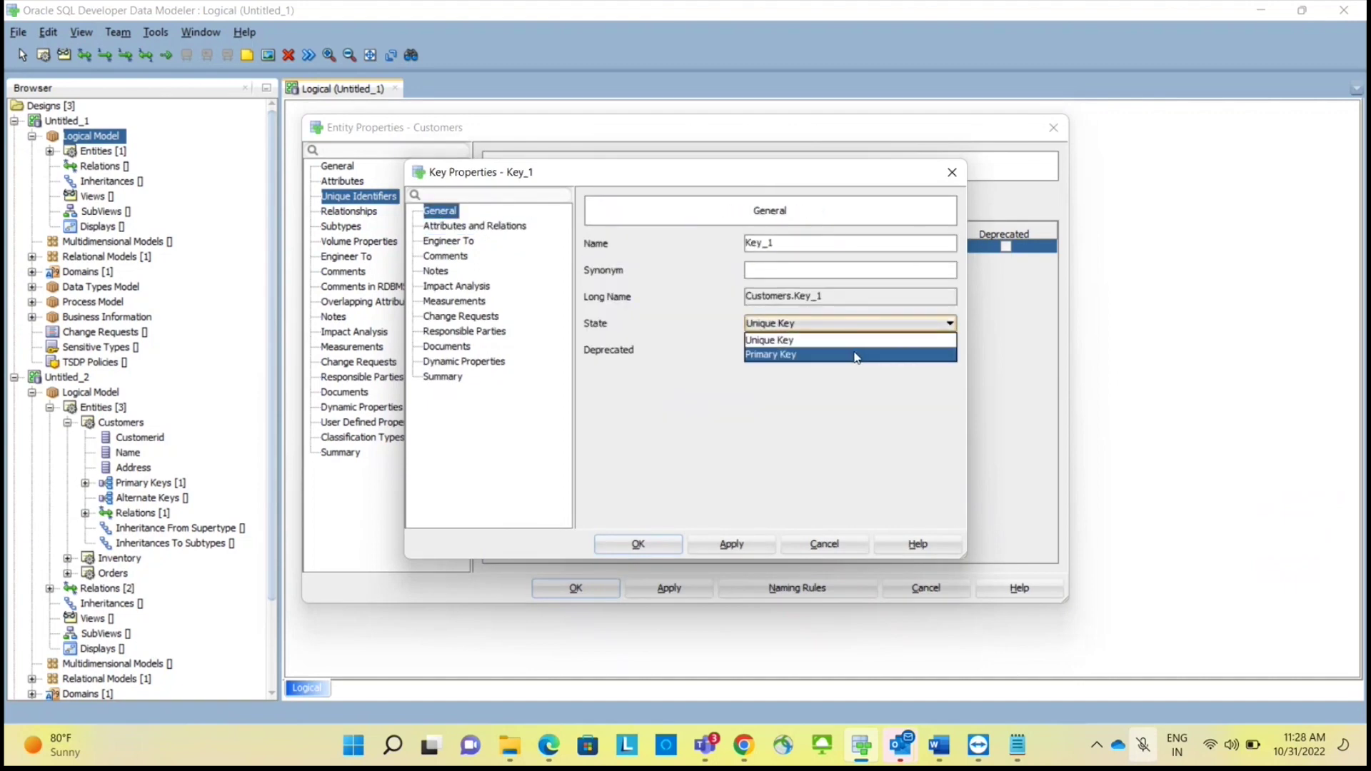
click(857, 355)
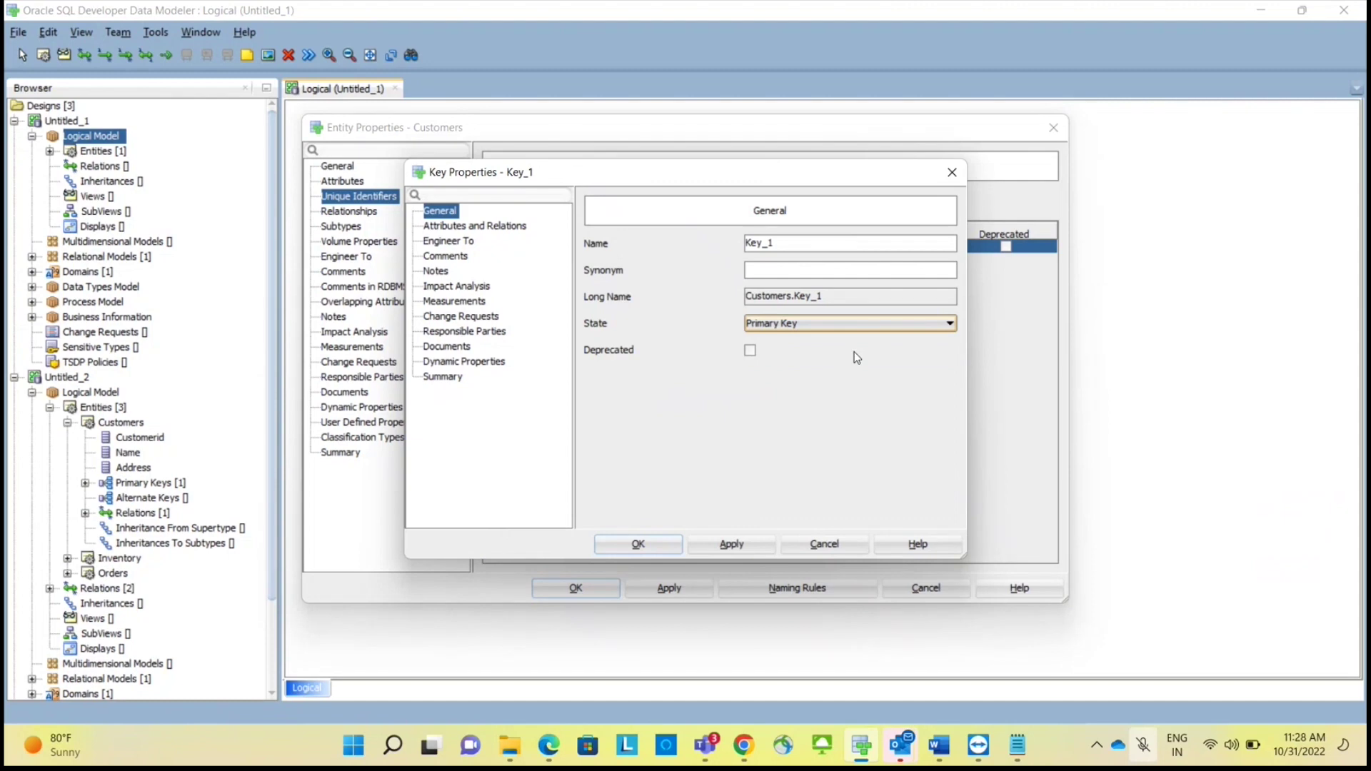
click(643, 548)
click(573, 587)
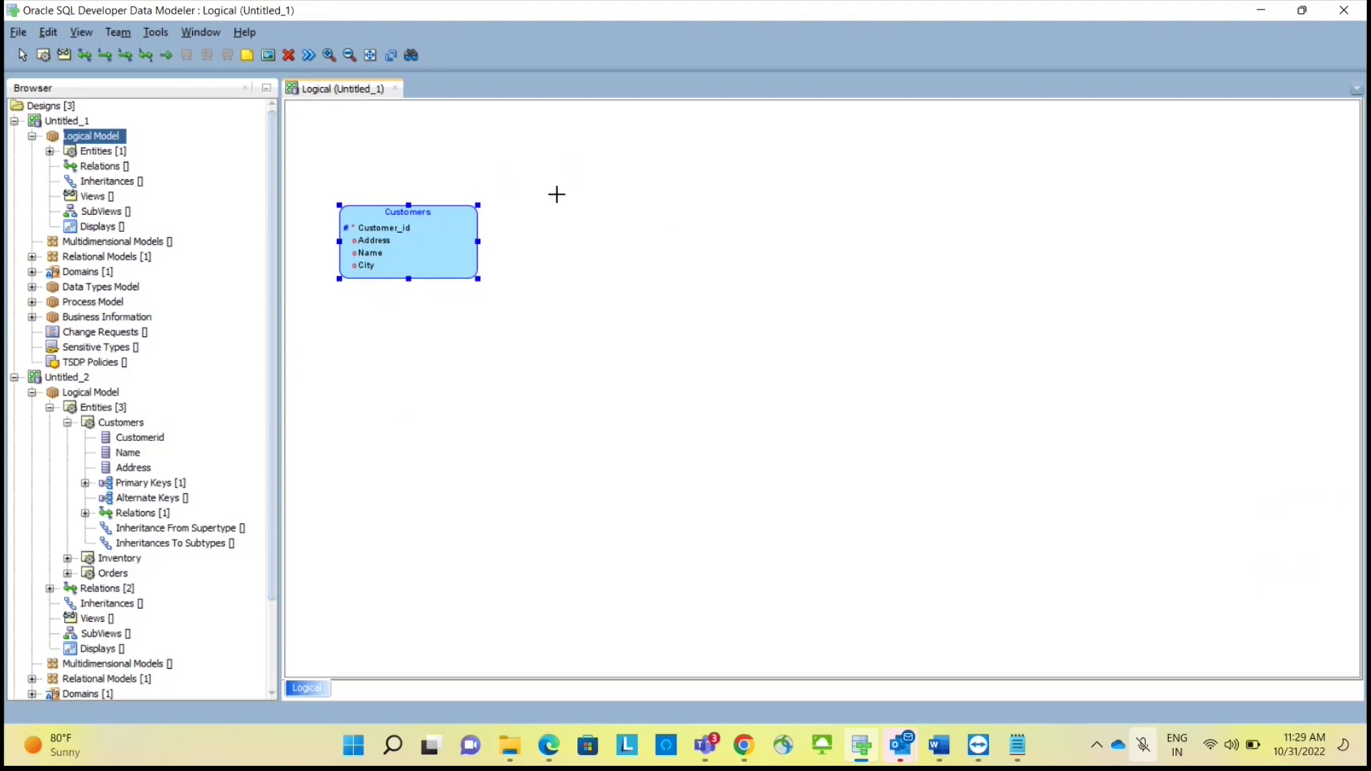
Draw a second entity beside Customers in the logical diagram and name it Orders.
drag(562, 205, 694, 277)
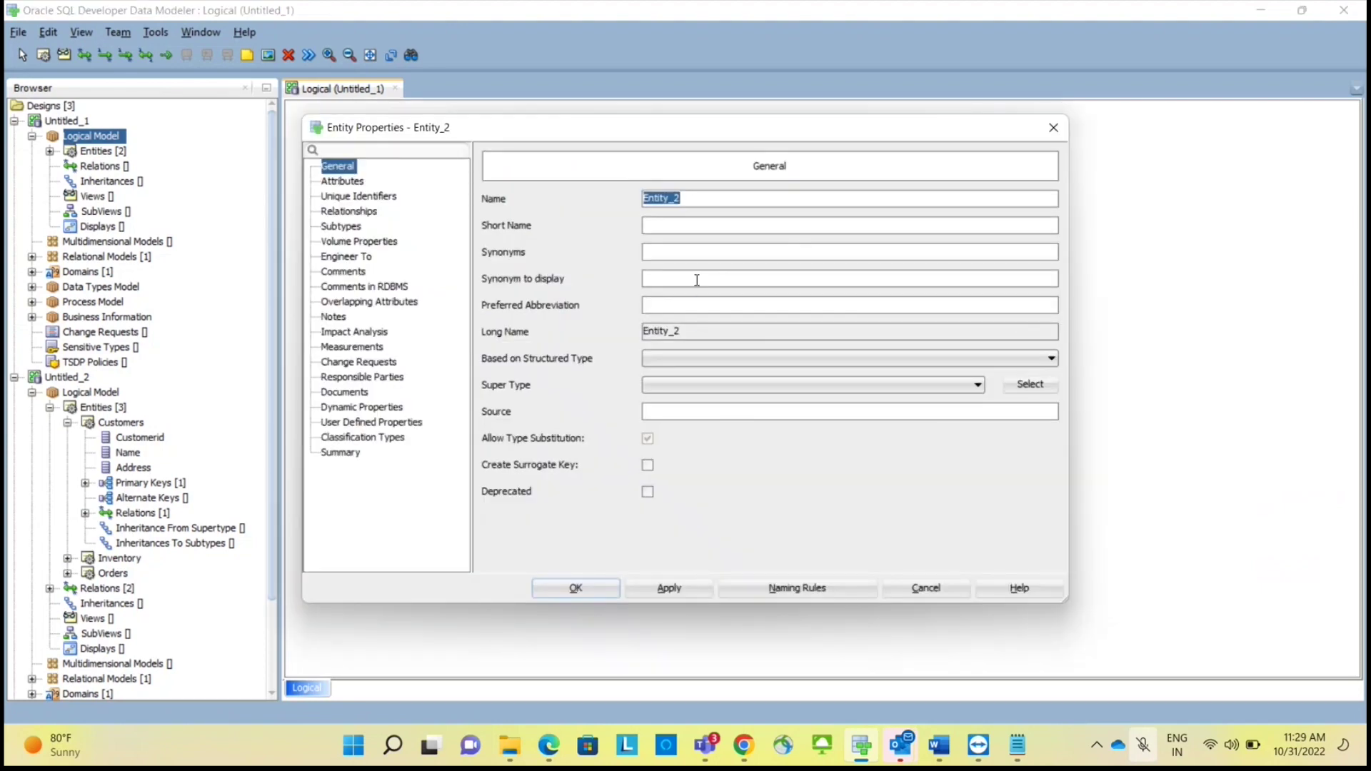
text(Orders)
click(585, 590)
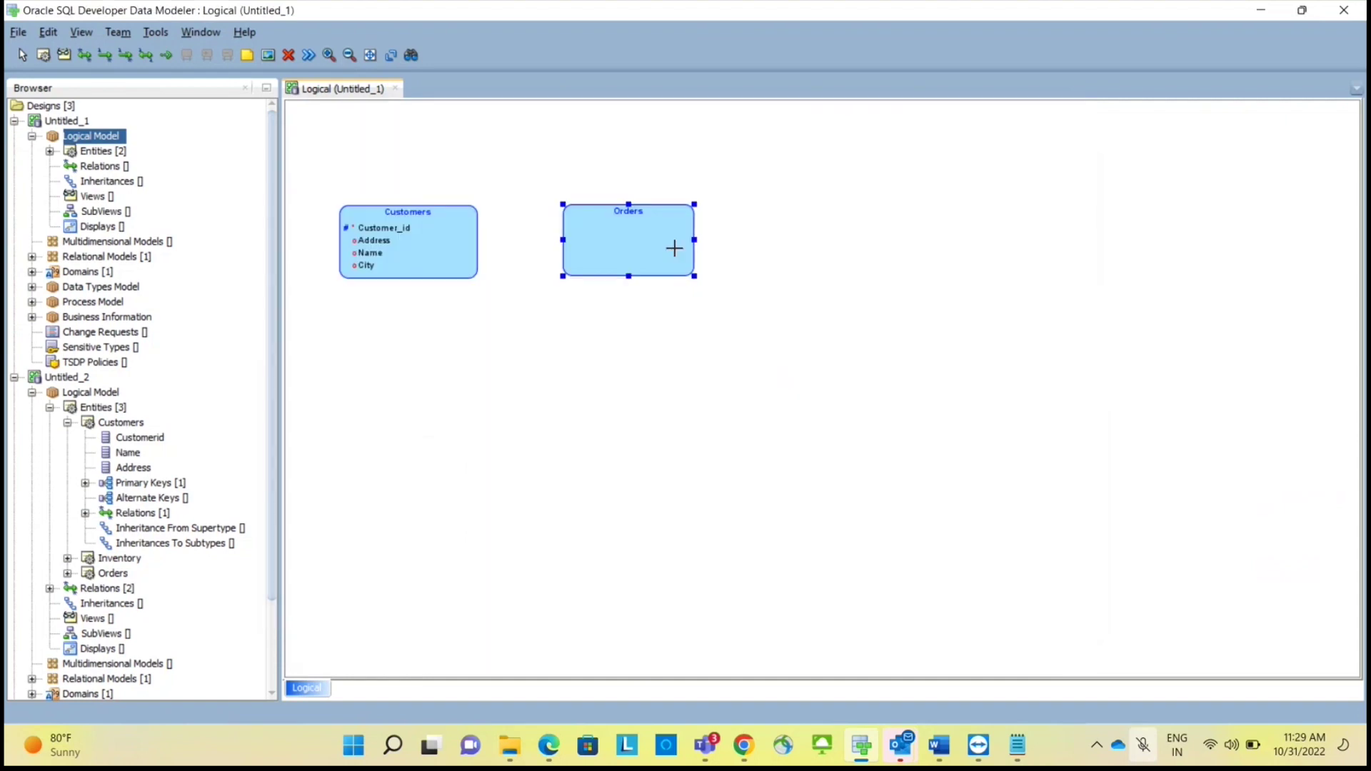
Add a first attribute to the Orders entity and name it Order_id.
double_click(654, 250)
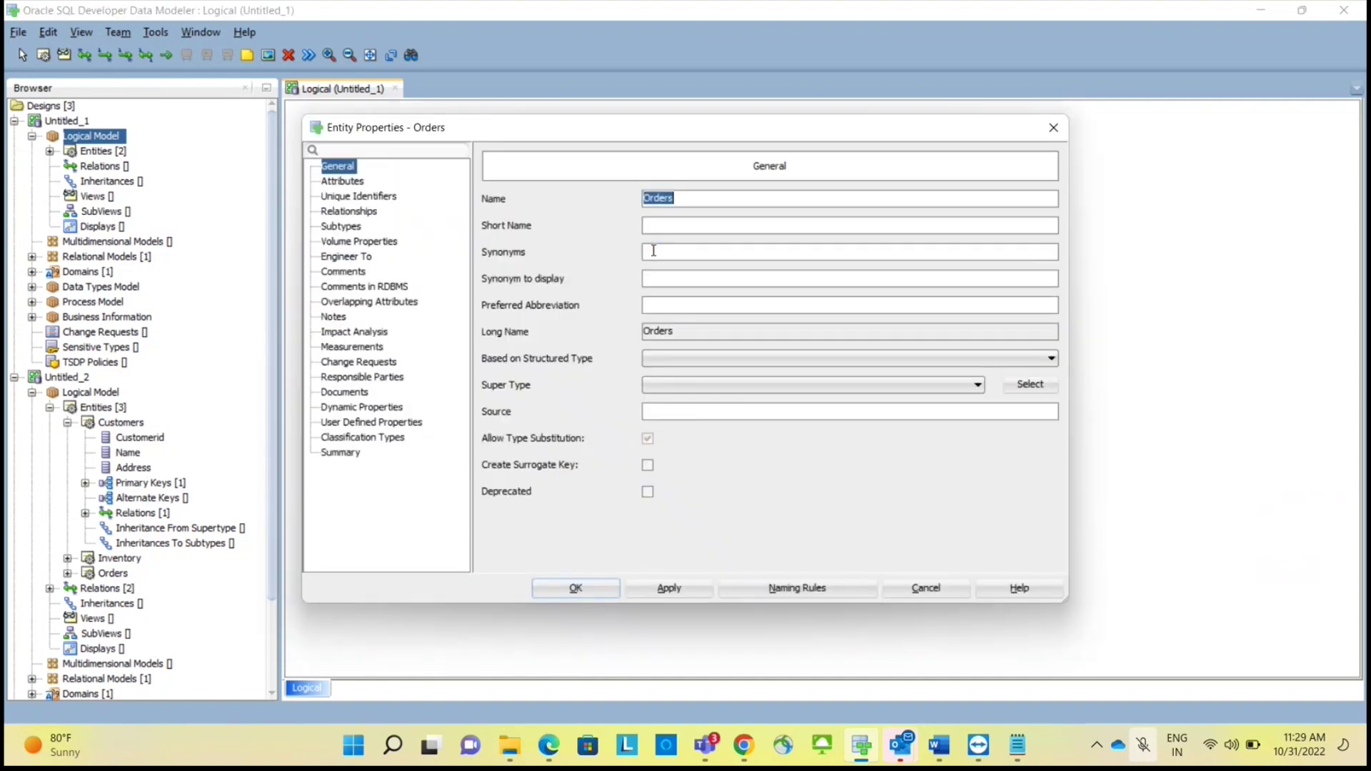
click(344, 182)
click(527, 250)
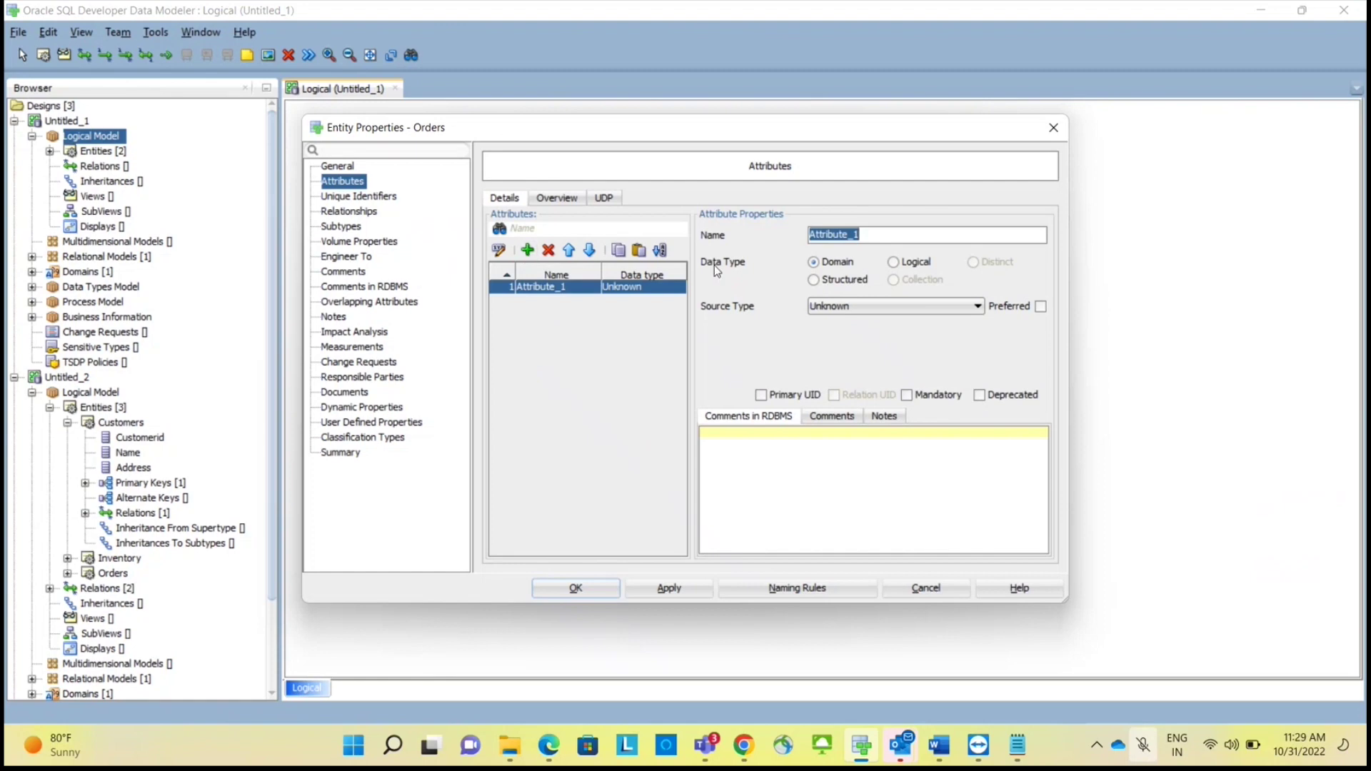
text(Orders)
key(BackSpace)
text(_id)
Give the Order_id attribute a Logical data type with source type NUMERIC.
click(895, 263)
click(902, 305)
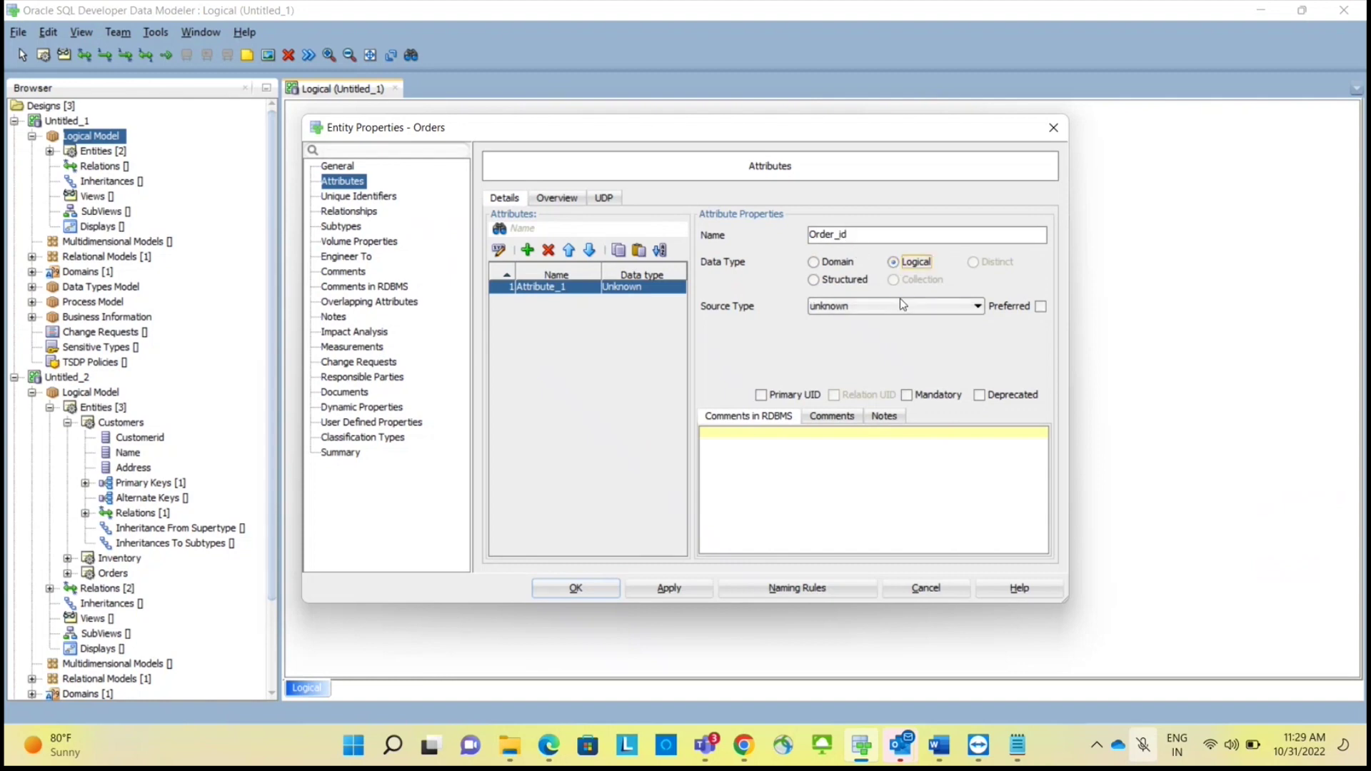
key(n)
key(n)
key(n)
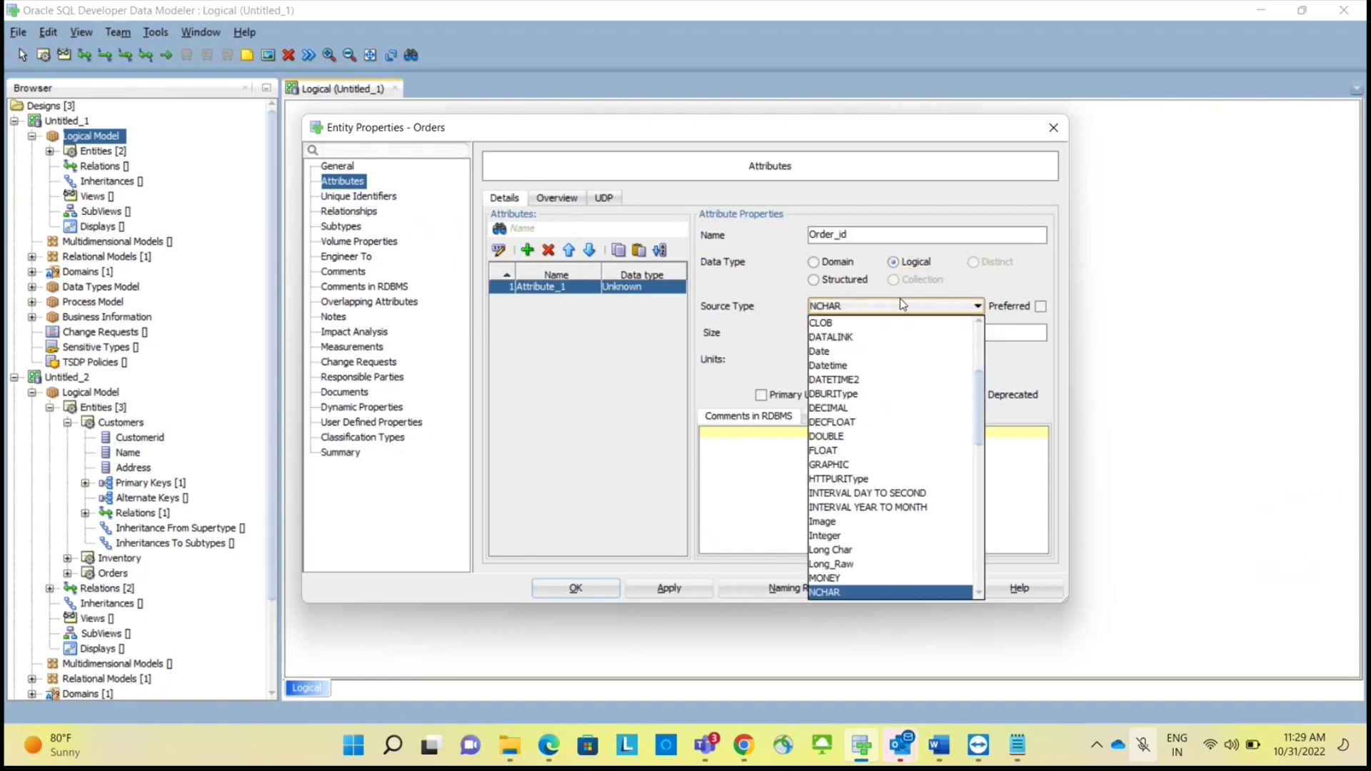
key(n)
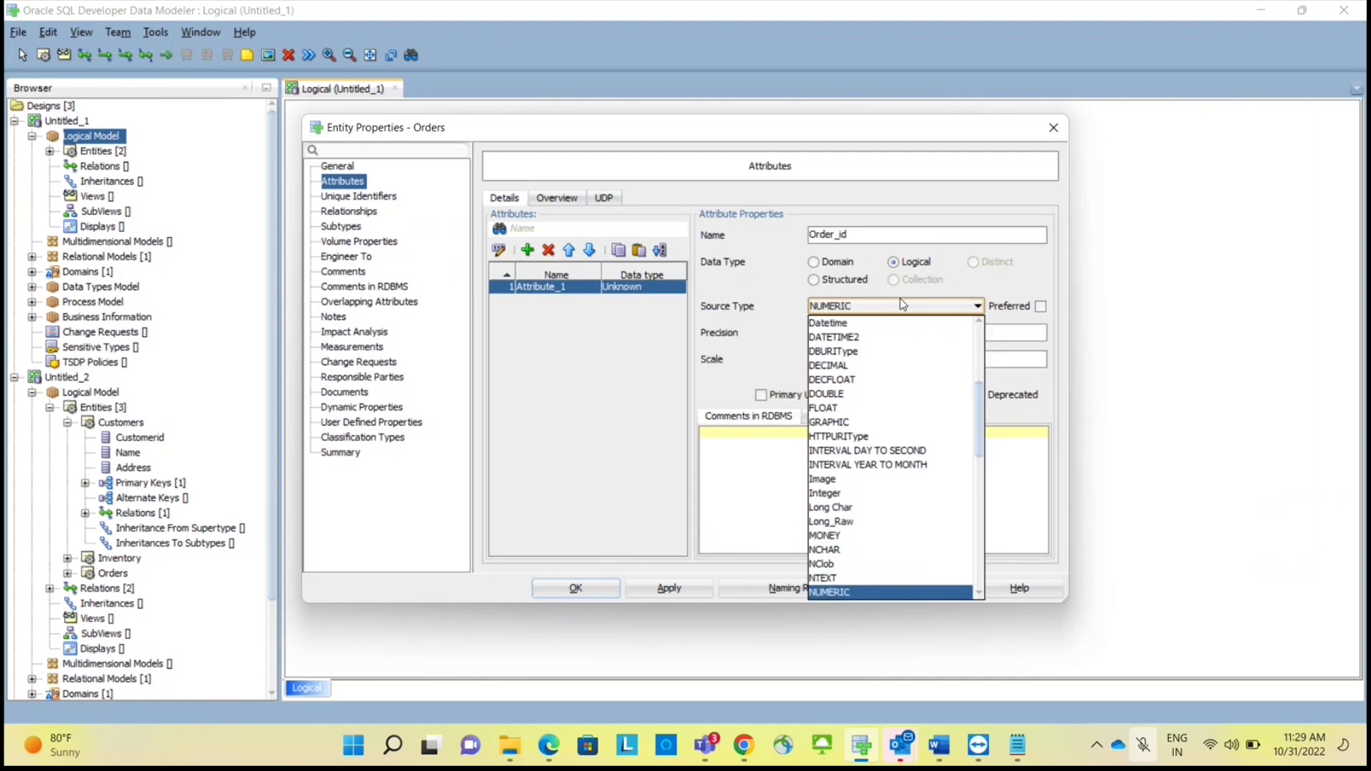
key(Return)
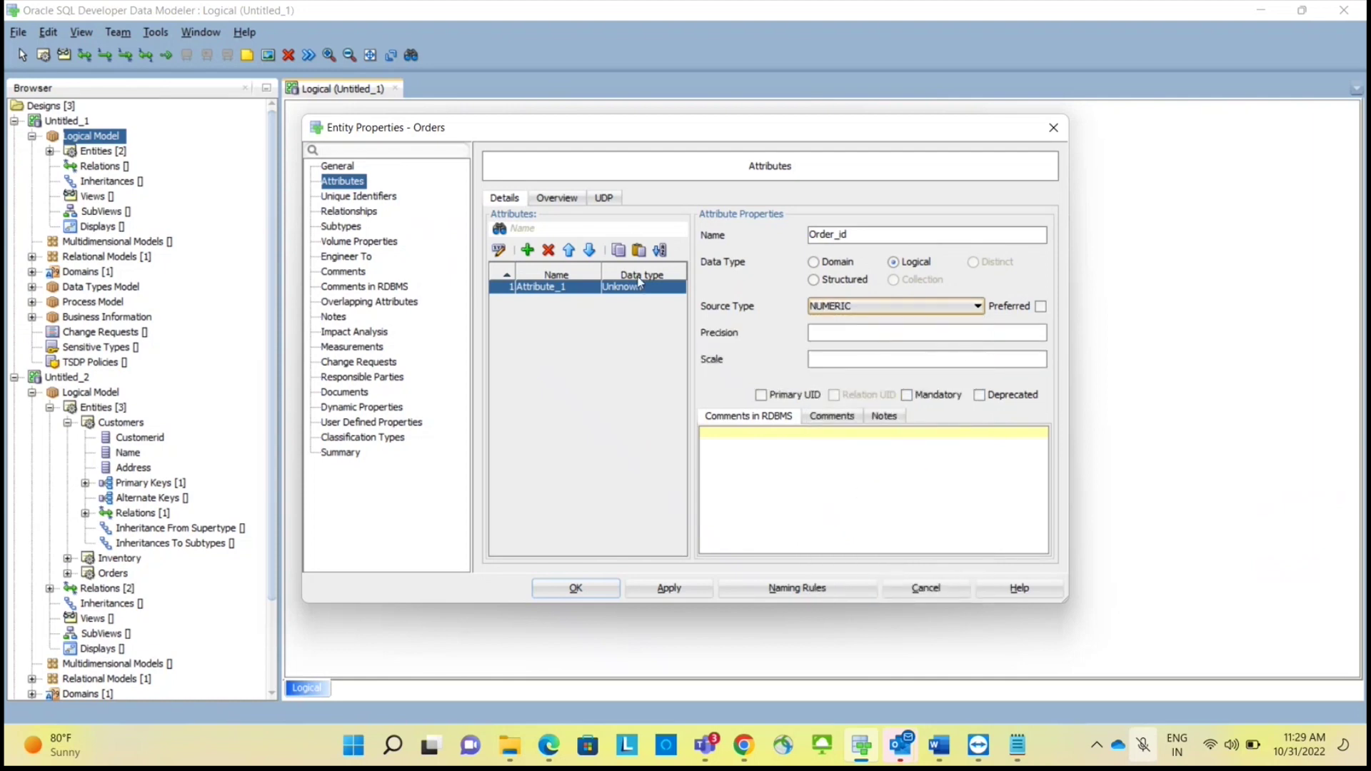
Add a second Orders attribute named Customer_id with Logical data type NUMERIC.
click(528, 250)
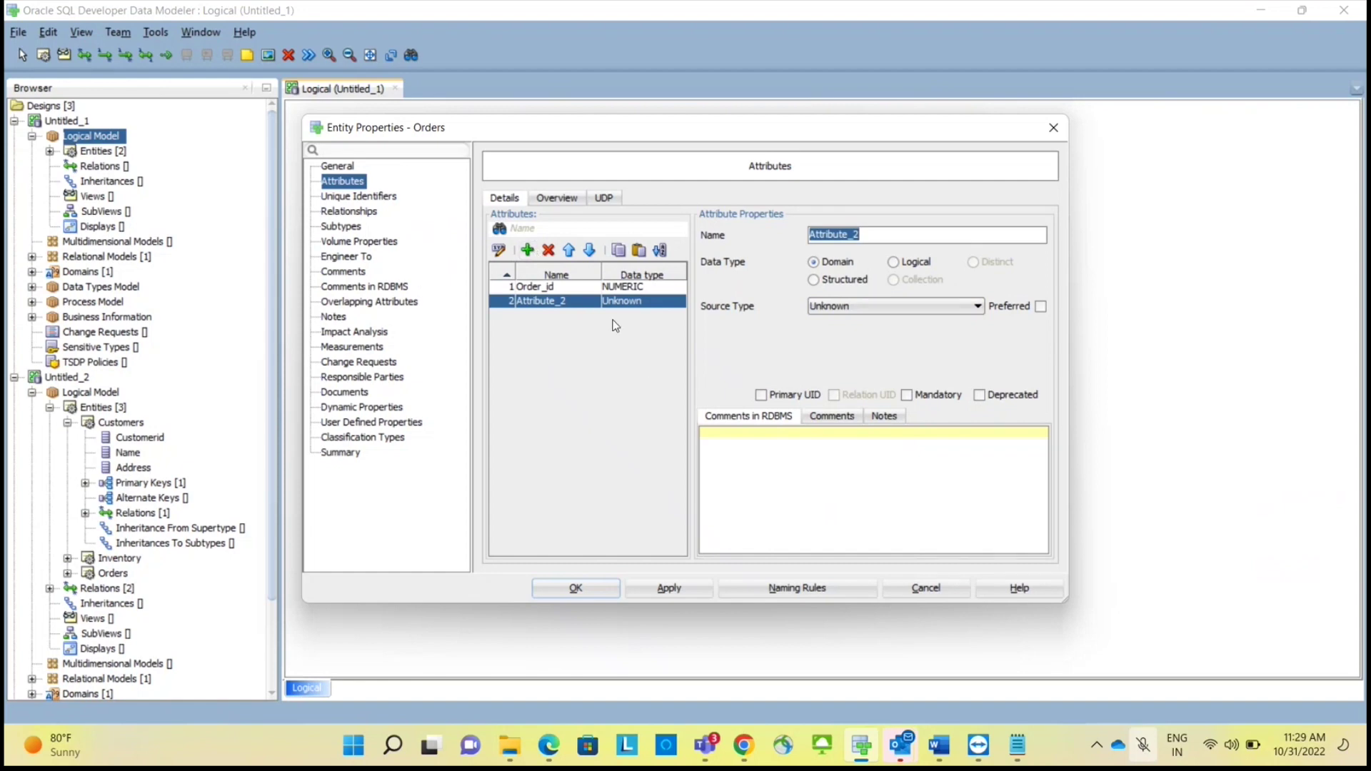
text(Customer)
text(_i)
text(d)
click(893, 262)
click(891, 306)
key(n)
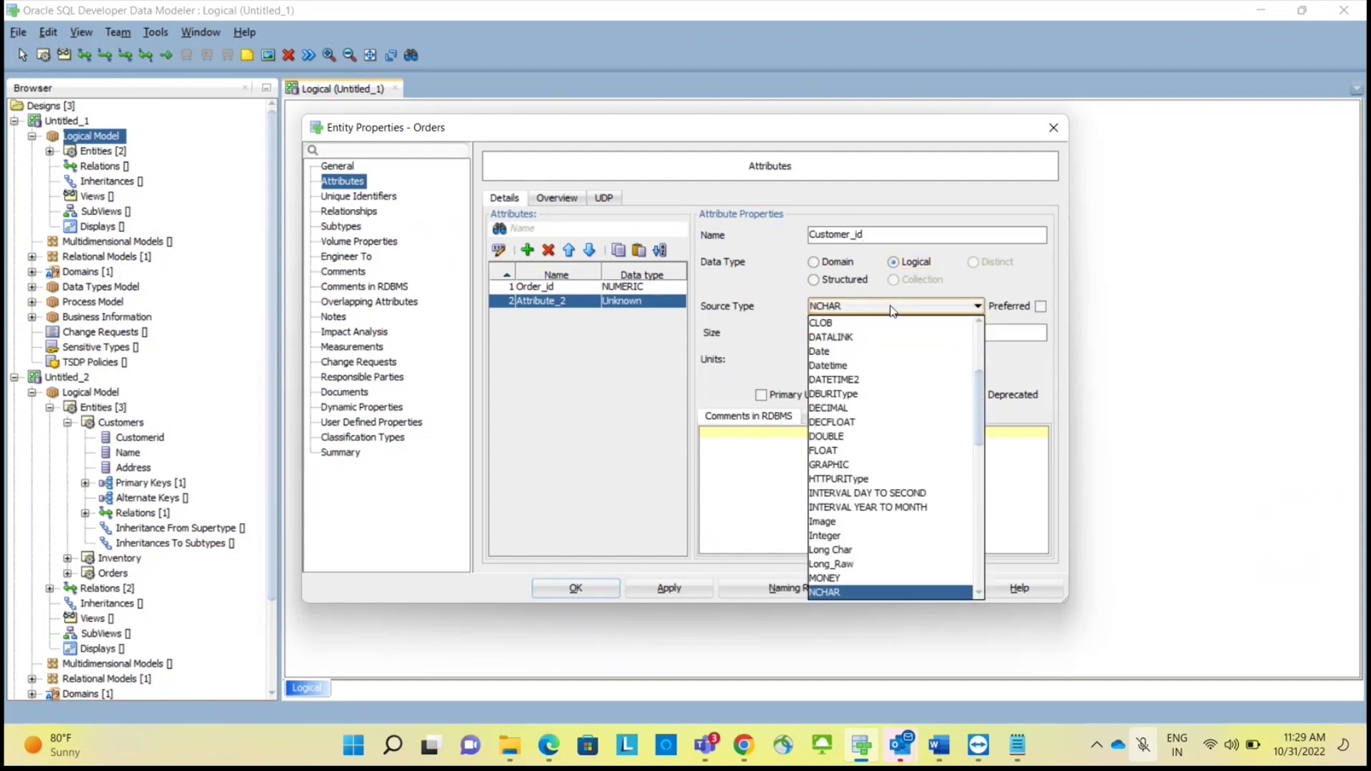
key(n)
key(n)
key(n)
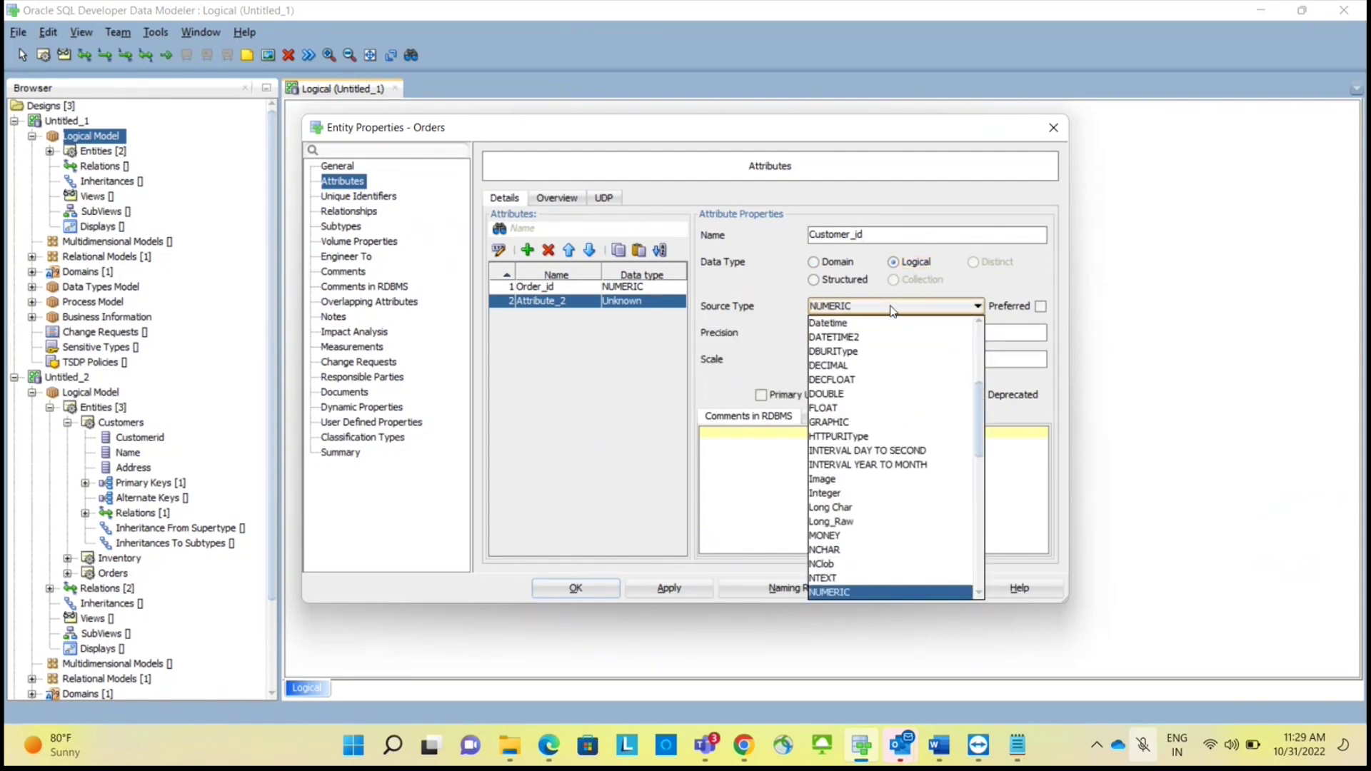
key(Return)
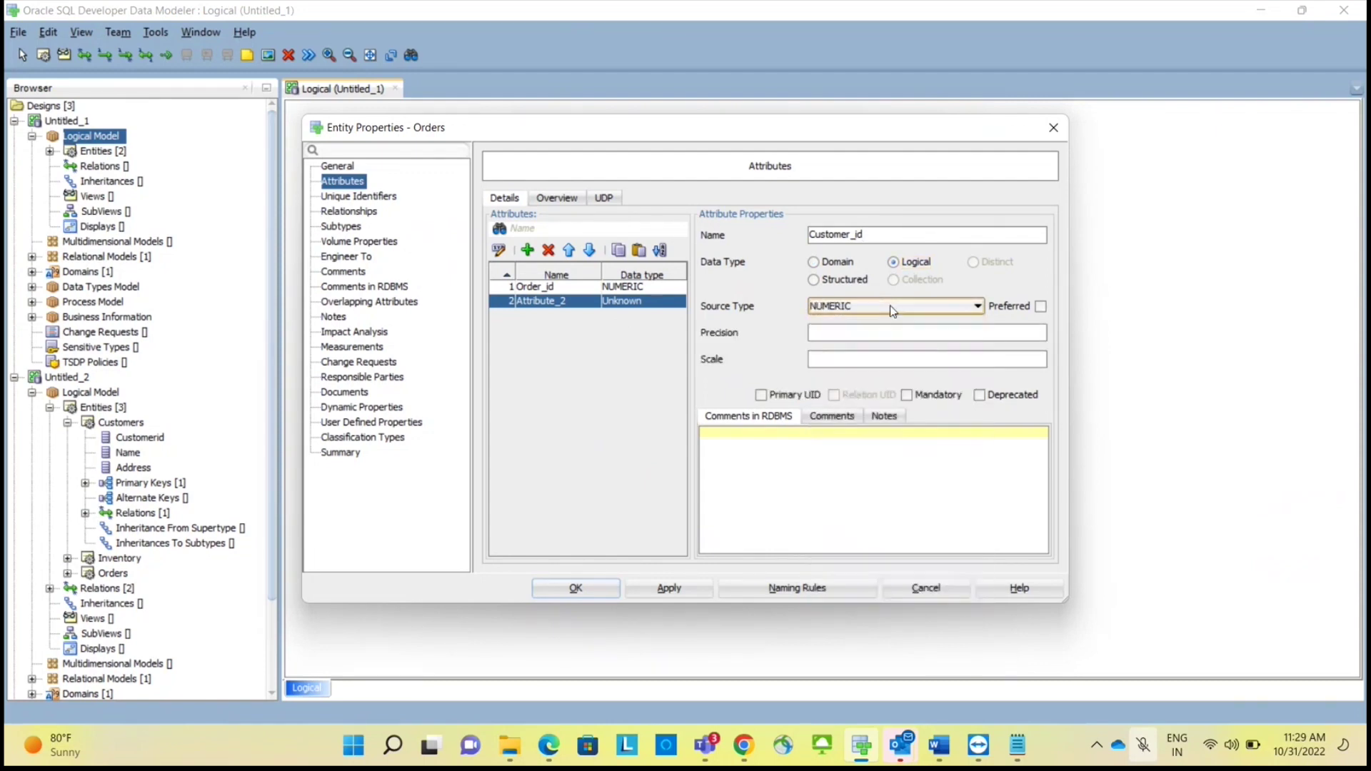
Add a third Orders attribute named Order_date with Logical data type Date.
click(528, 251)
text(O)
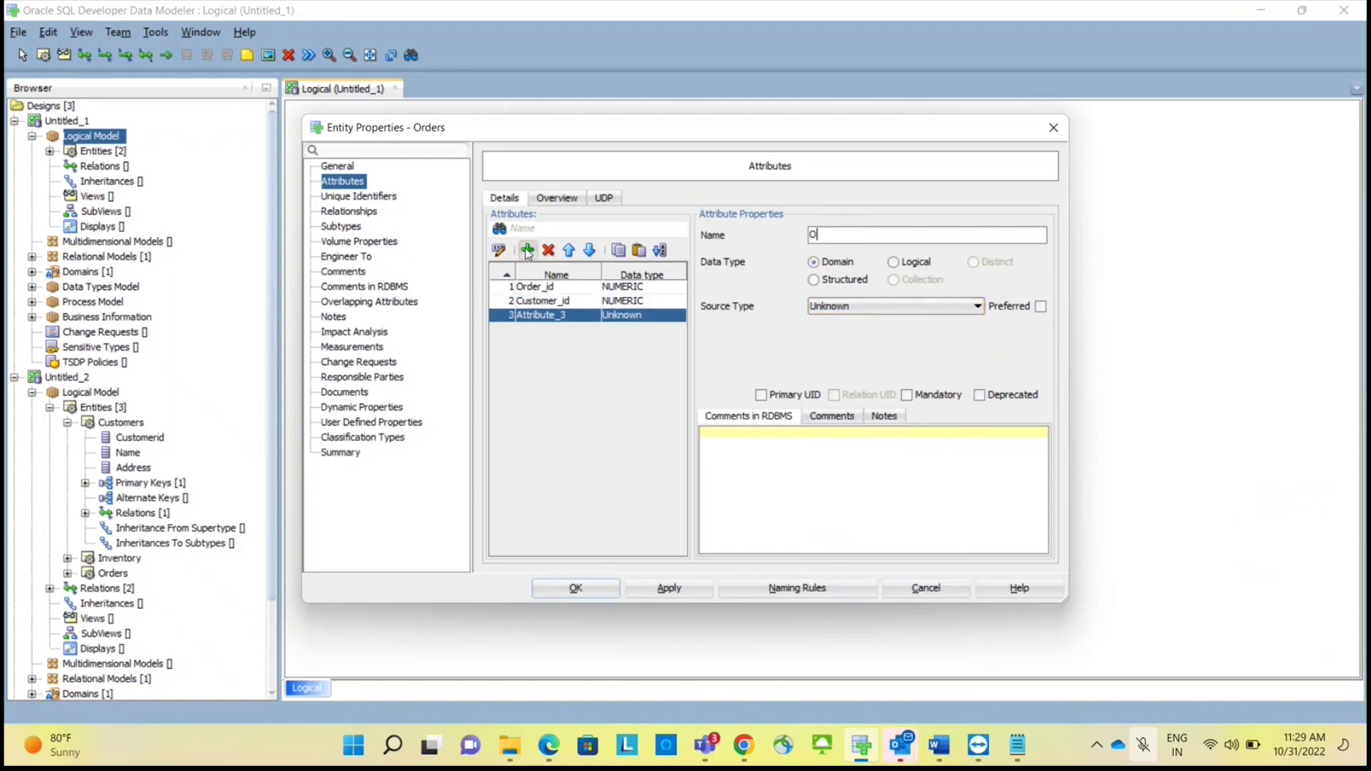
text(rder_date)
click(900, 264)
click(896, 306)
key(d)
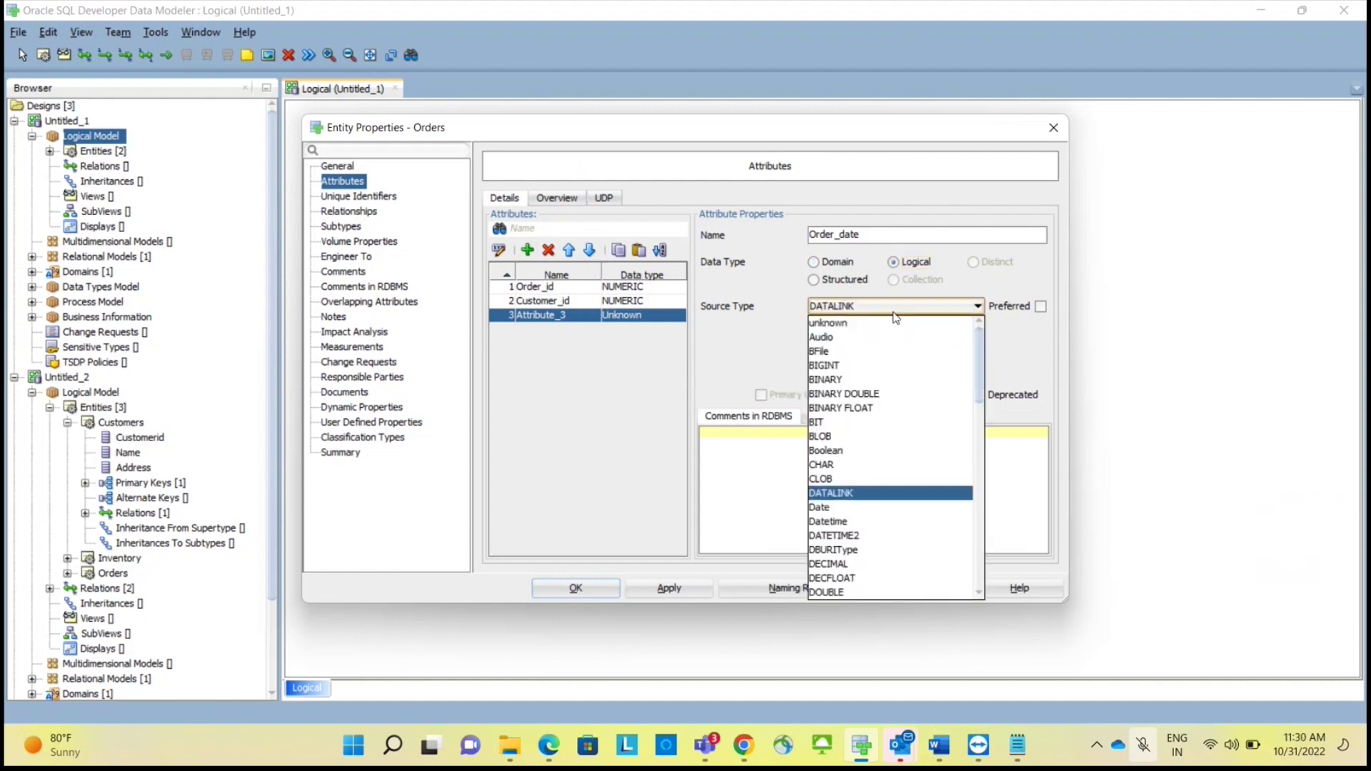
key(d)
key(Return)
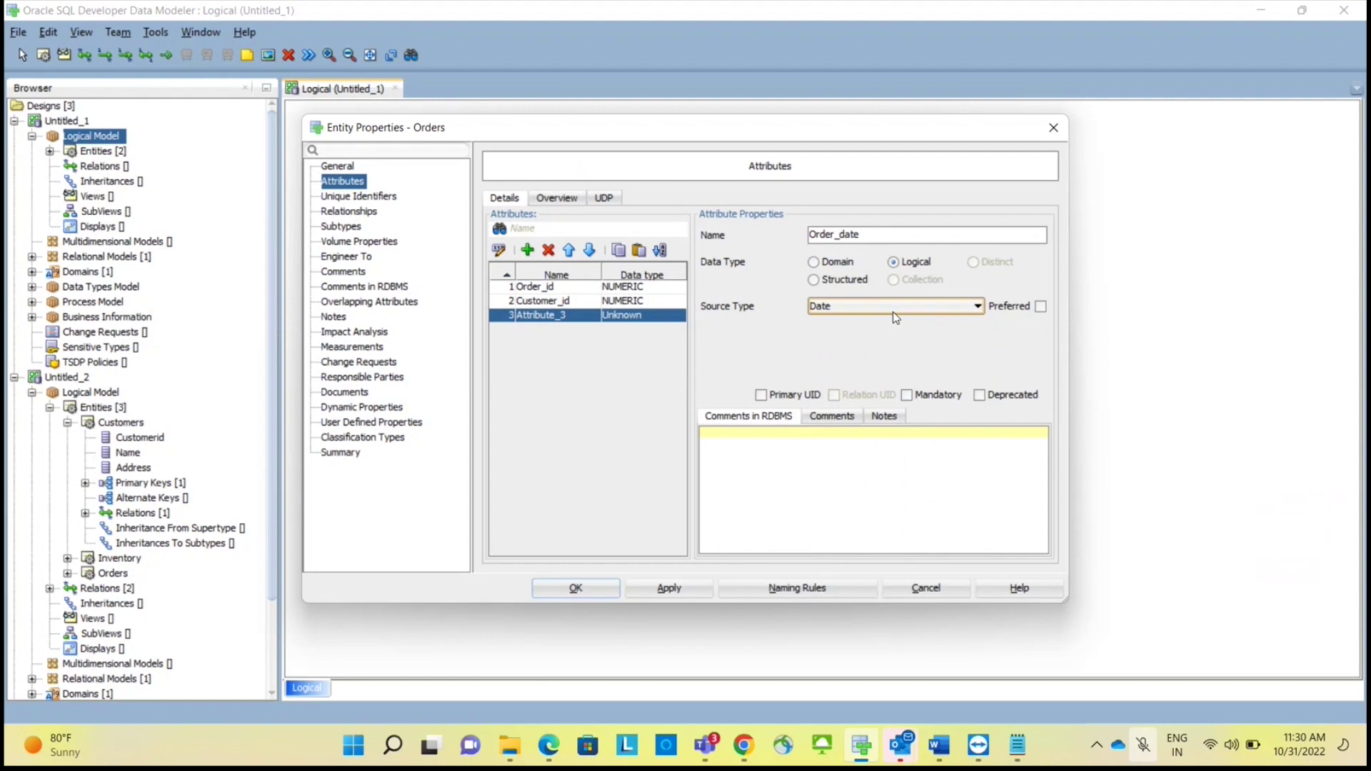
Add a fourth attribute to Orders, check the Orders columns in the Word data modelling document, and return to the data modeler.
click(528, 250)
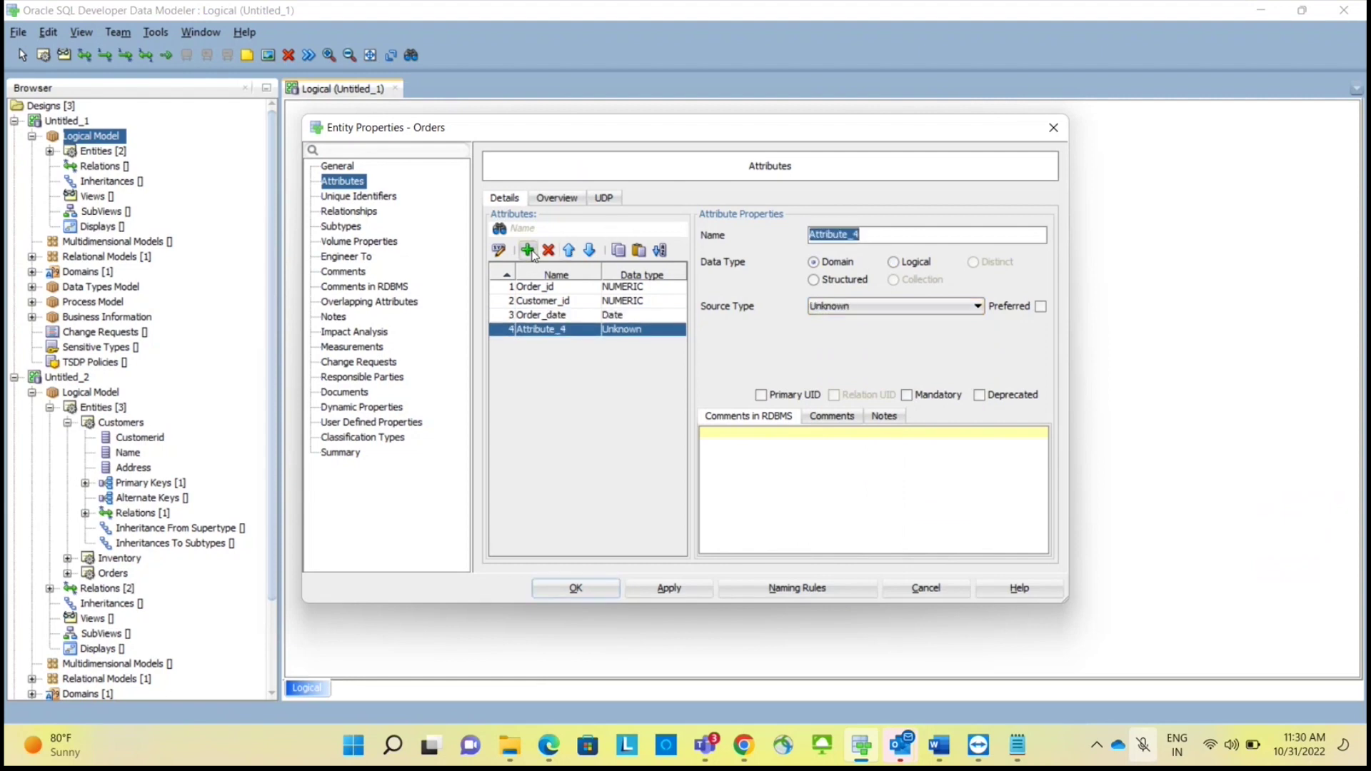
click(938, 747)
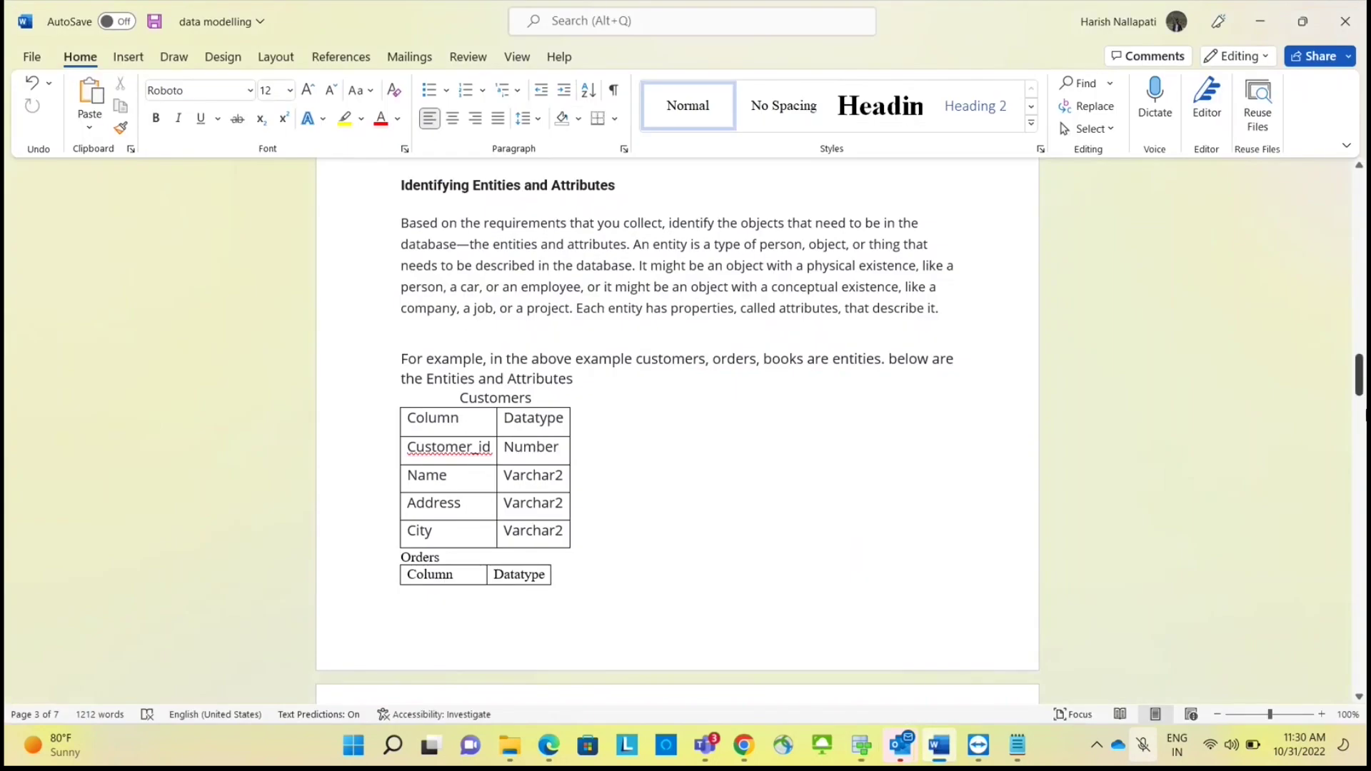
drag(1363, 398, 1363, 413)
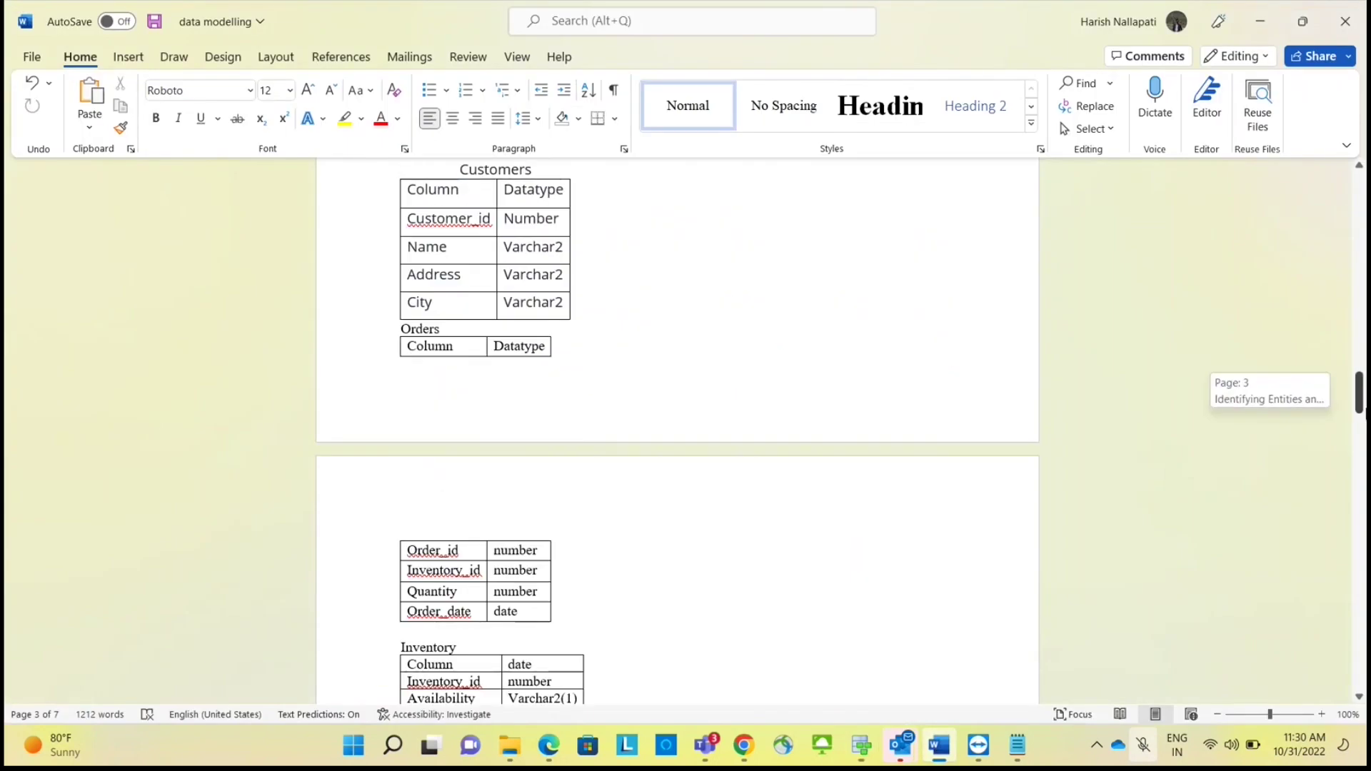
key(alt+Tab)
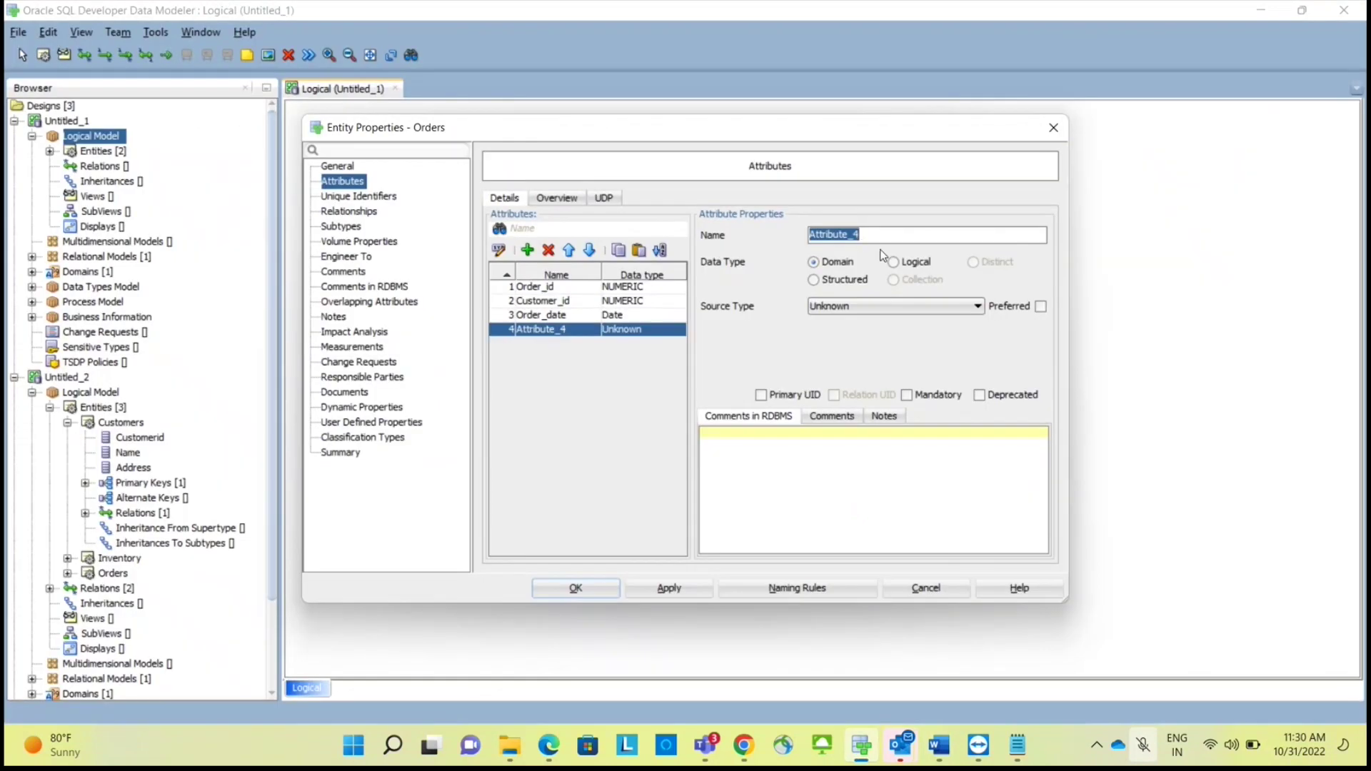
Name the fourth Orders attribute Quantity and give it a Logical data type with source type NUMERIC.
text(Quantity)
click(901, 261)
click(888, 312)
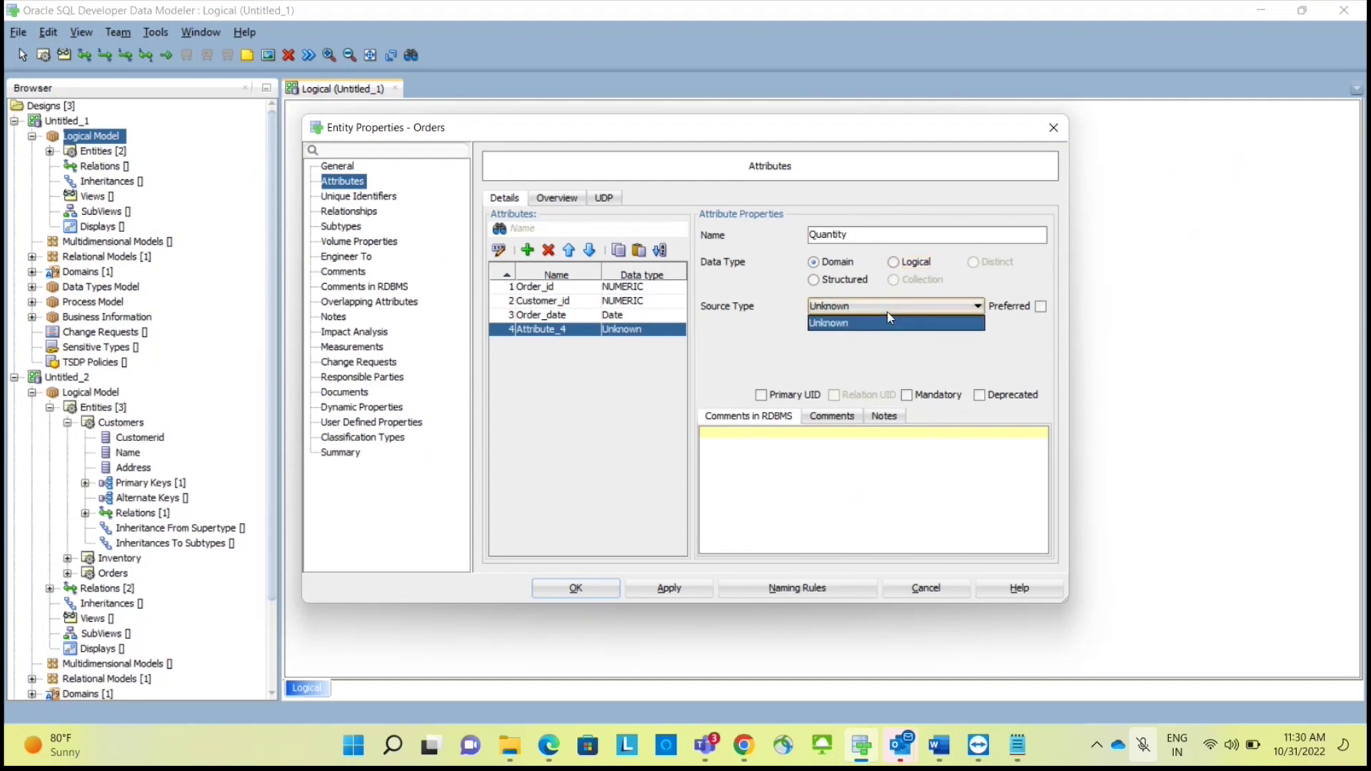
click(895, 262)
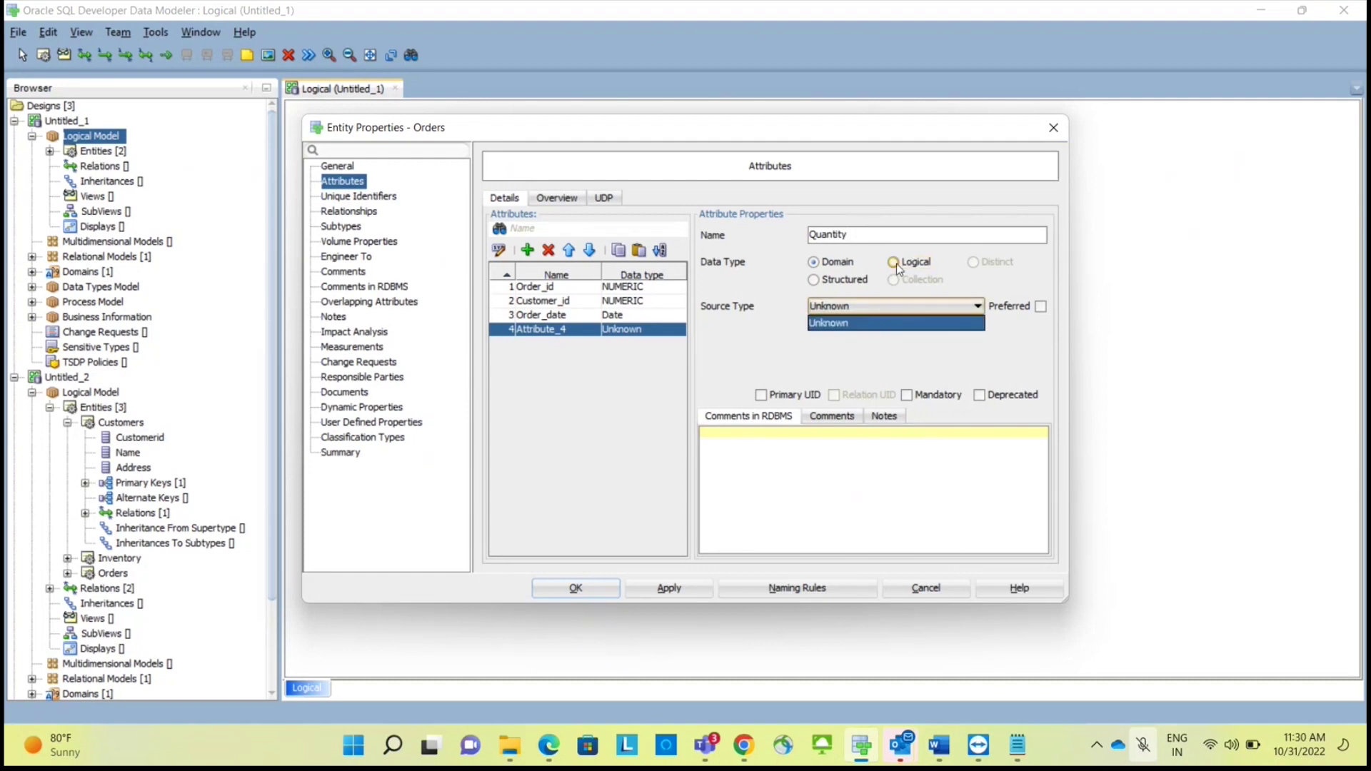
click(902, 312)
key(n)
key(n)
key(n)
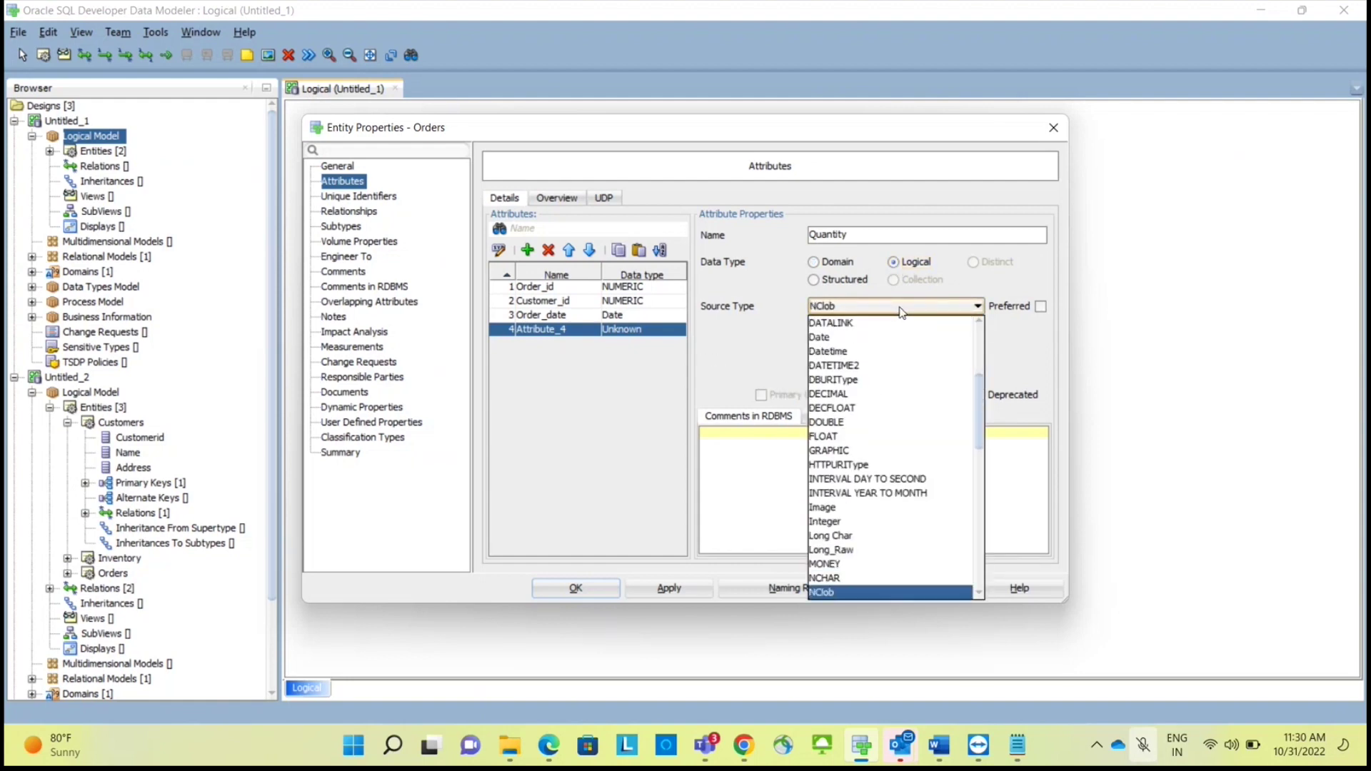
key(Return)
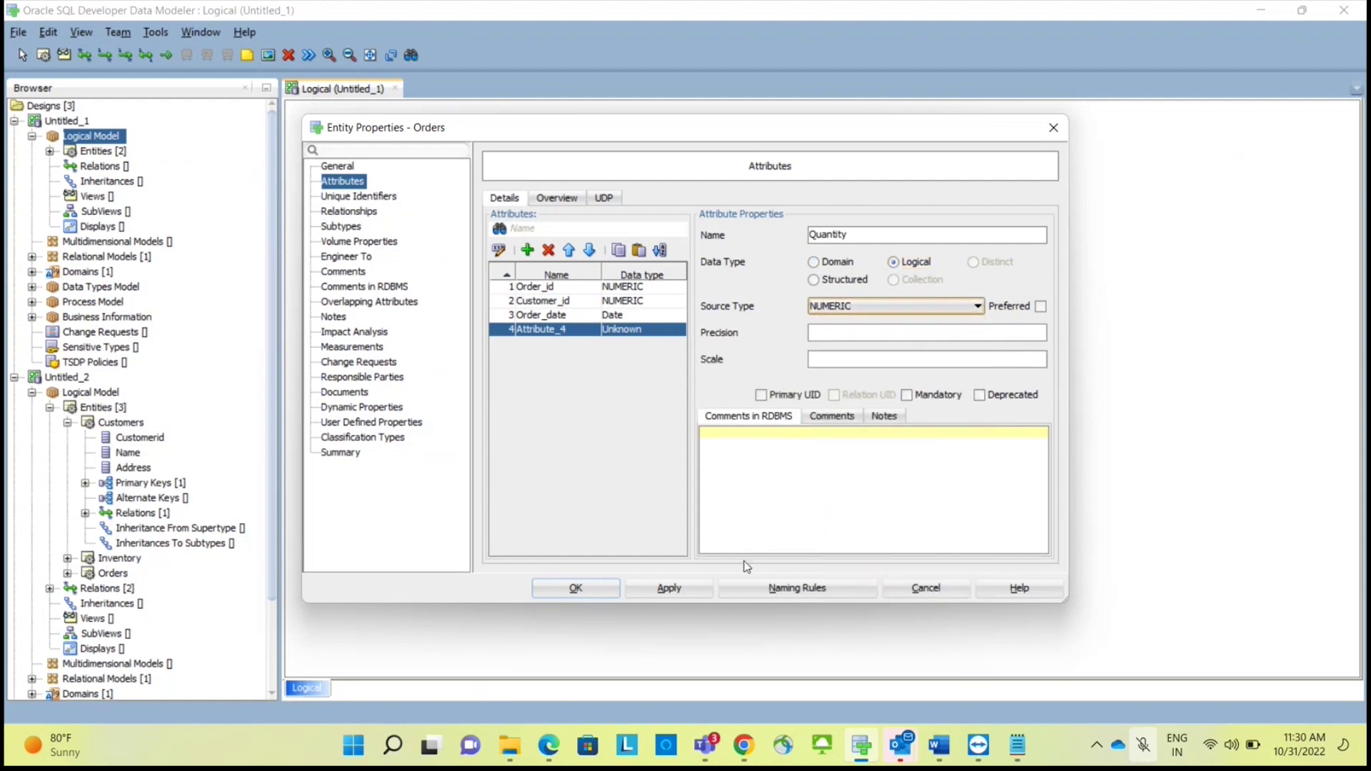
Save the Quantity attribute and add a fifth Orders attribute named Inventory_id with Logical data type NUMERIC.
click(603, 588)
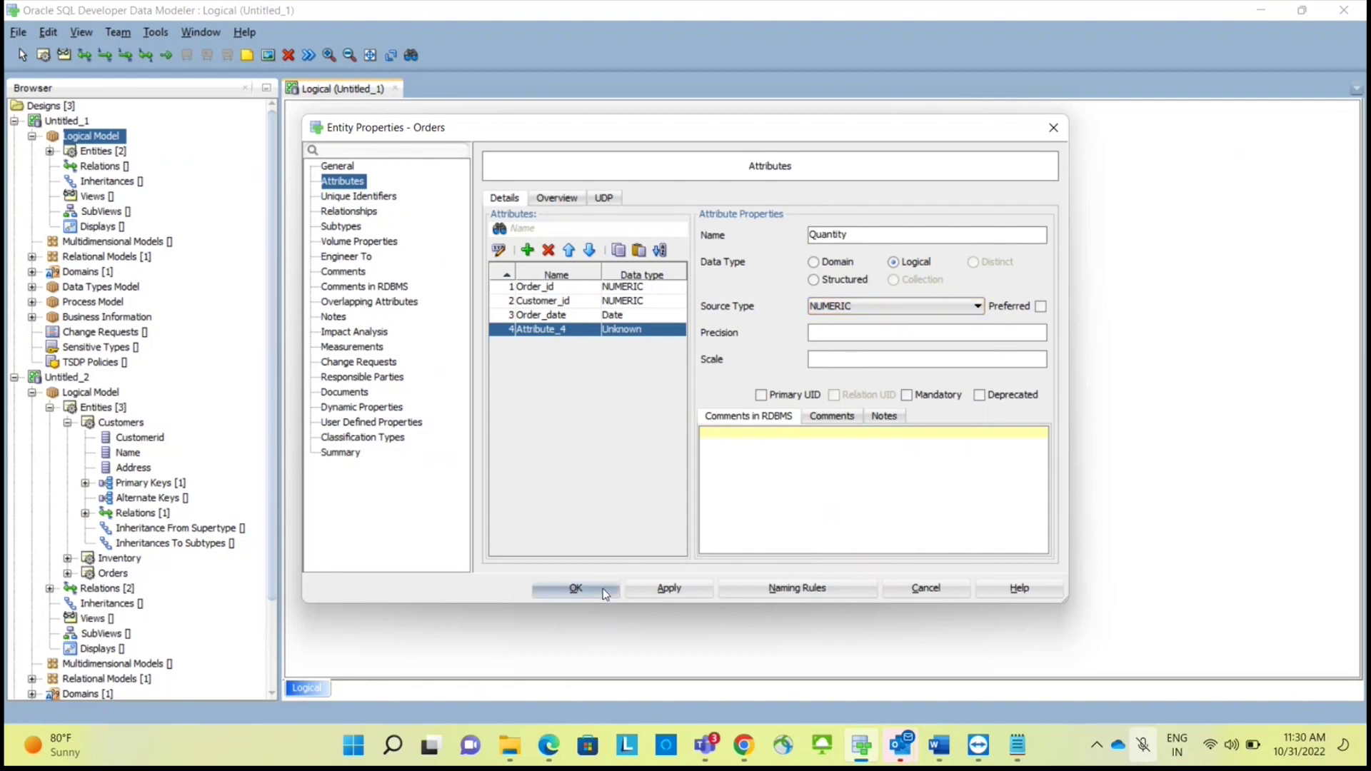
double_click(625, 243)
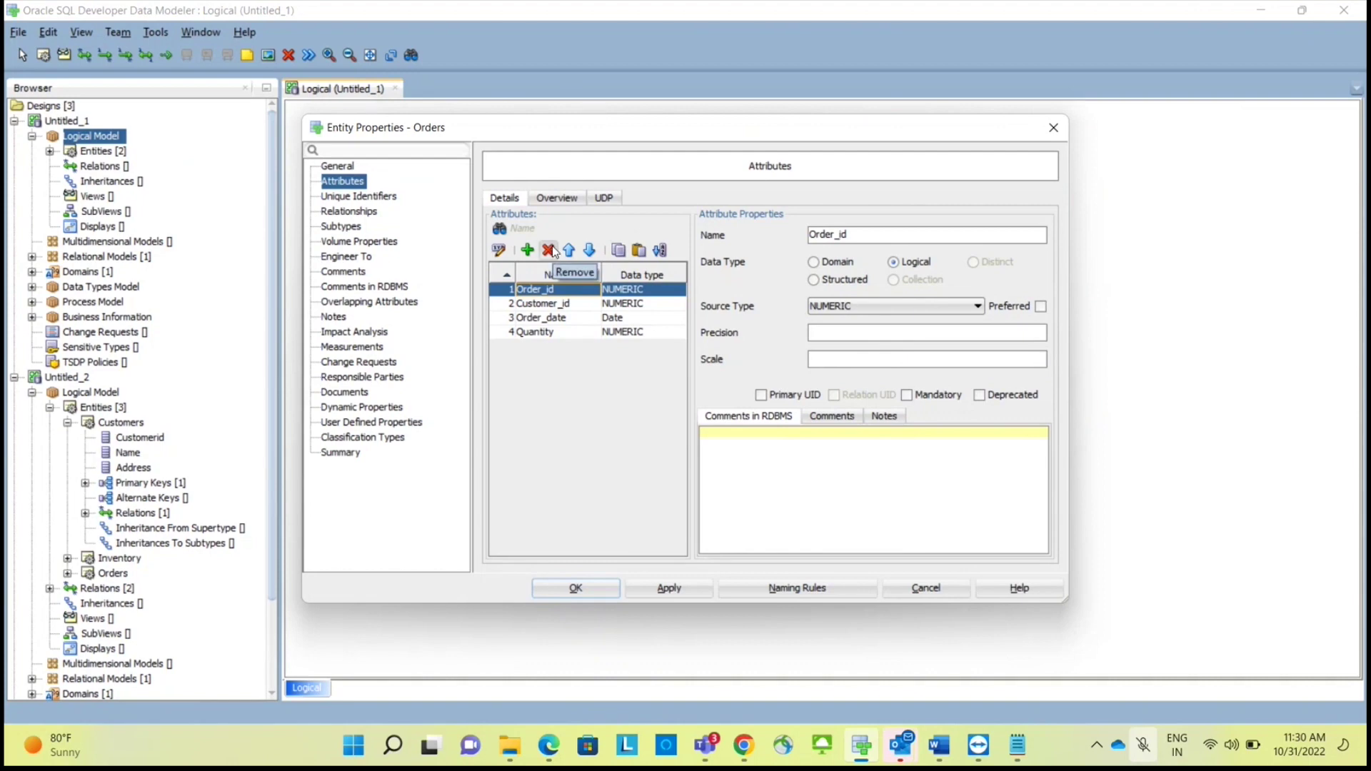
click(532, 252)
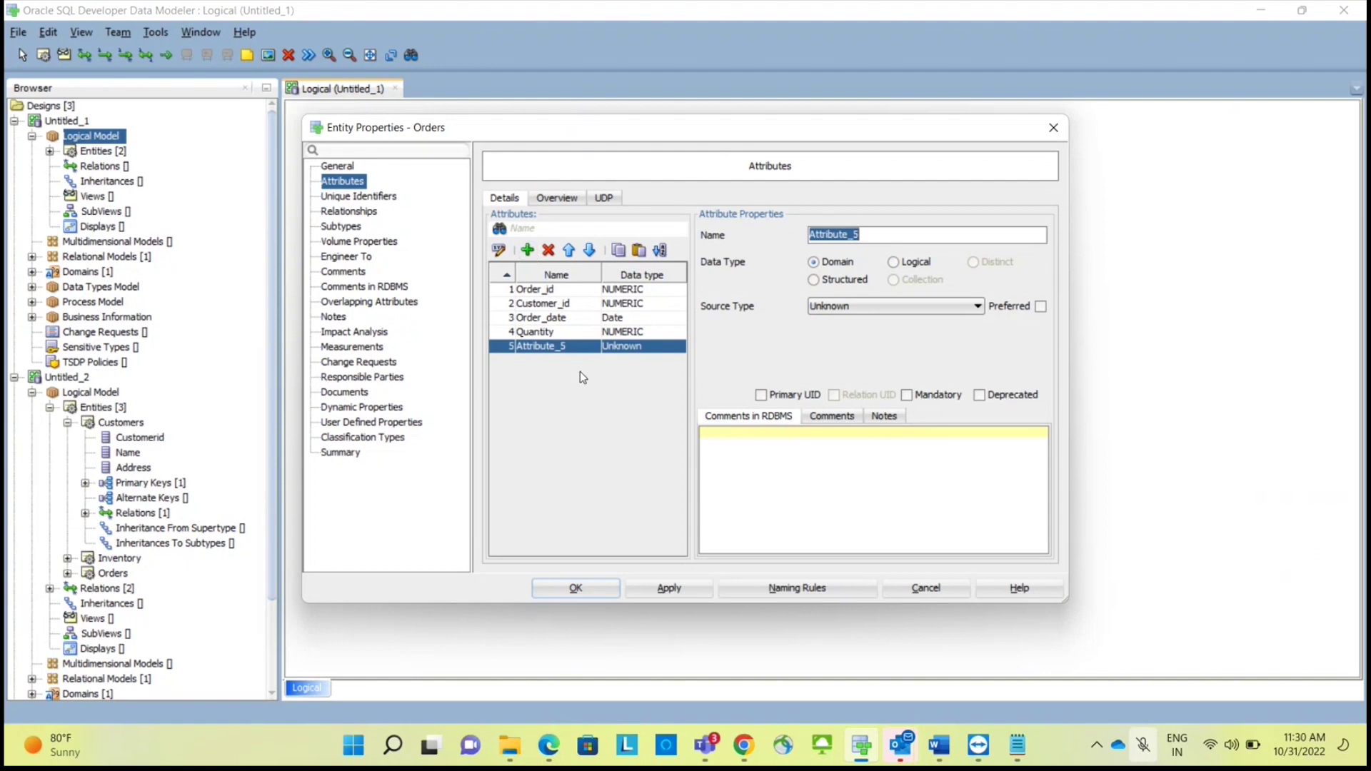
text(Inventory_id)
click(893, 262)
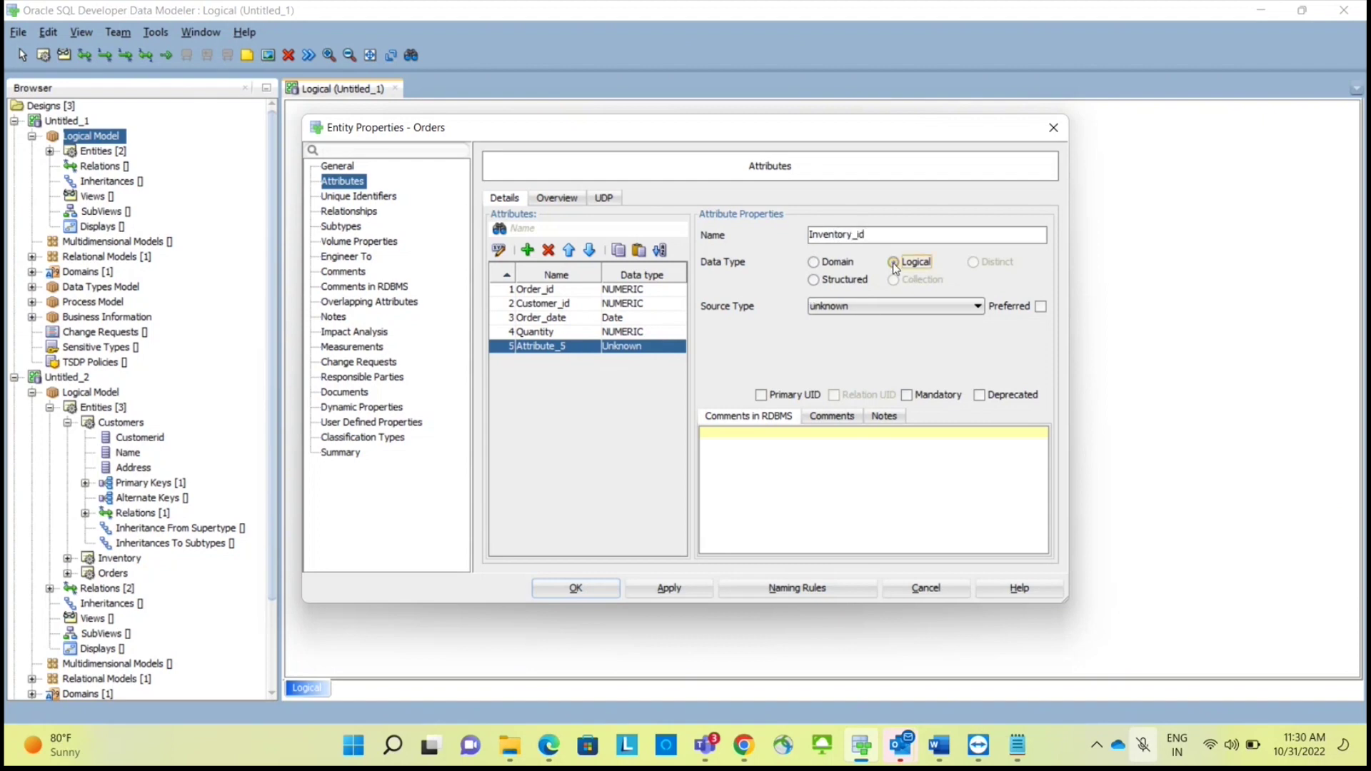
click(893, 308)
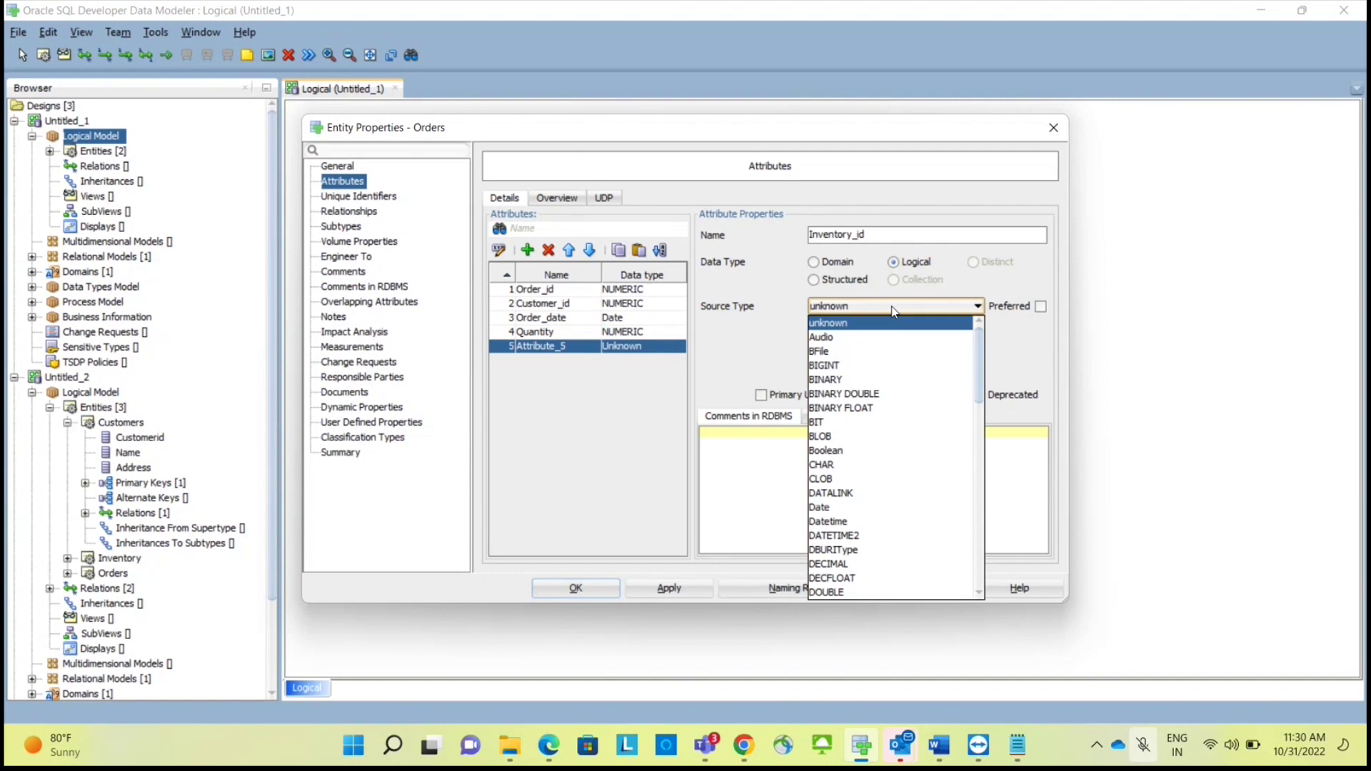
key(n)
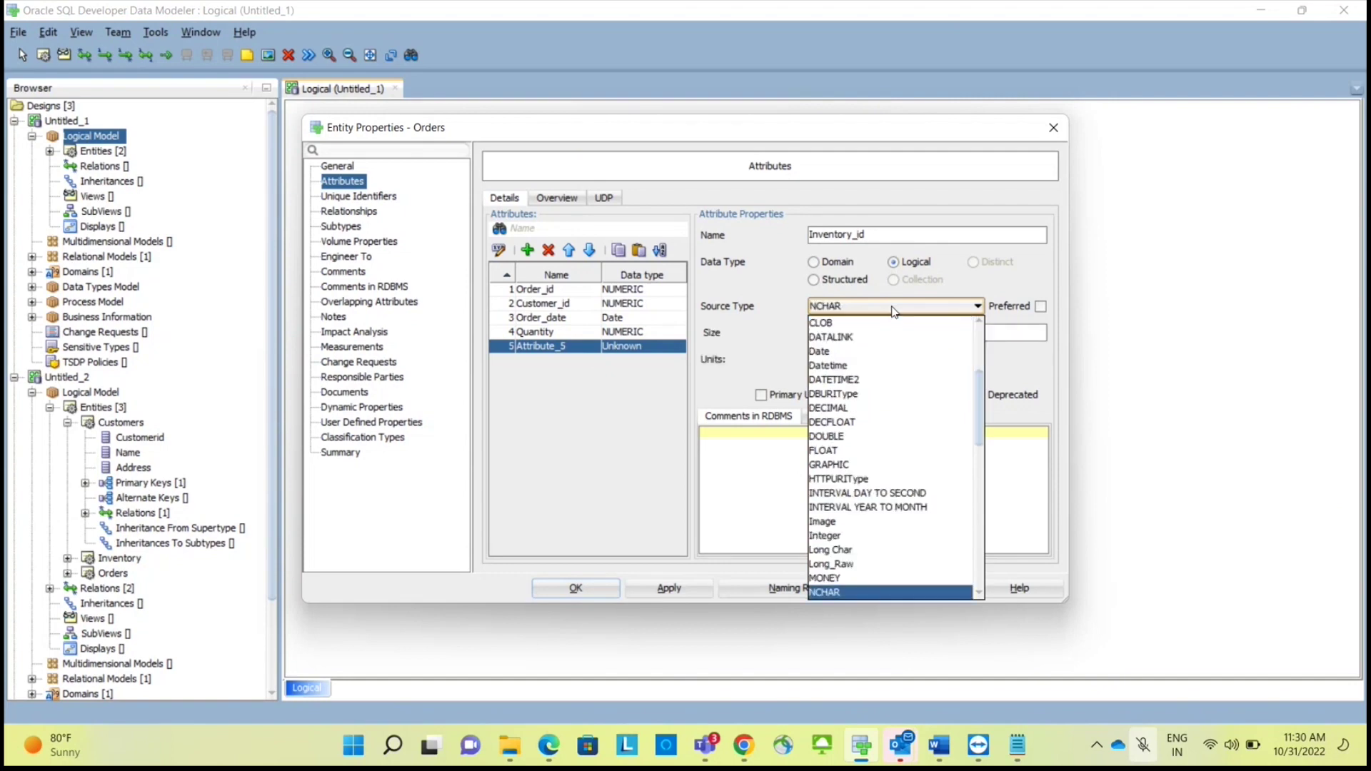
key(n)
key(n)
key(n)
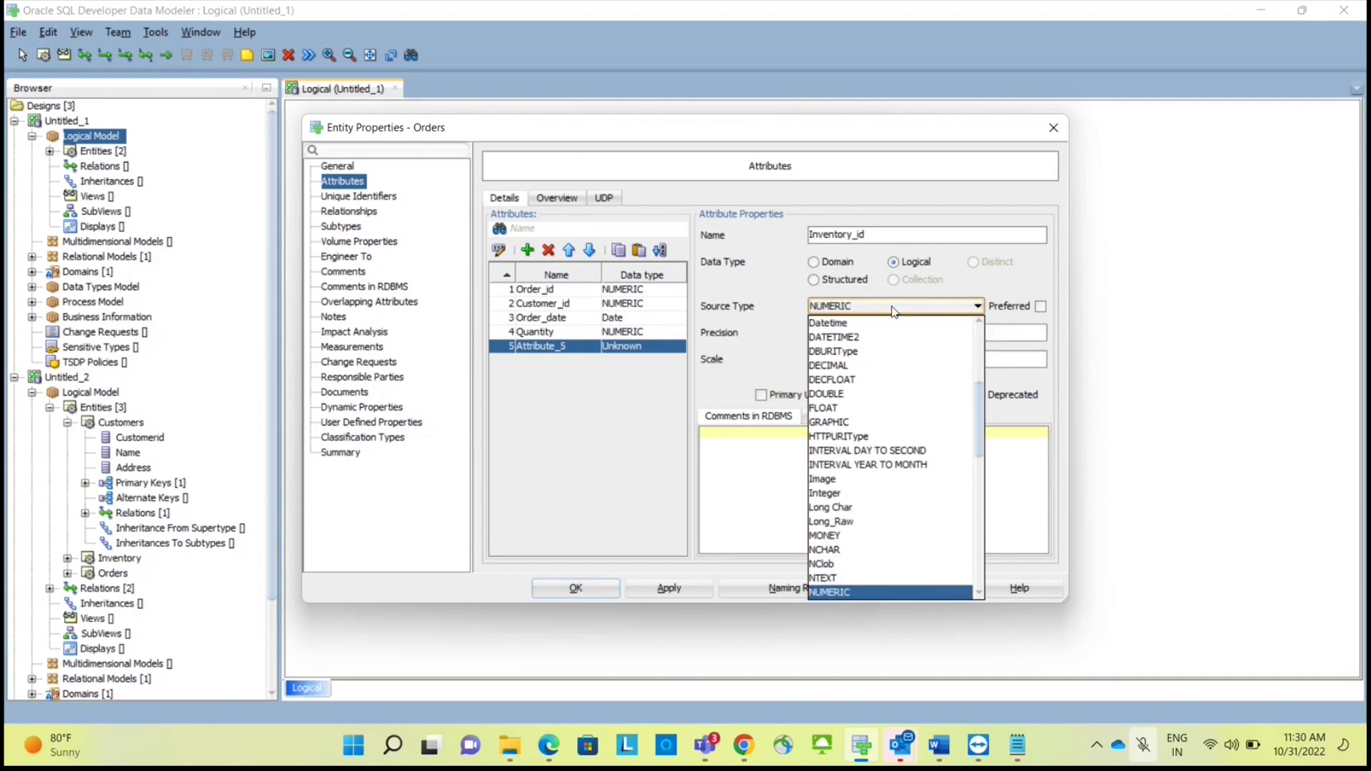
key(Return)
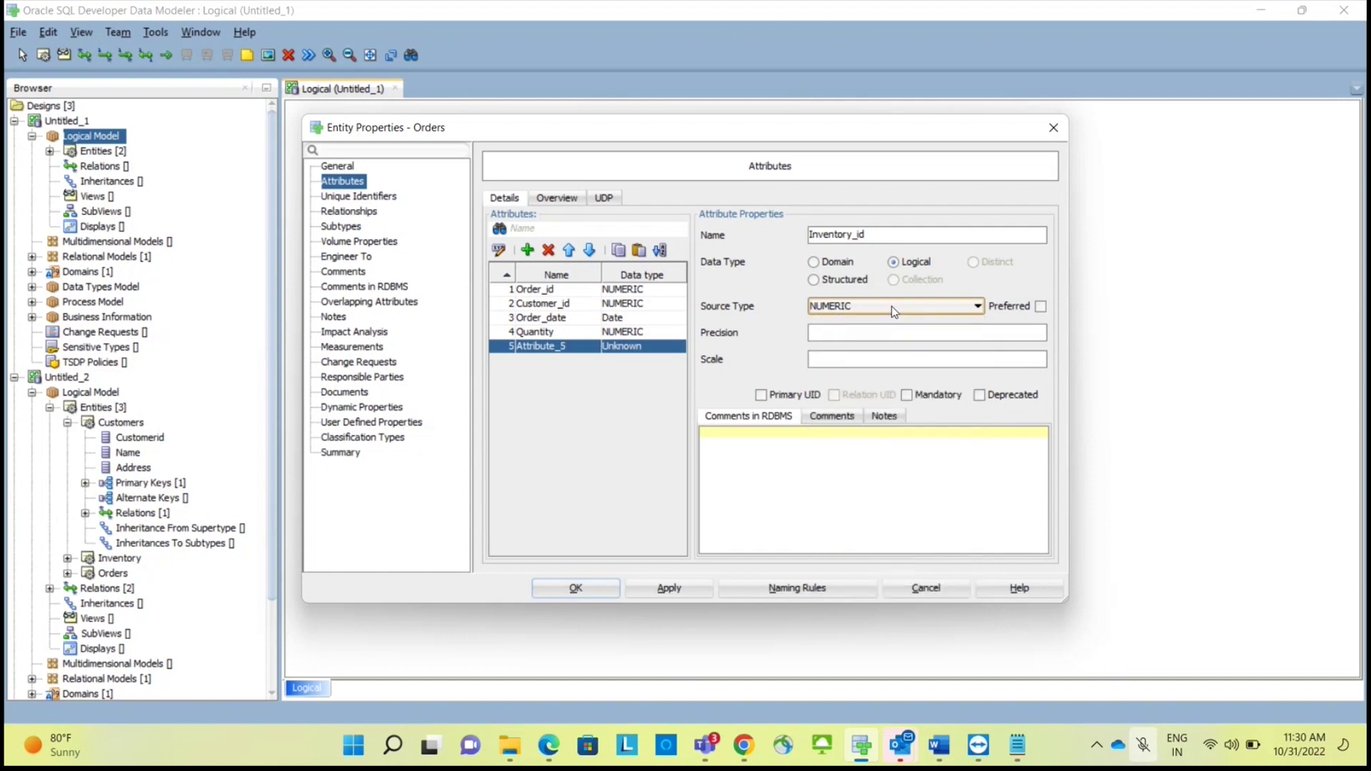
click(595, 589)
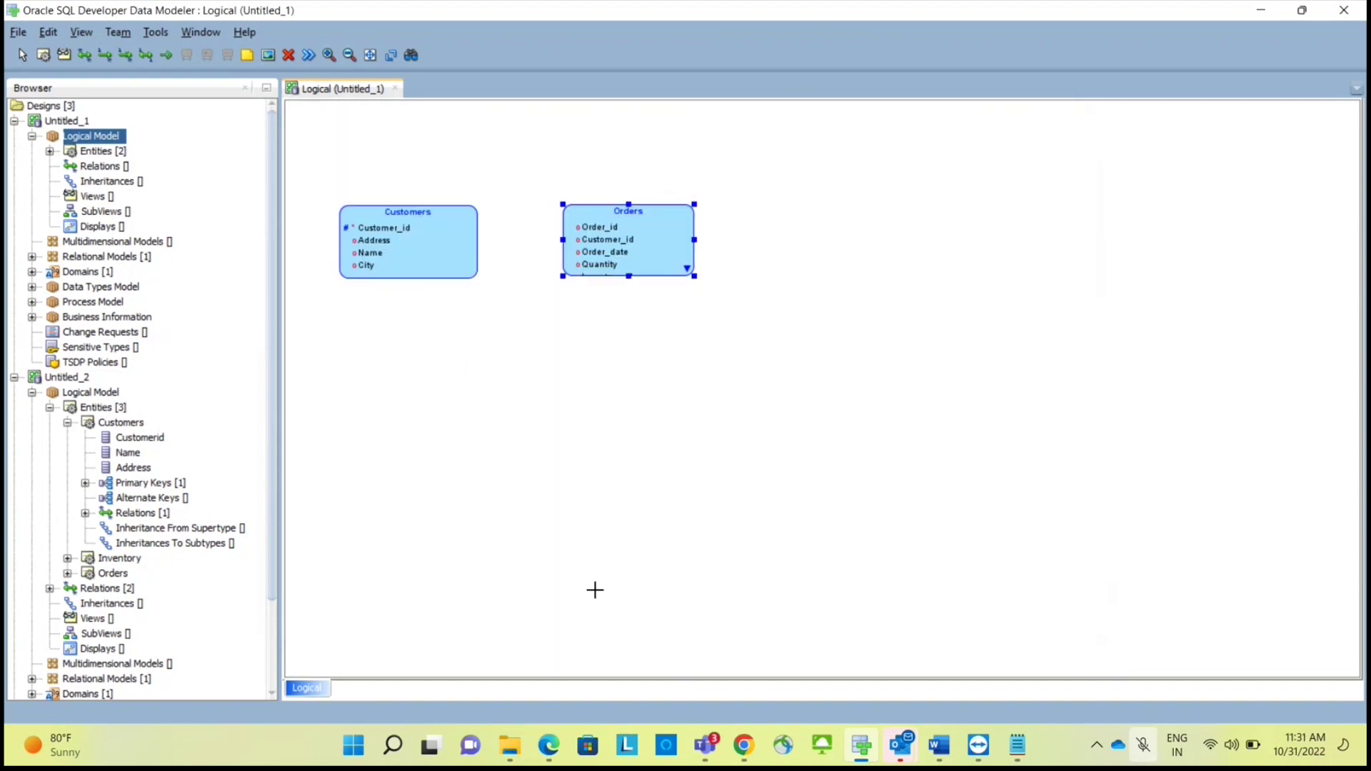
Move the Orders entity slightly, then draw a third entity beside it and name it Inventory.
mouse_move(693, 275)
mouse_down()
mouse_move(706, 299)
mouse_move(690, 276)
mouse_up()
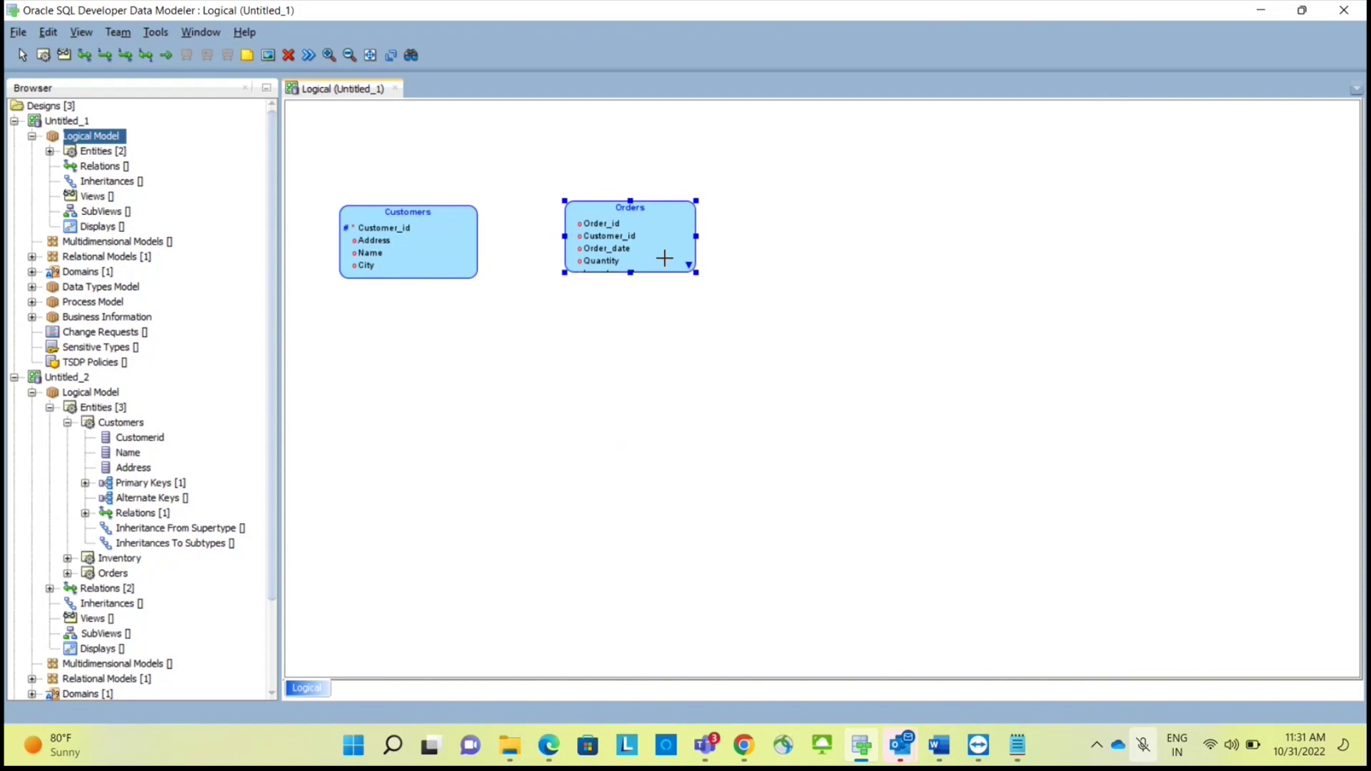
click(43, 55)
drag(798, 205, 975, 274)
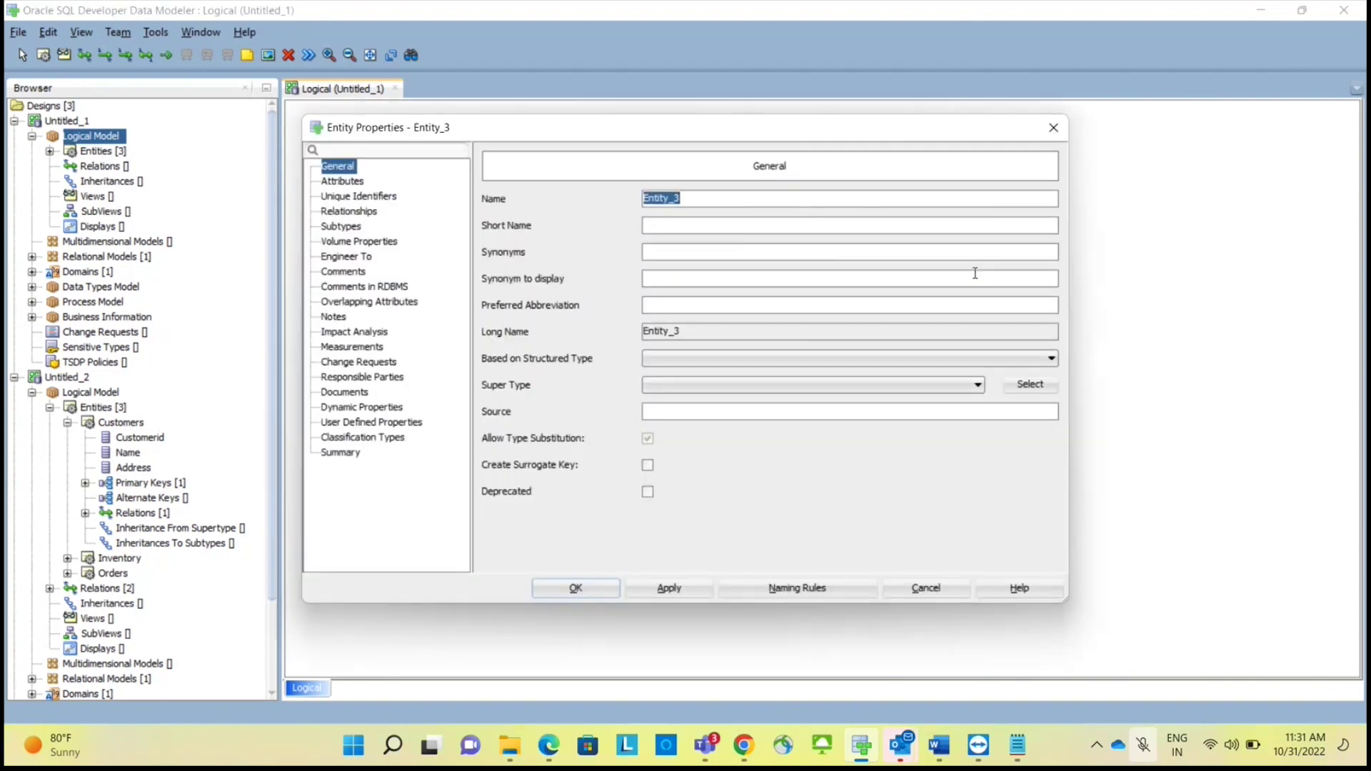
text(Inventory)
Add two attributes to the Inventory entity, named Inventory_id and Order_id.
click(352, 185)
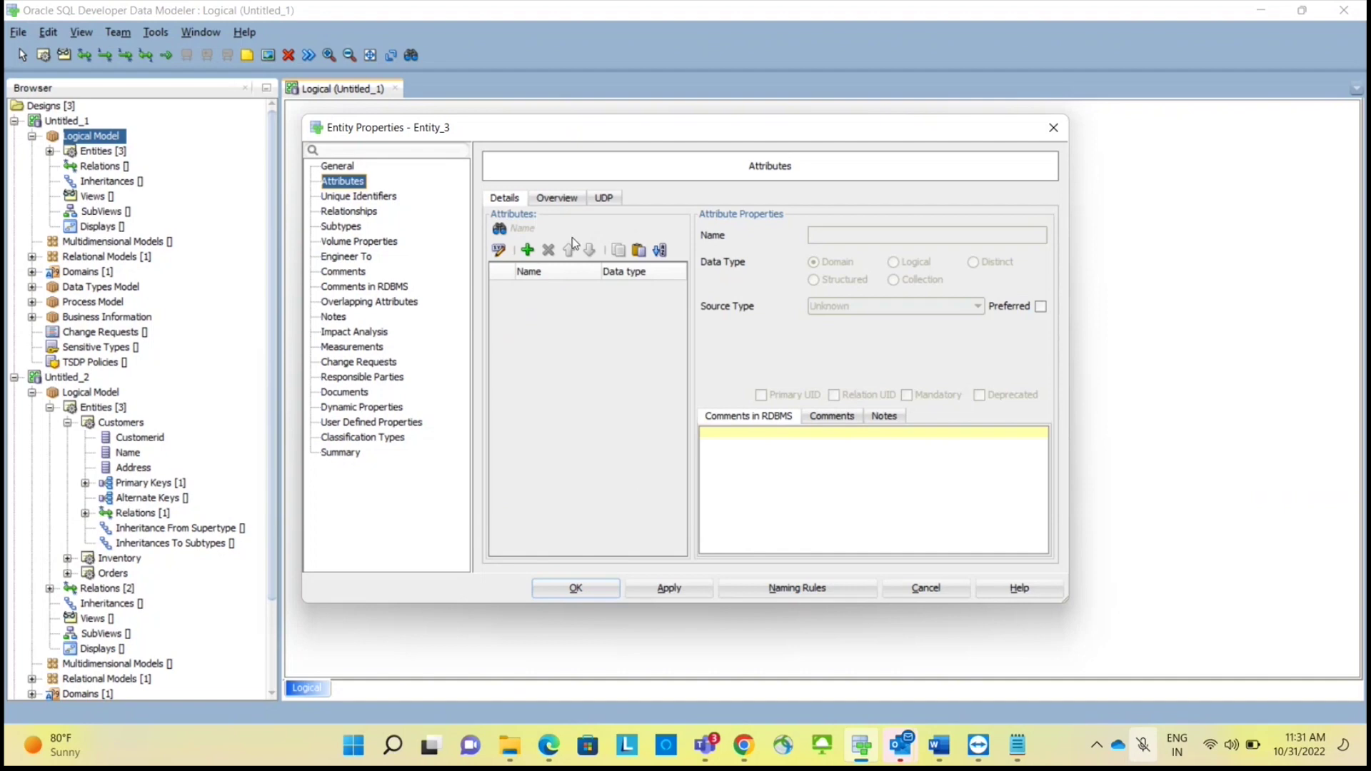
click(527, 250)
text(In)
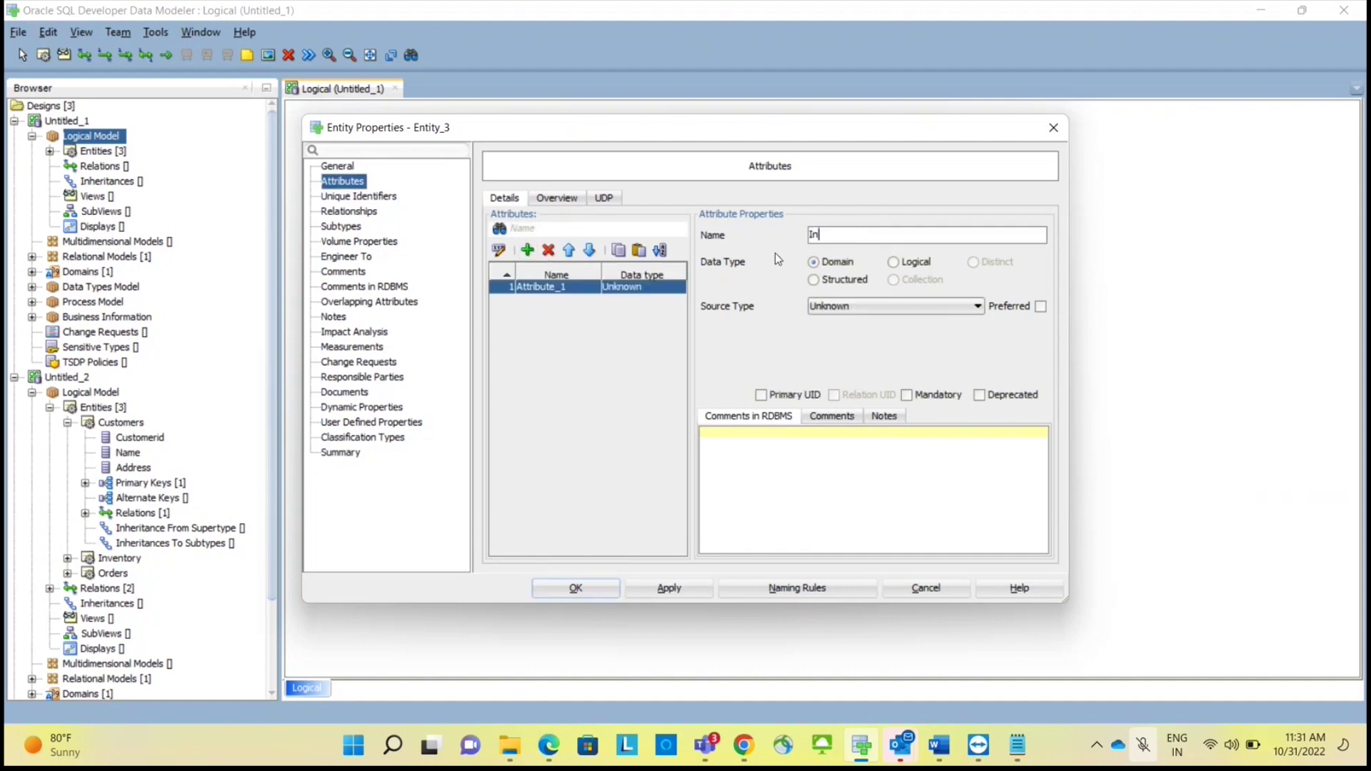
text(ventory_id)
click(527, 249)
text(Ord)
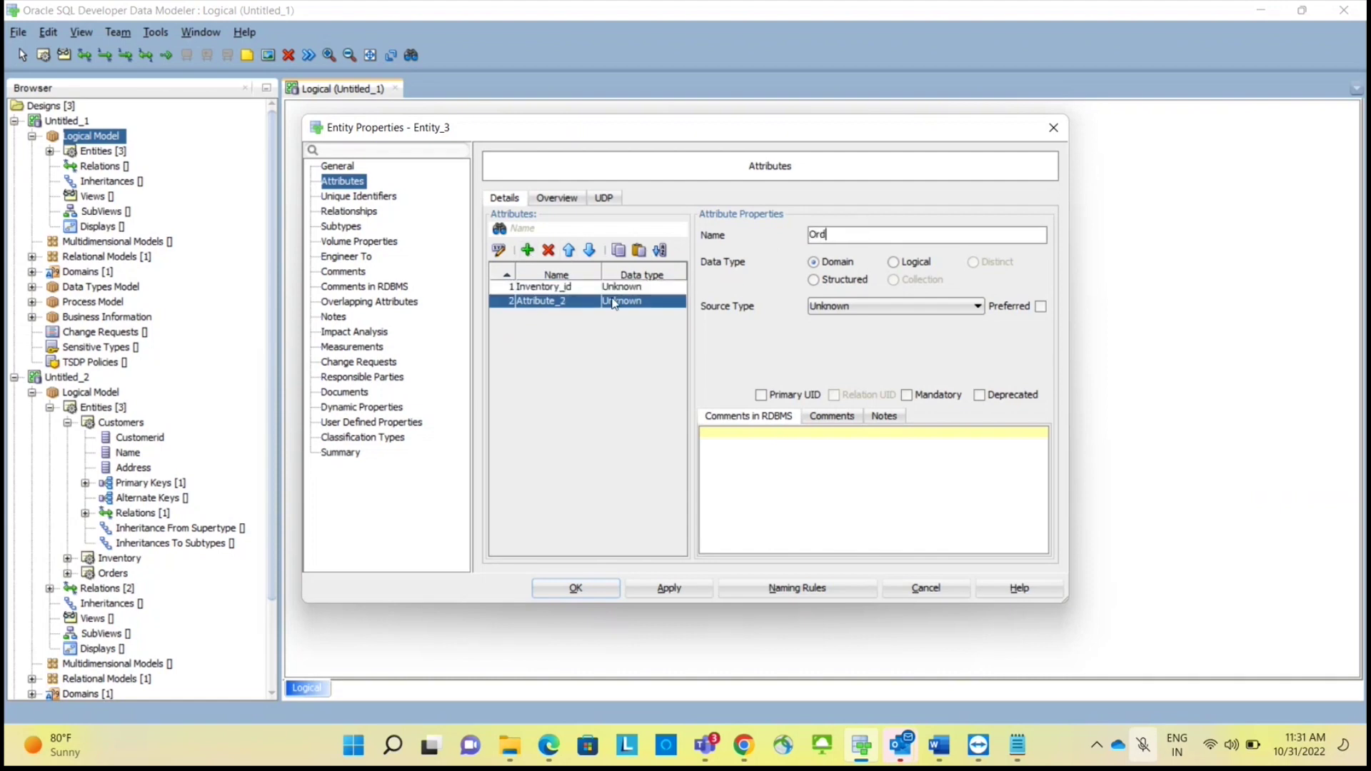
text(er_id)
Give the Inventory_id attribute of Inventory a Logical data type with source type NUMERIC.
click(609, 285)
click(897, 264)
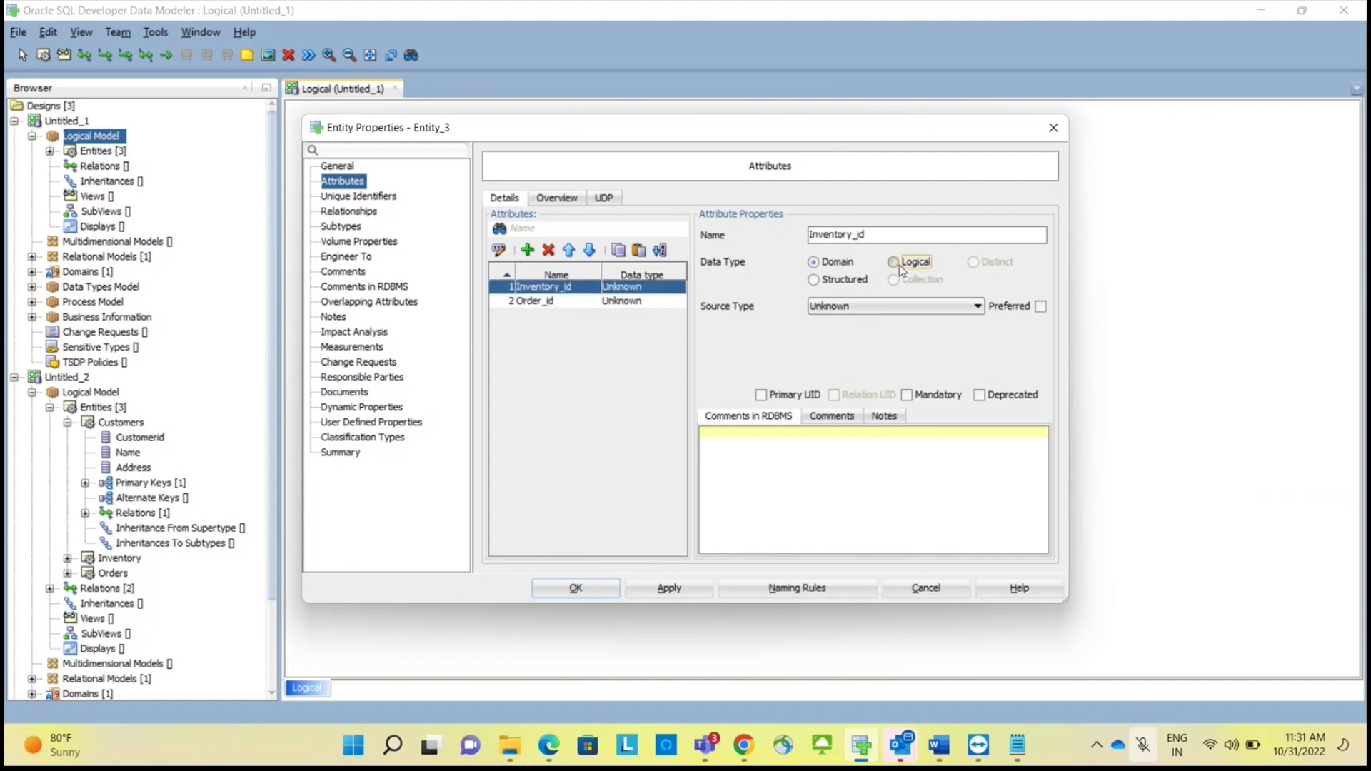
click(902, 307)
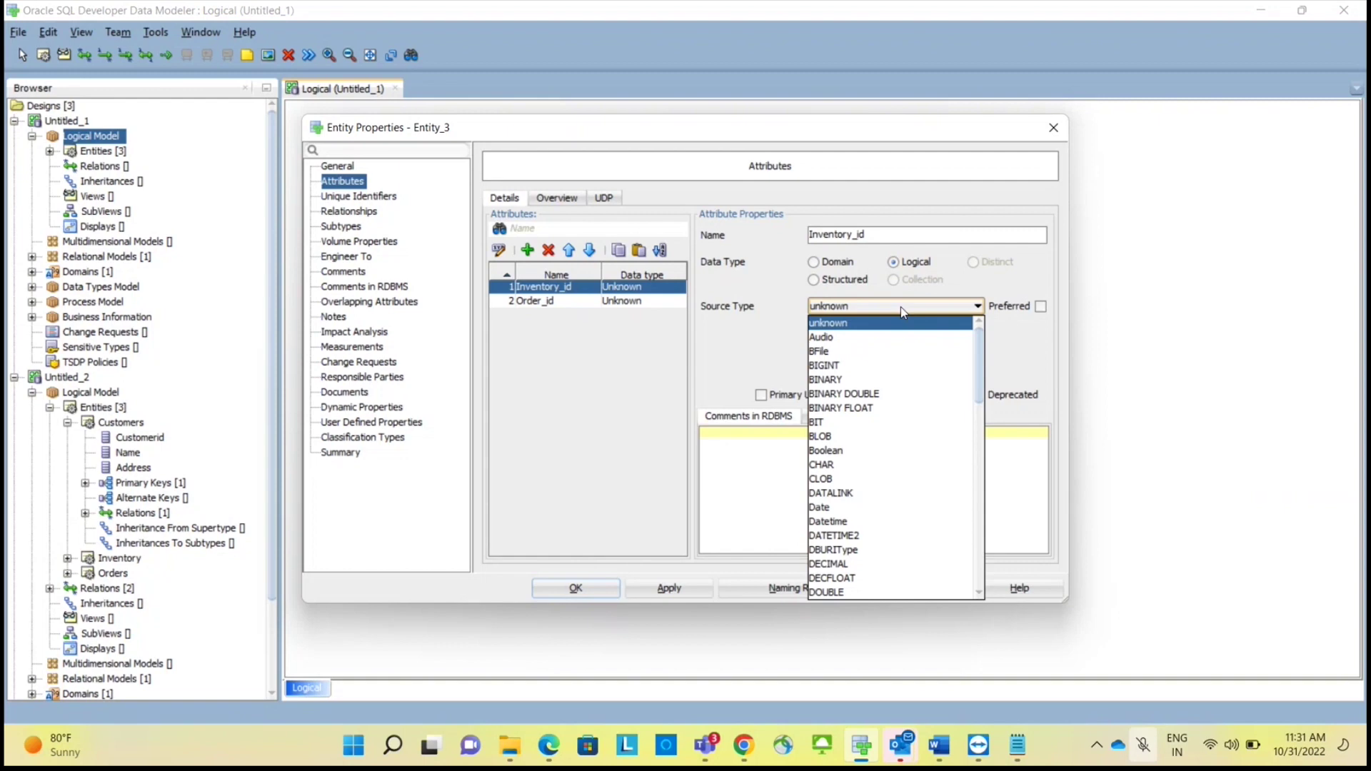
text(varchar)
key(Return)
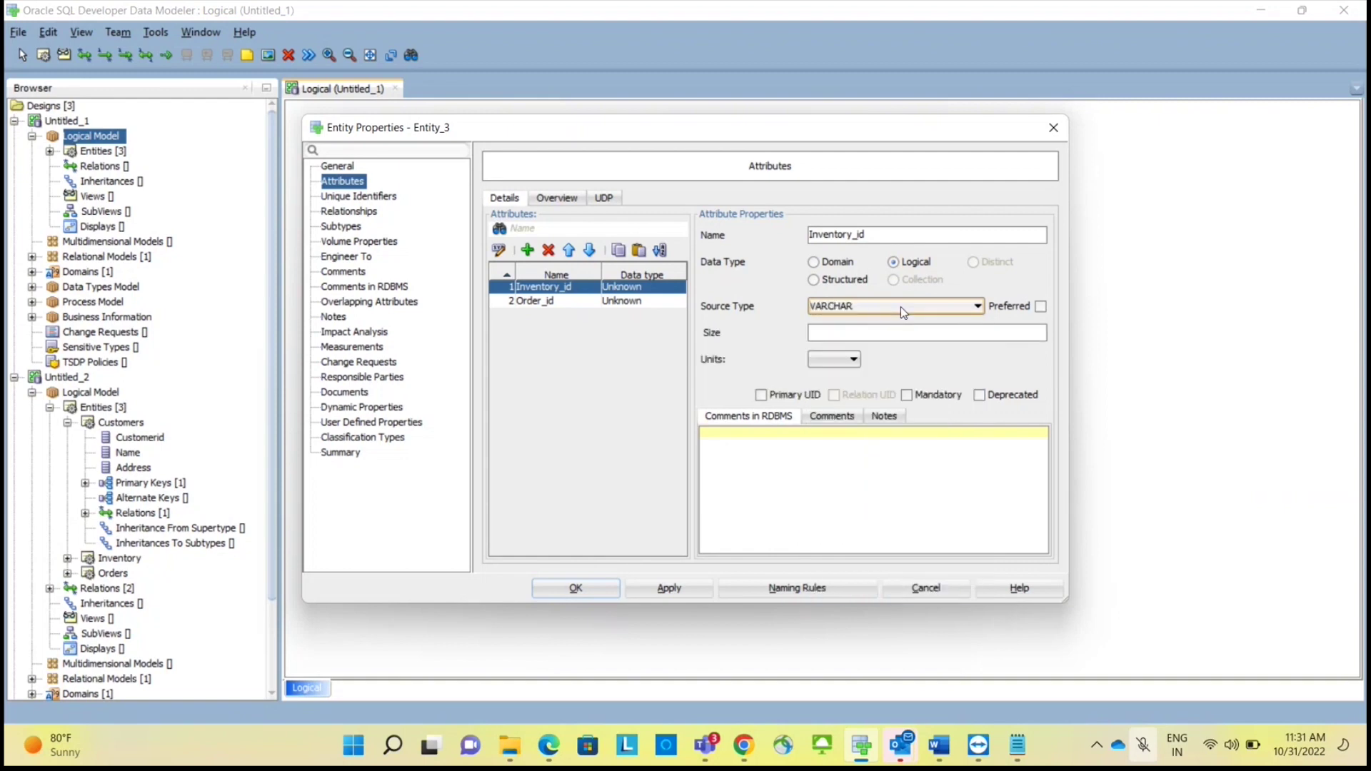
click(902, 306)
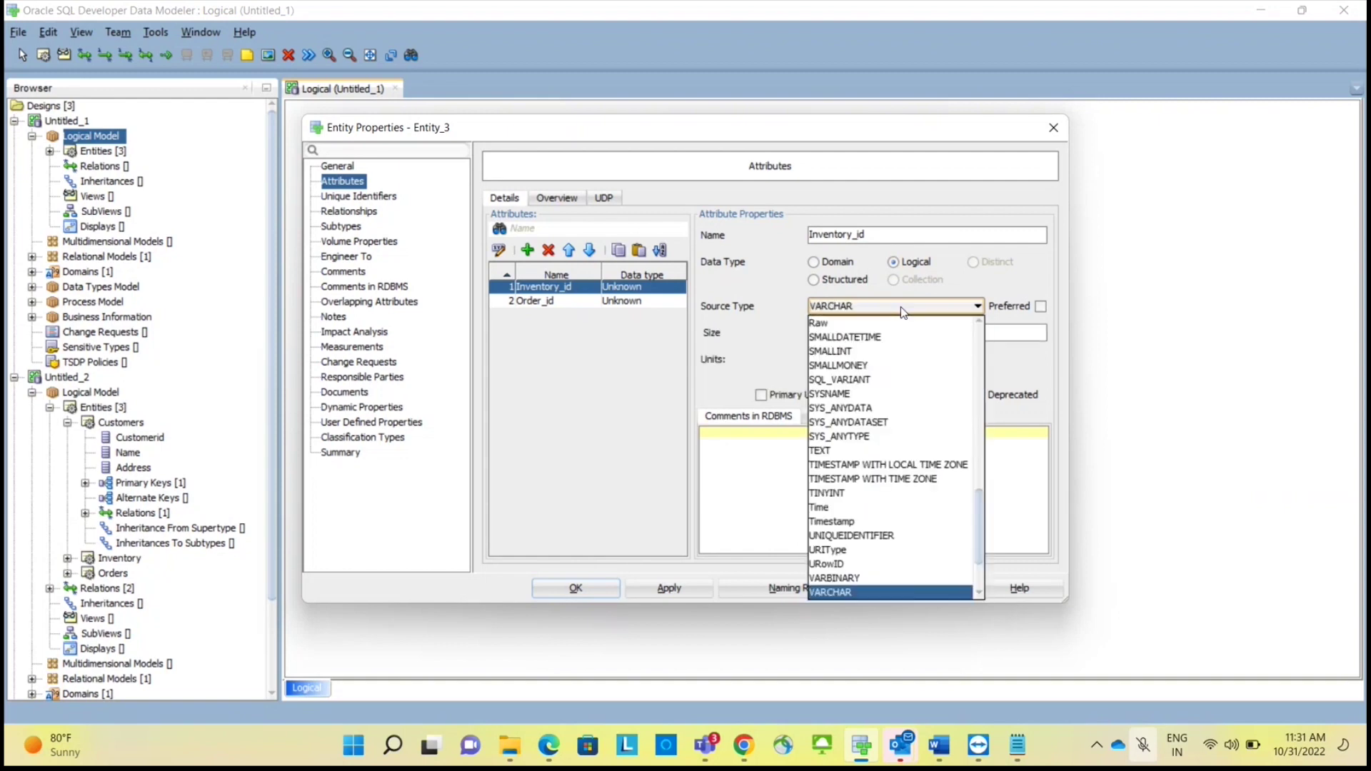
text(numeric)
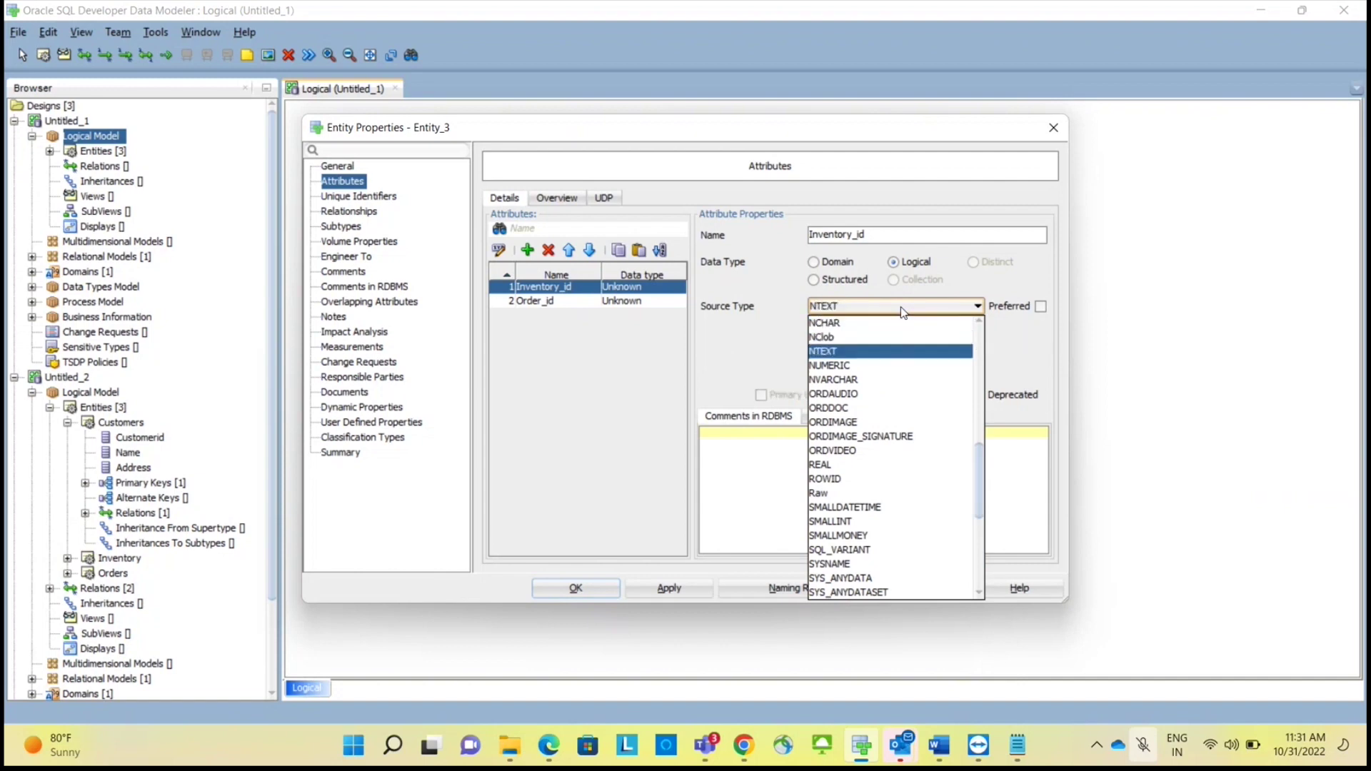
key(Return)
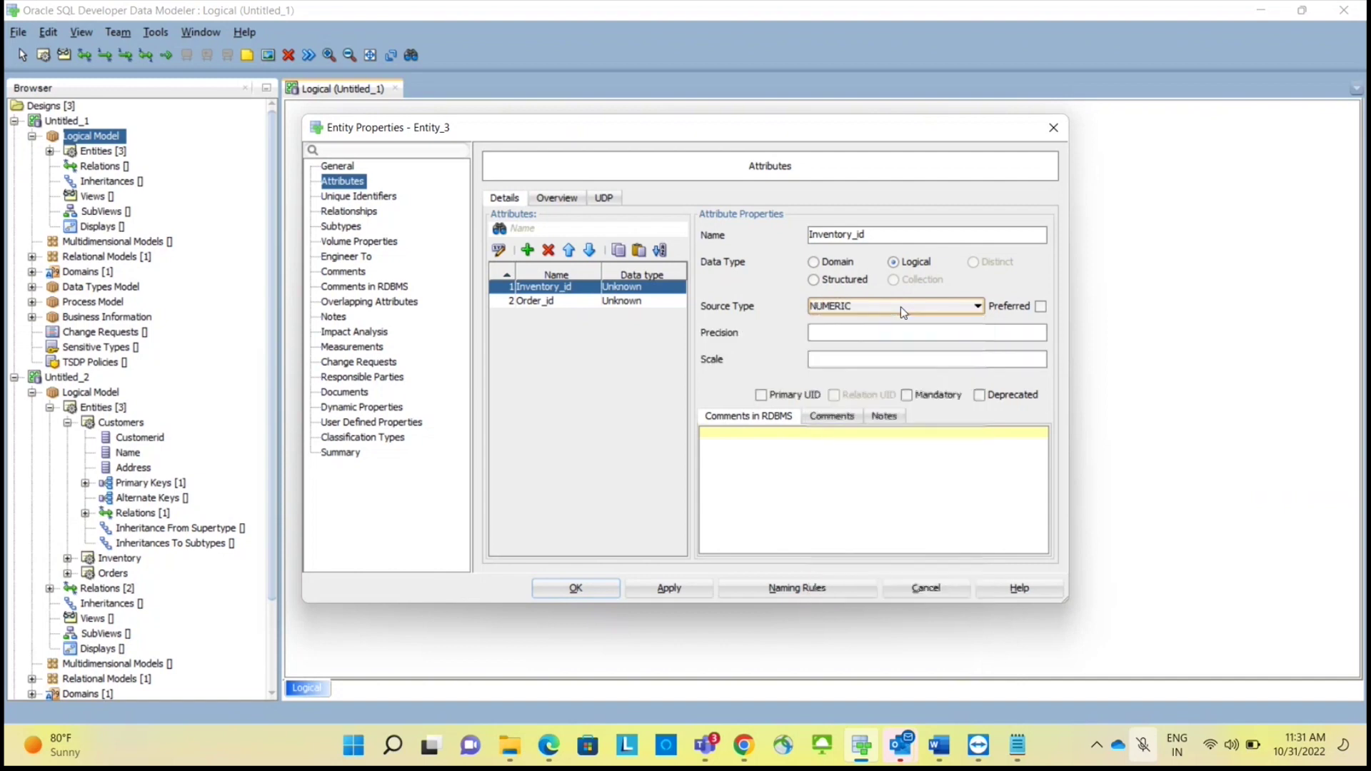
Give Inventory's Order_id attribute a Logical data type with source type NUMERIC and save the entity.
click(608, 302)
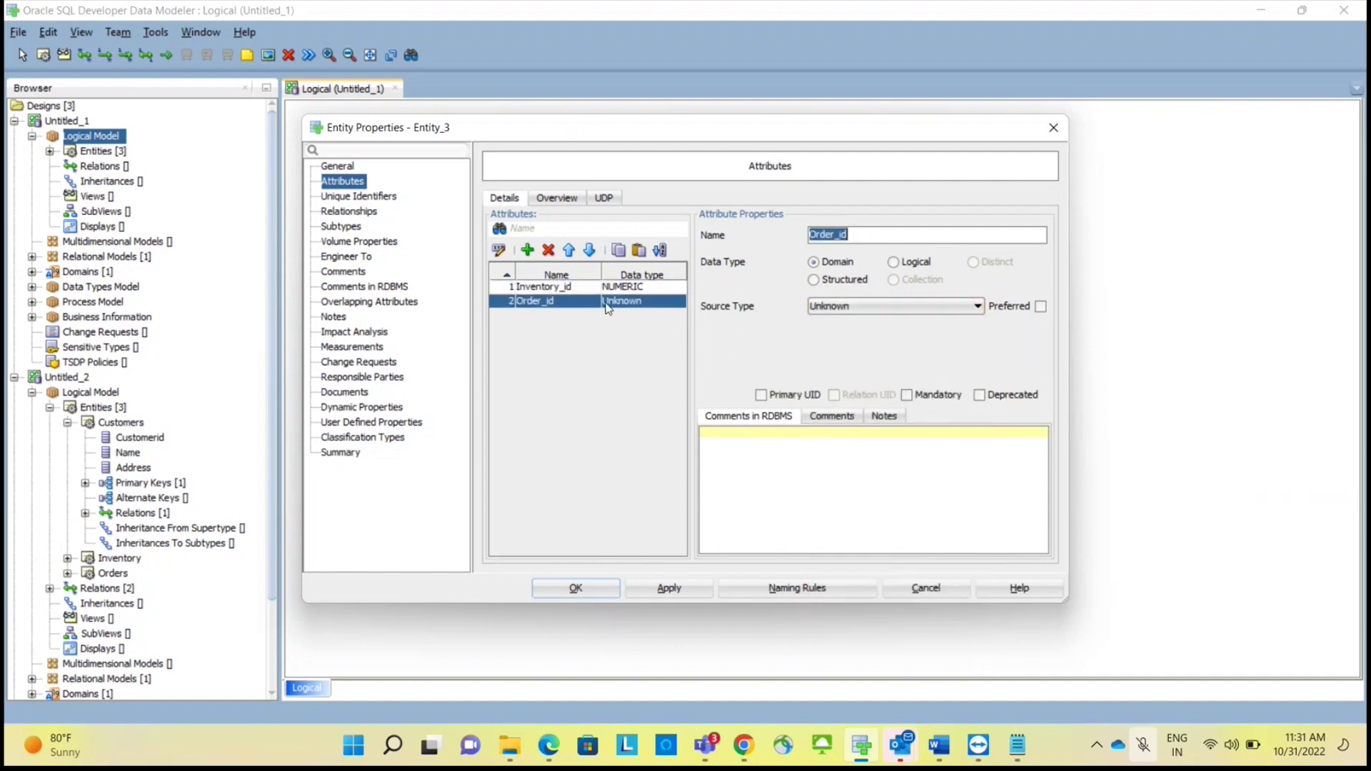
click(893, 264)
click(900, 307)
key(Down)
key(Down)
key(Down)
key(Down)
key(Down)
key(Down)
key(Down)
key(Down)
key(Down)
key(Down)
key(Down)
key(Down)
key(Down)
key(Down)
key(Down)
key(Down)
key(Down)
key(Down)
key(Down)
key(Down)
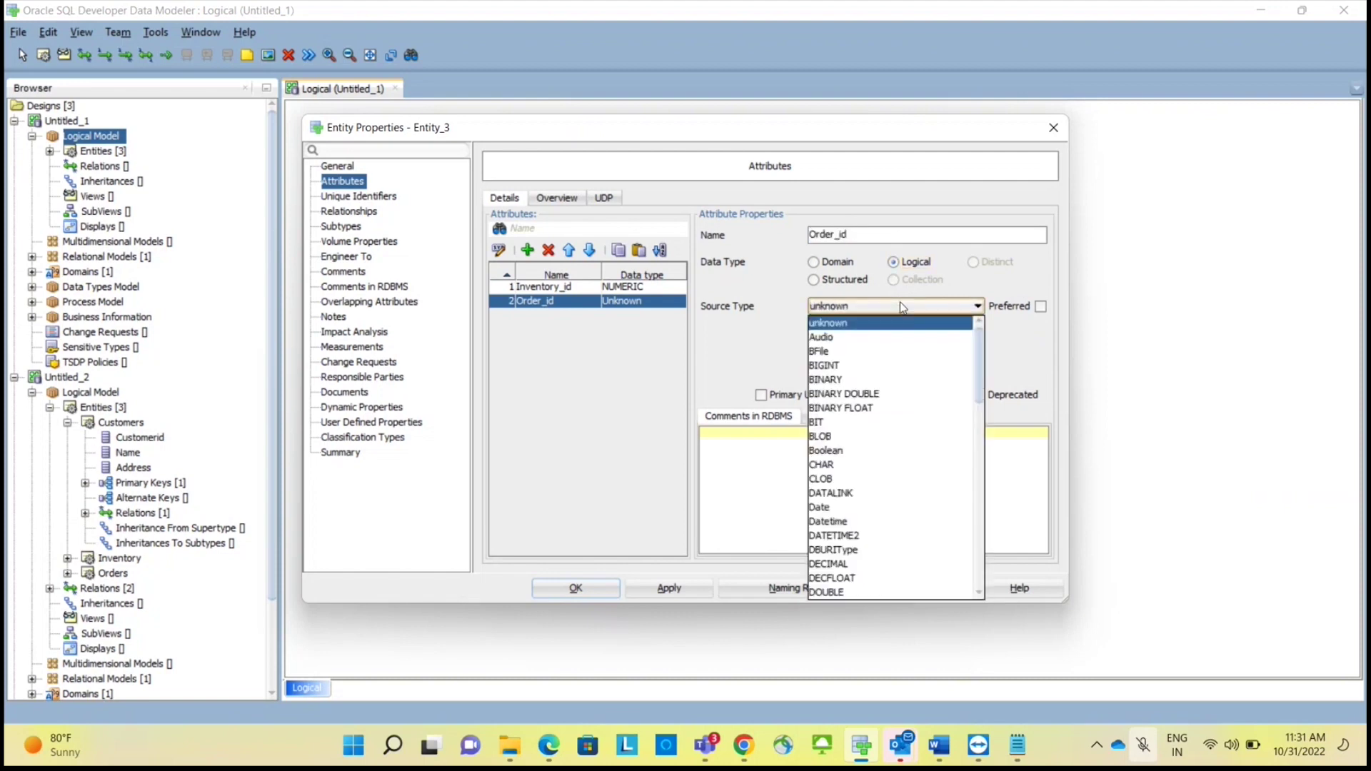
key(Down)
key(Down)
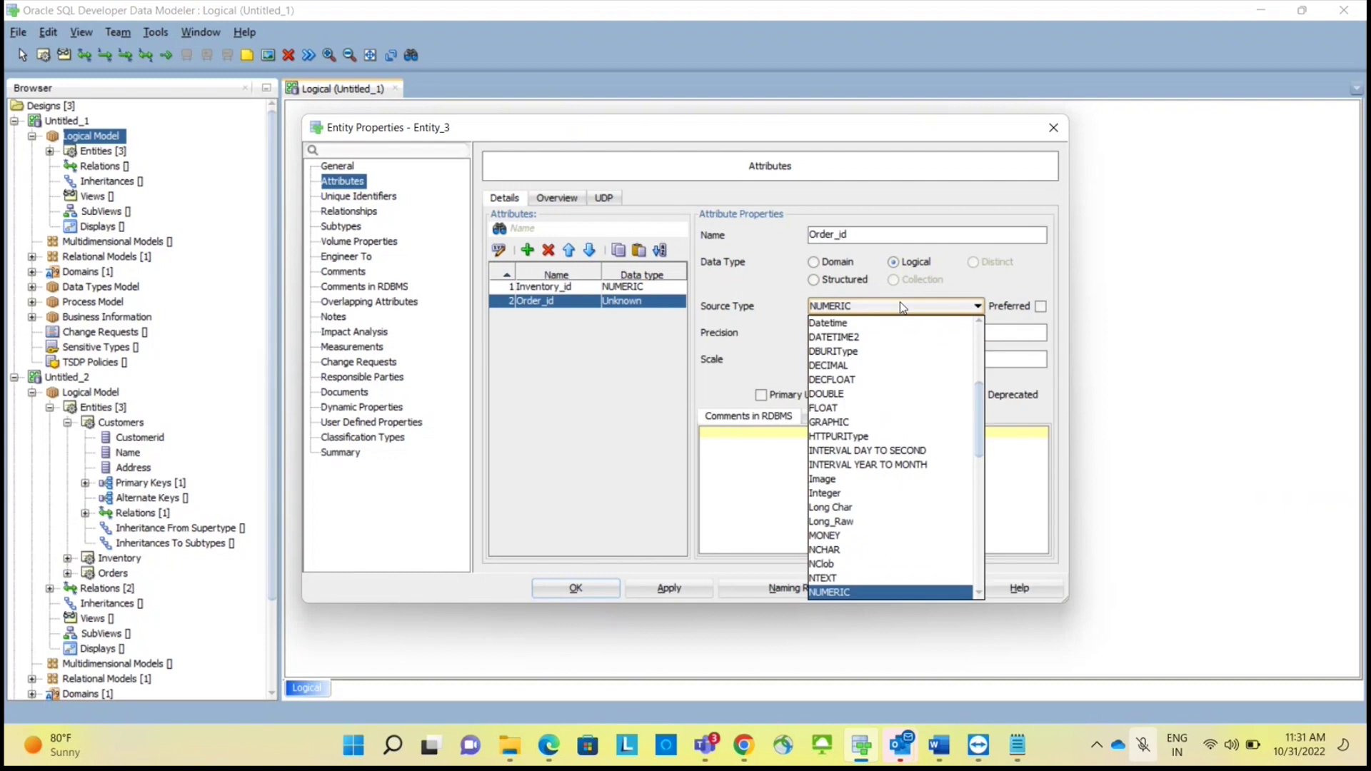
key(Up)
key(Return)
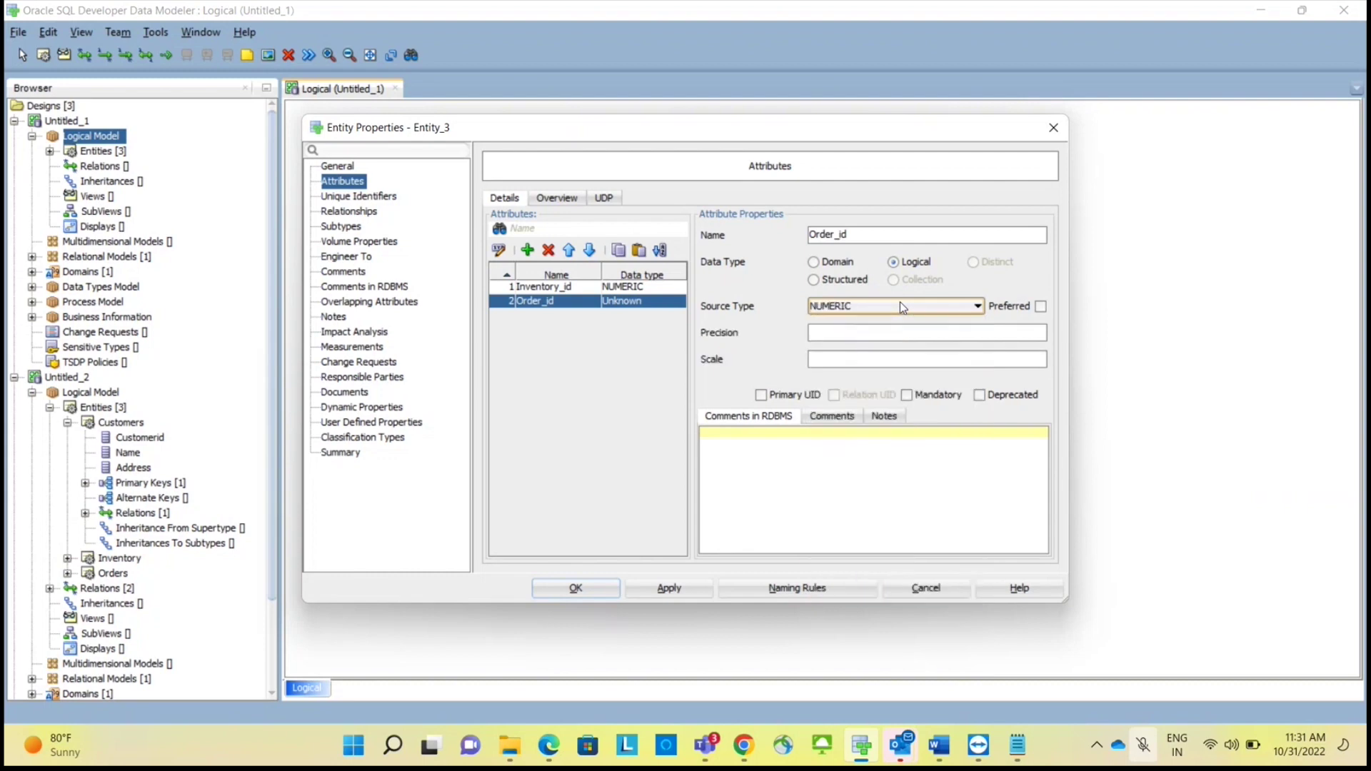
click(589, 580)
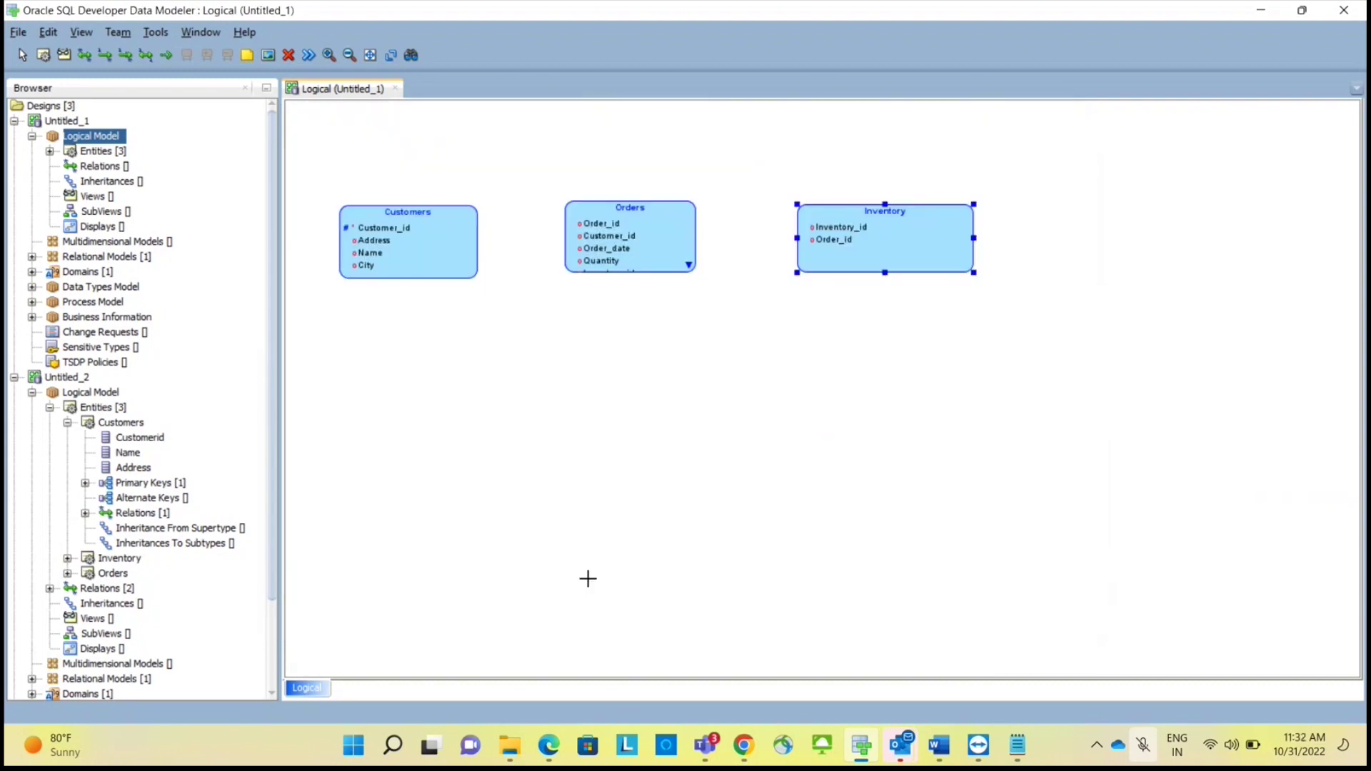
Check the Inventory columns in the Word data modelling document, then add a third Inventory attribute named Avillability with Logical data type VARCHAR.
click(940, 758)
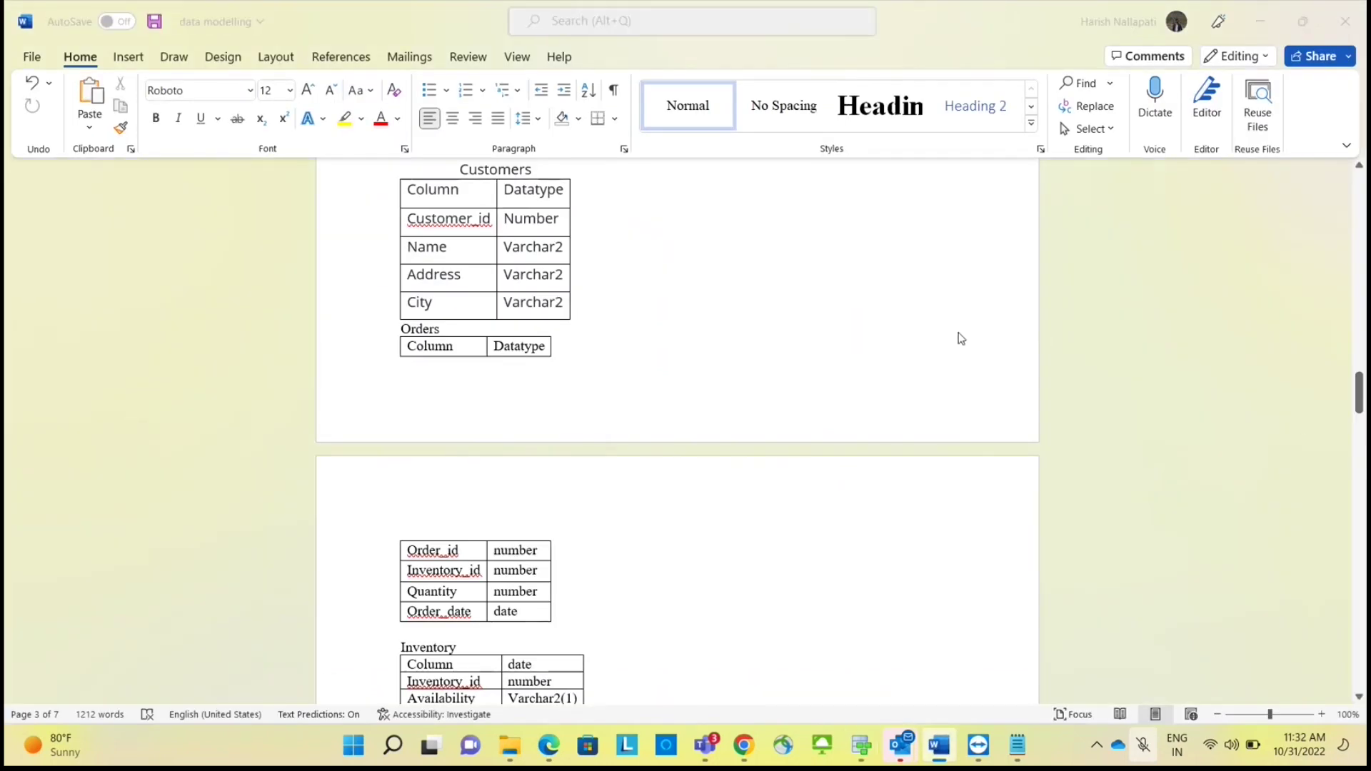
key(alt+Tab)
double_click(819, 252)
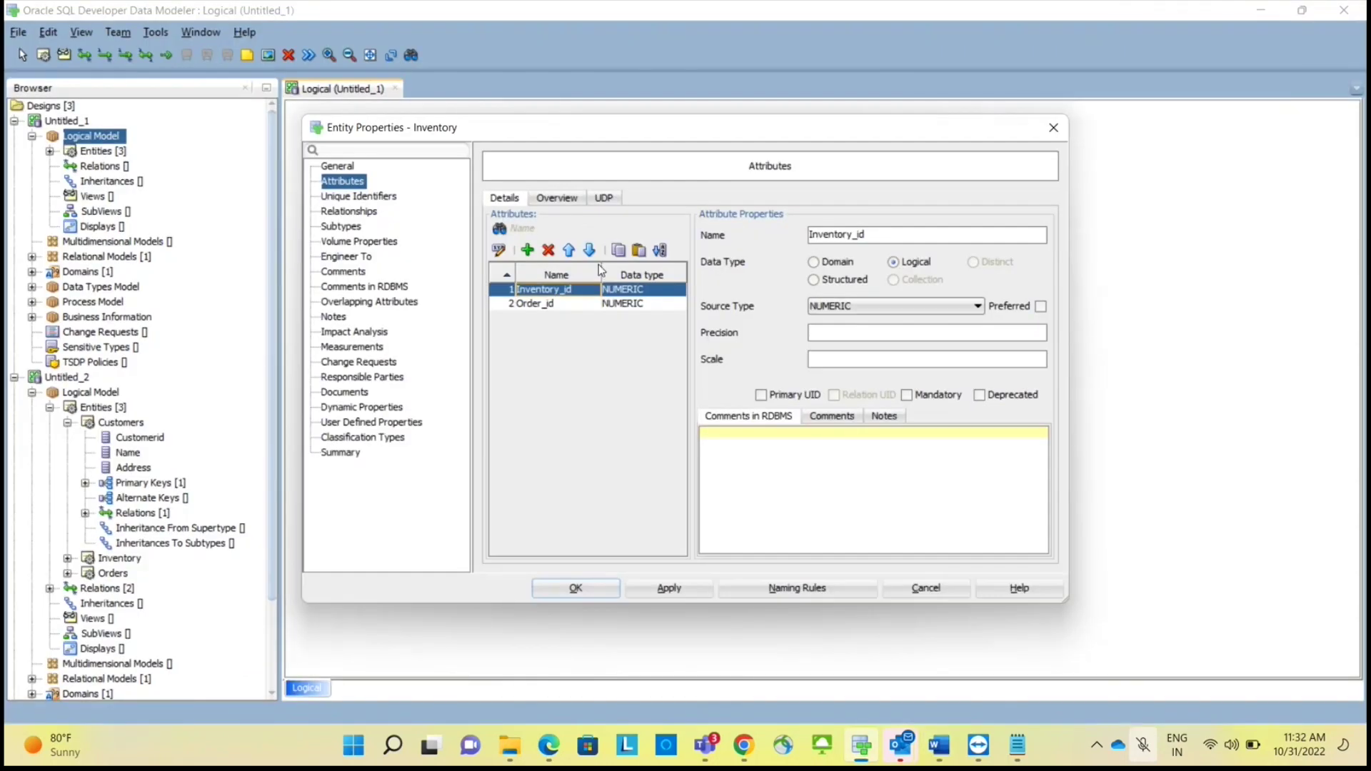
click(527, 249)
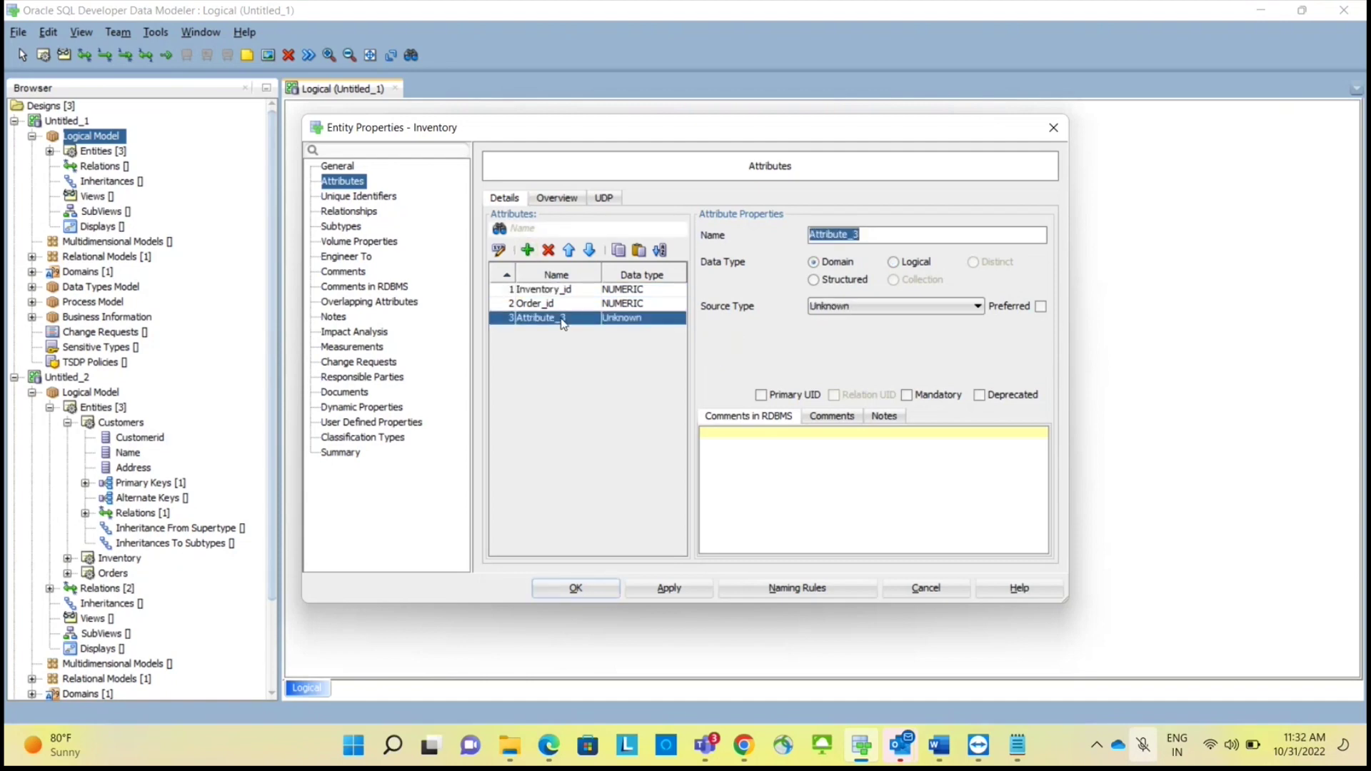
text(Avila)
key(BackSpace)
text(lability)
click(897, 264)
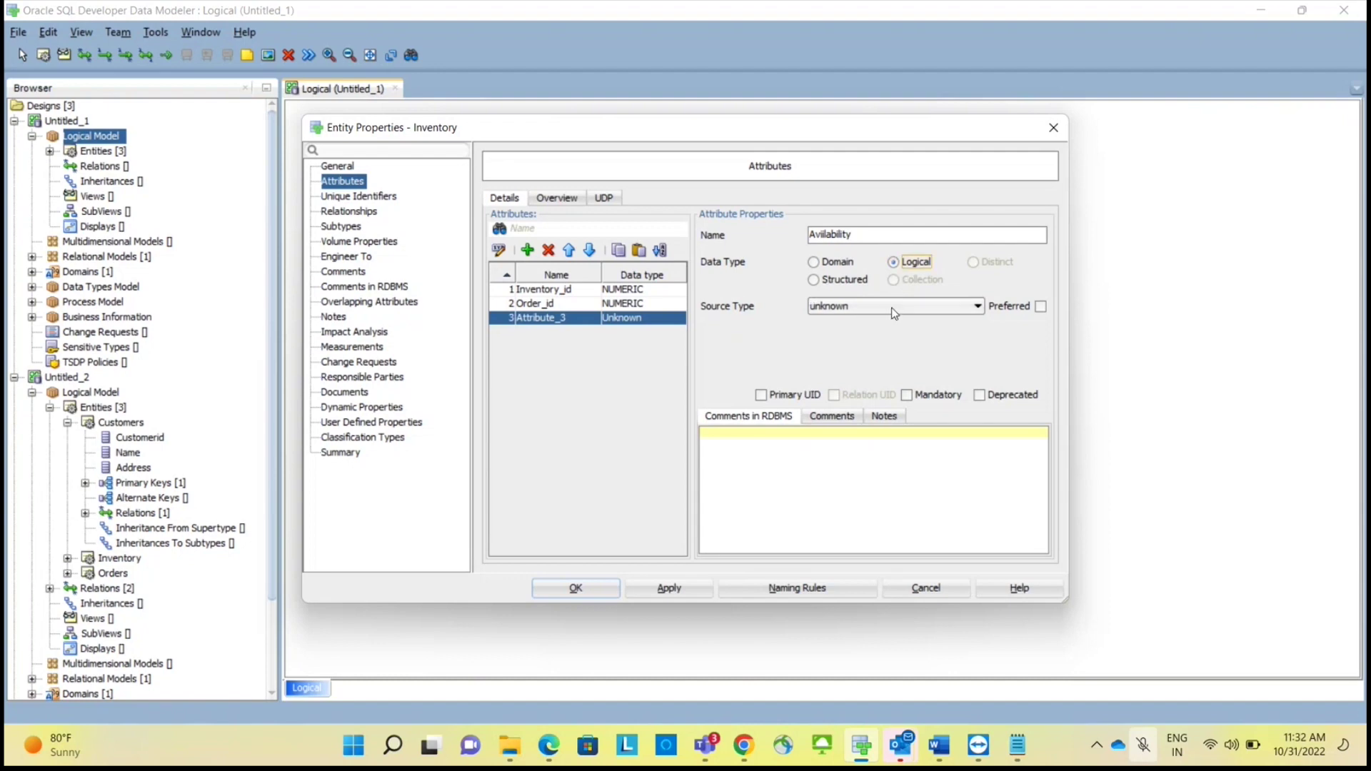
click(895, 307)
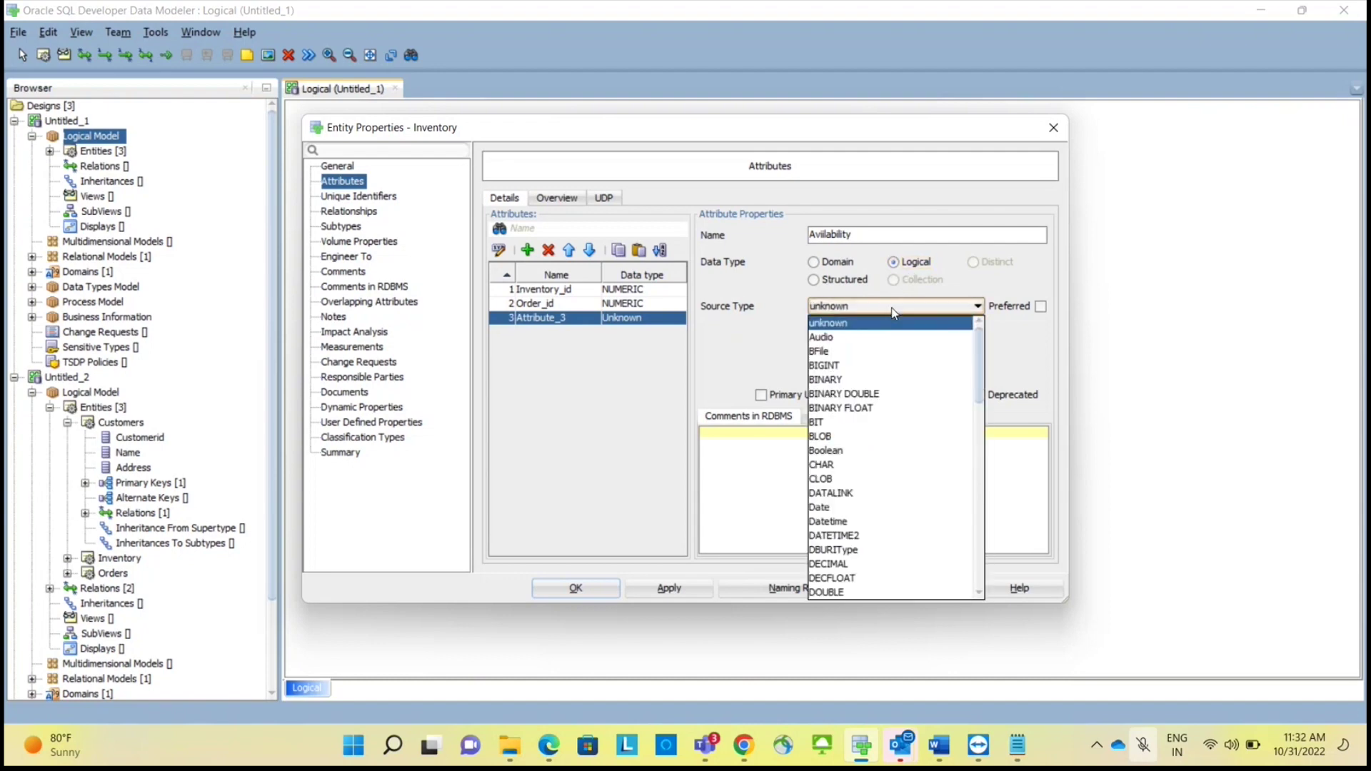
text(varchar)
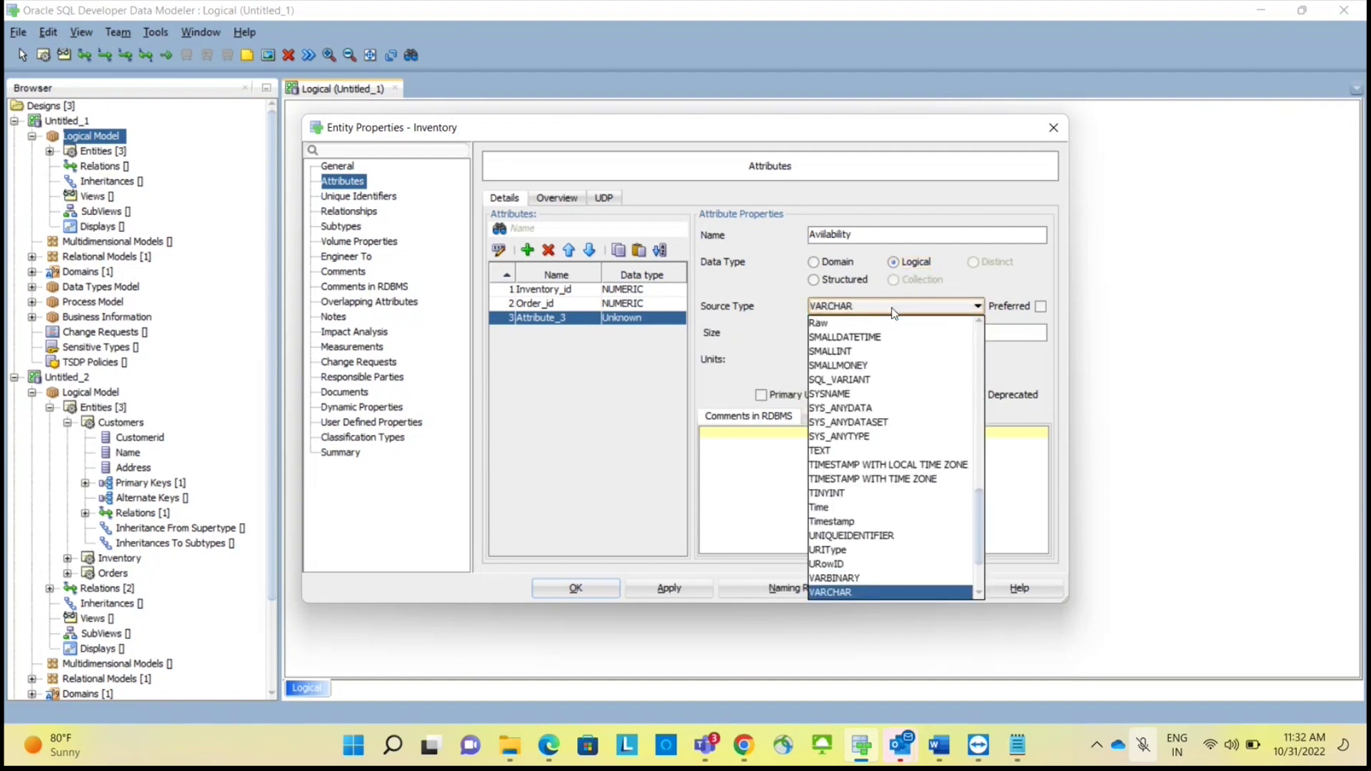
key(Return)
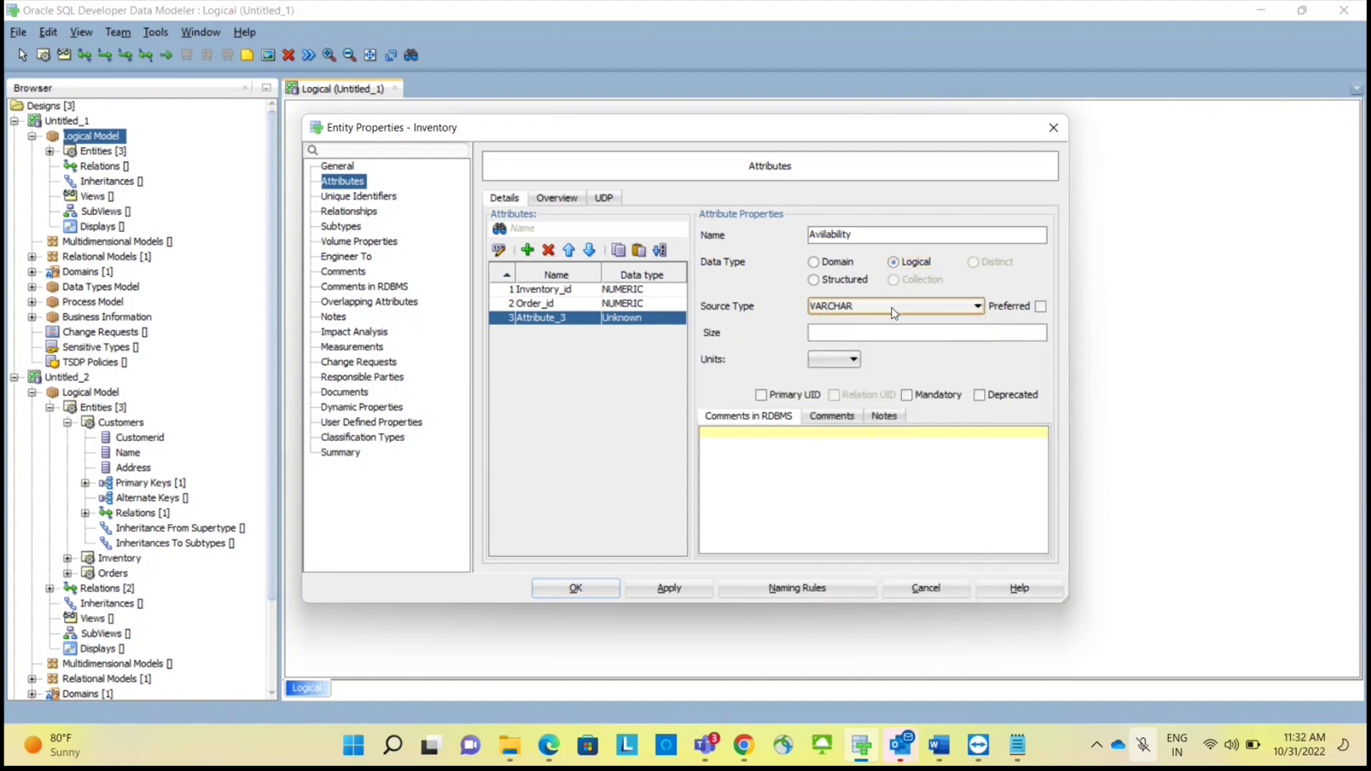
click(590, 585)
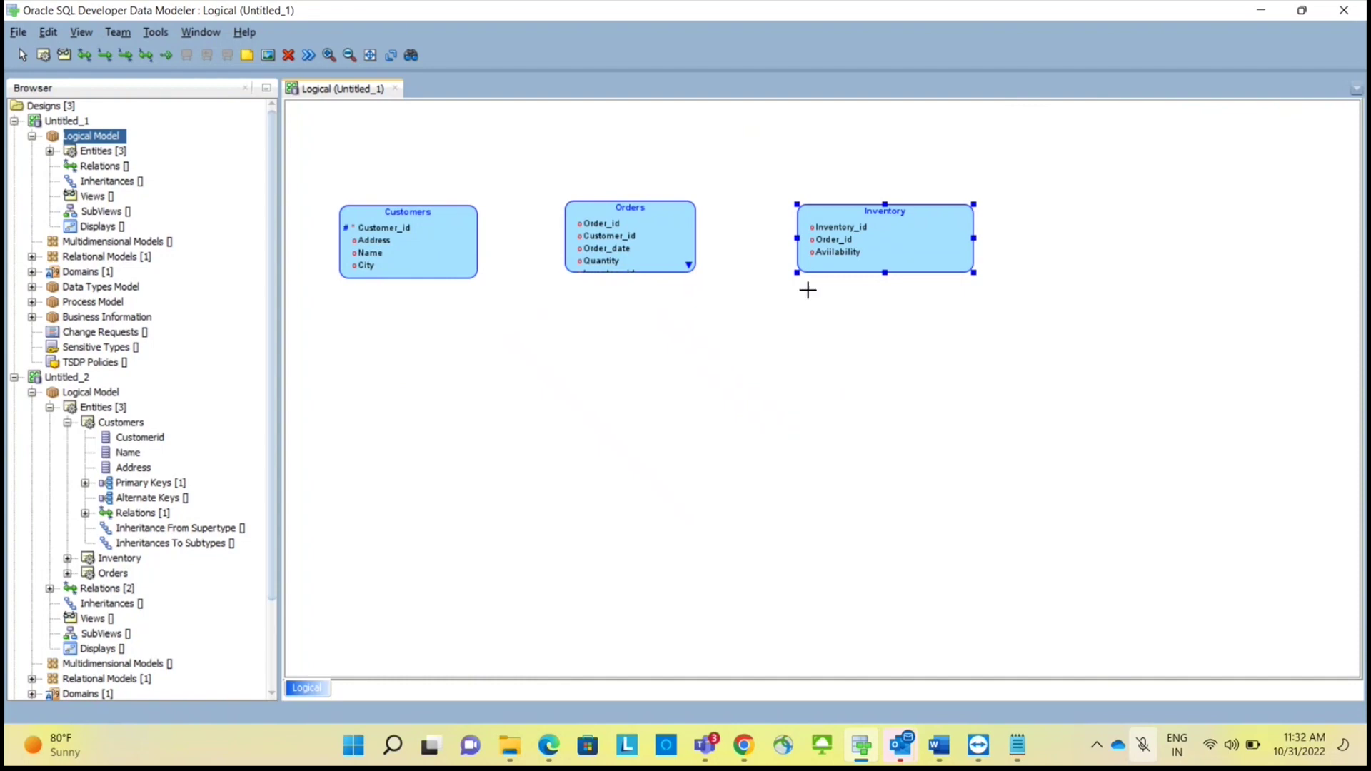
Add a unique identifier to the Orders entity made up of the Order_id and Customer_id attributes, and save the entity.
double_click(647, 239)
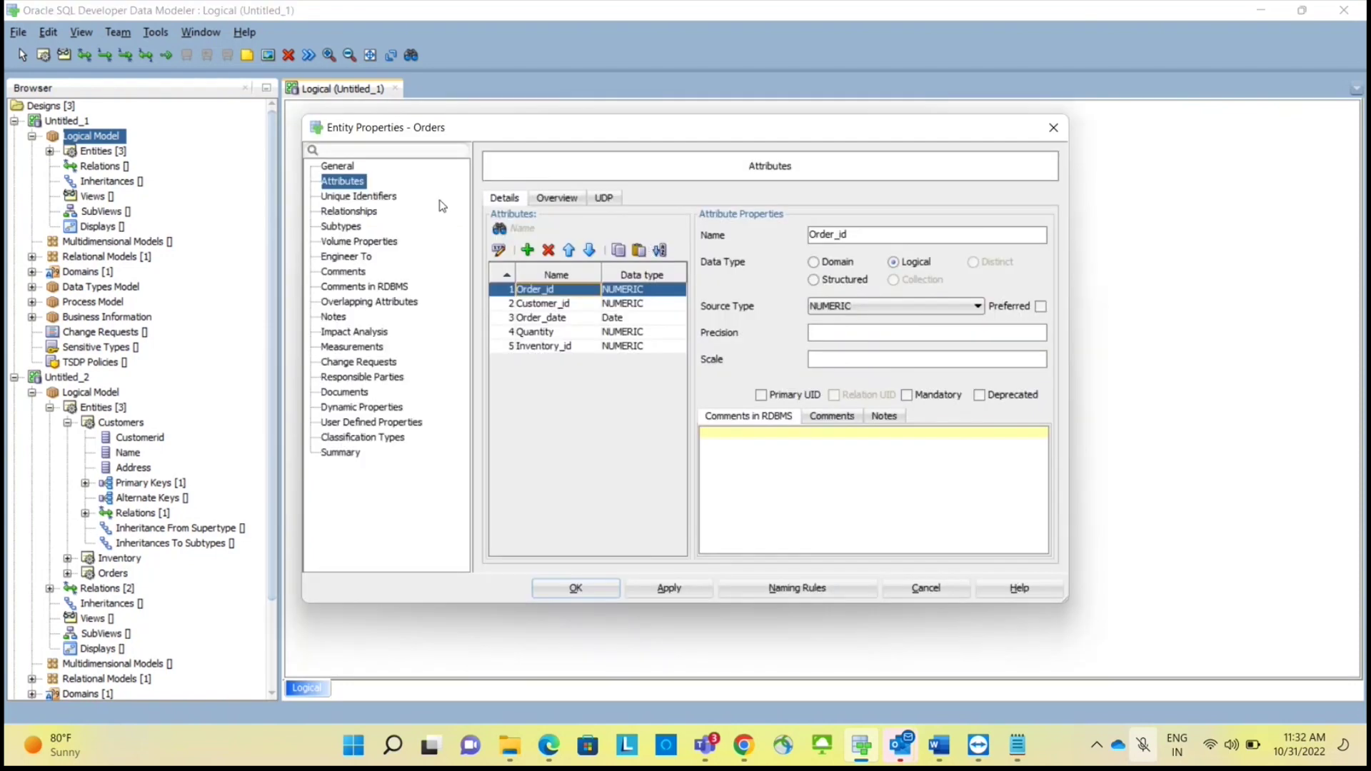
click(395, 199)
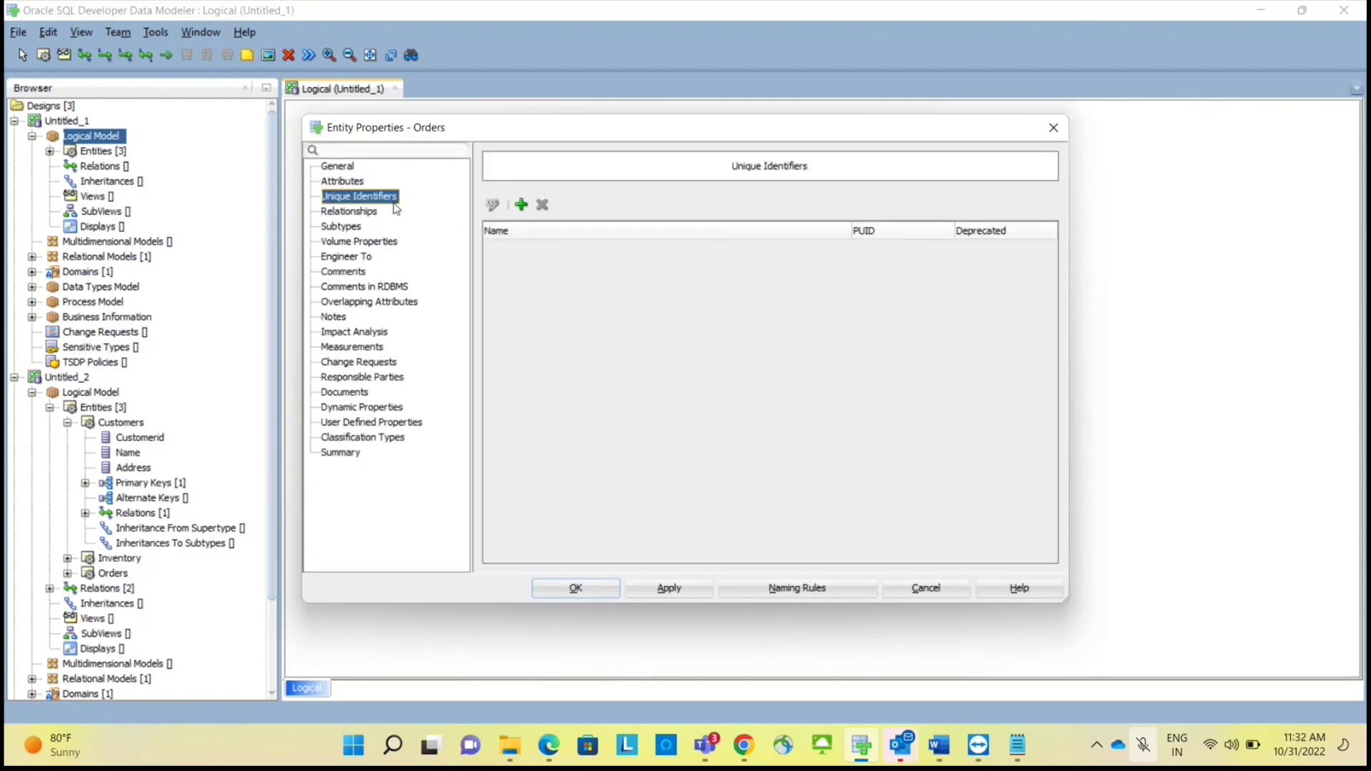
click(521, 205)
double_click(627, 246)
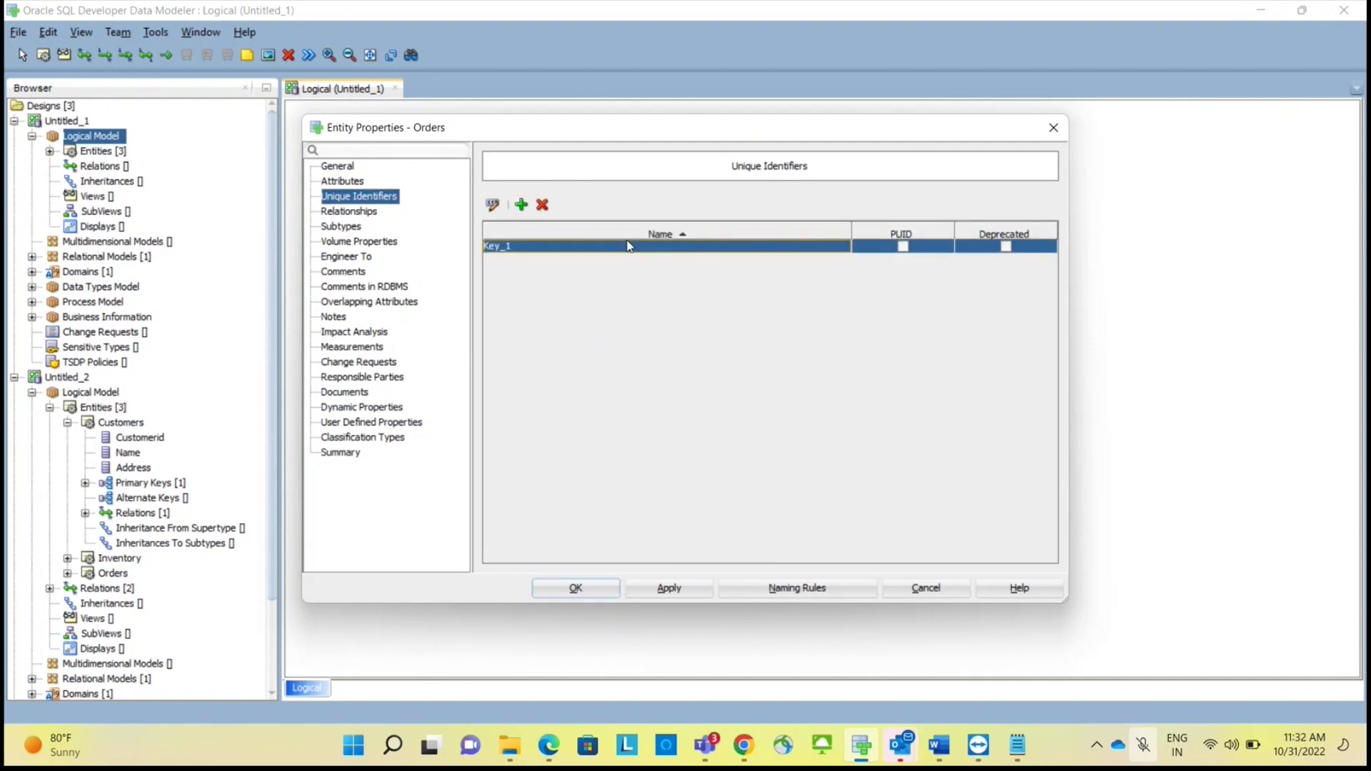
click(500, 227)
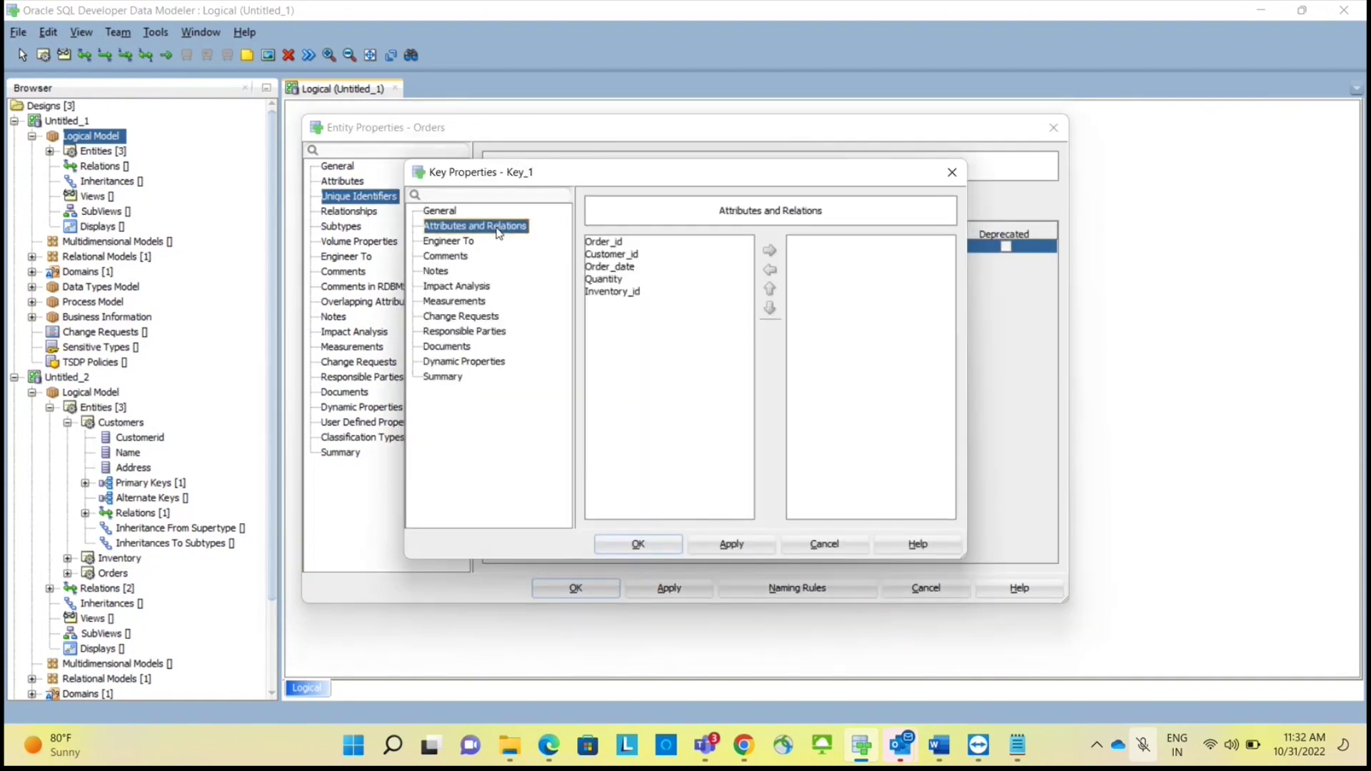
click(625, 242)
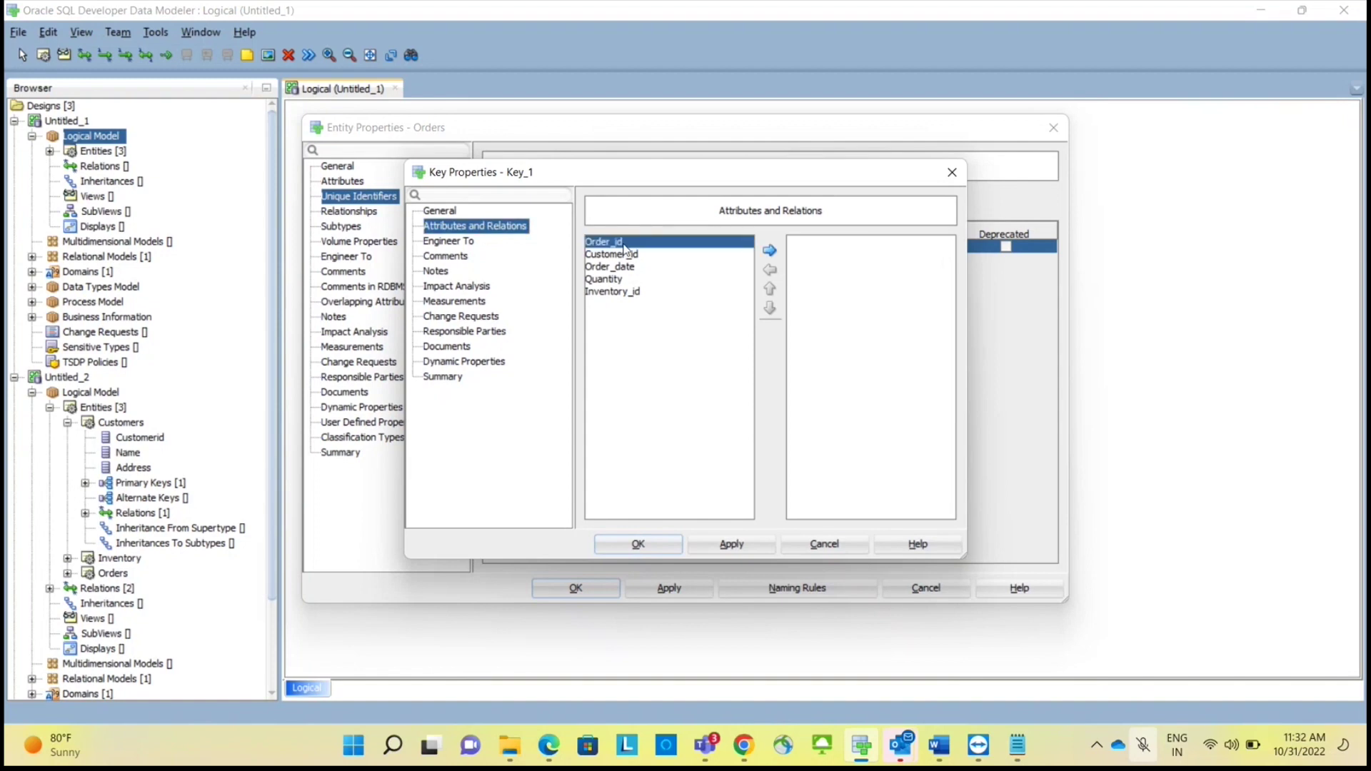
click(770, 250)
click(620, 244)
click(770, 250)
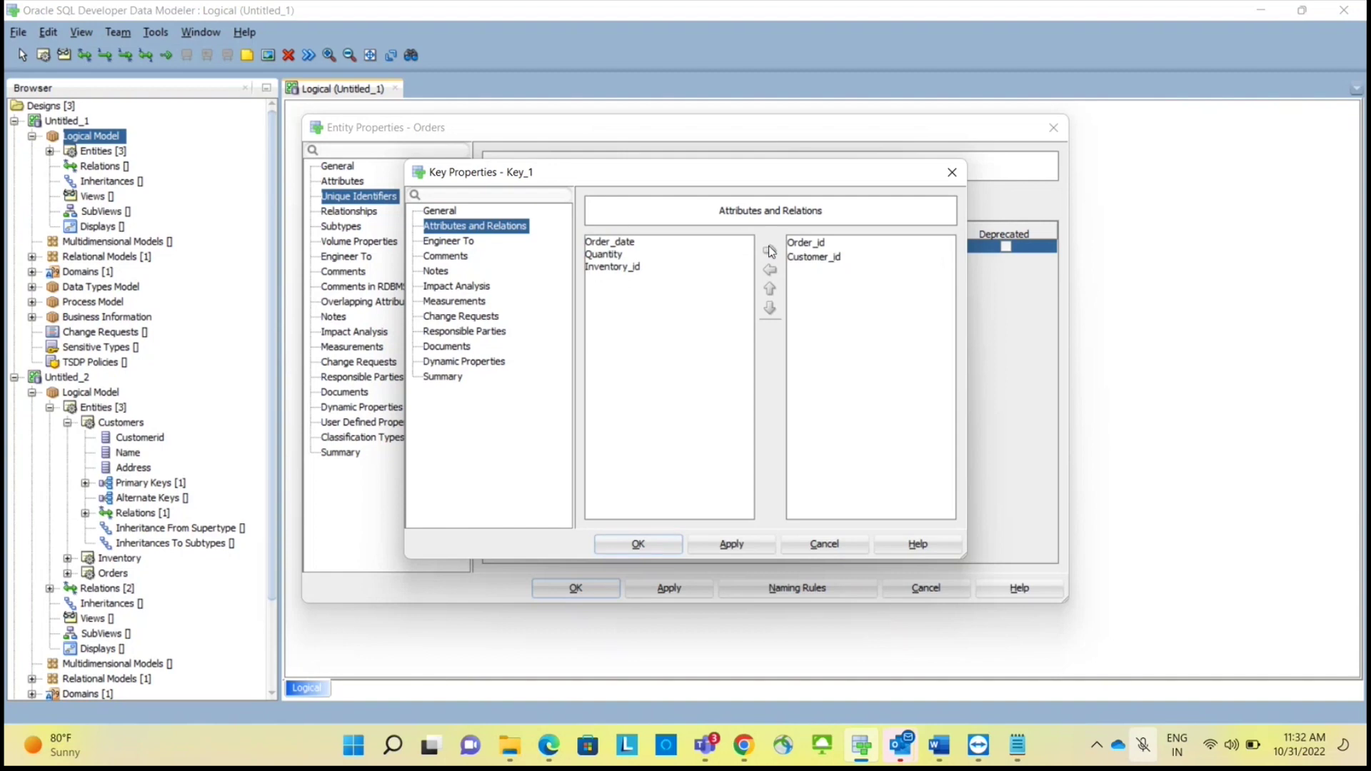
click(639, 545)
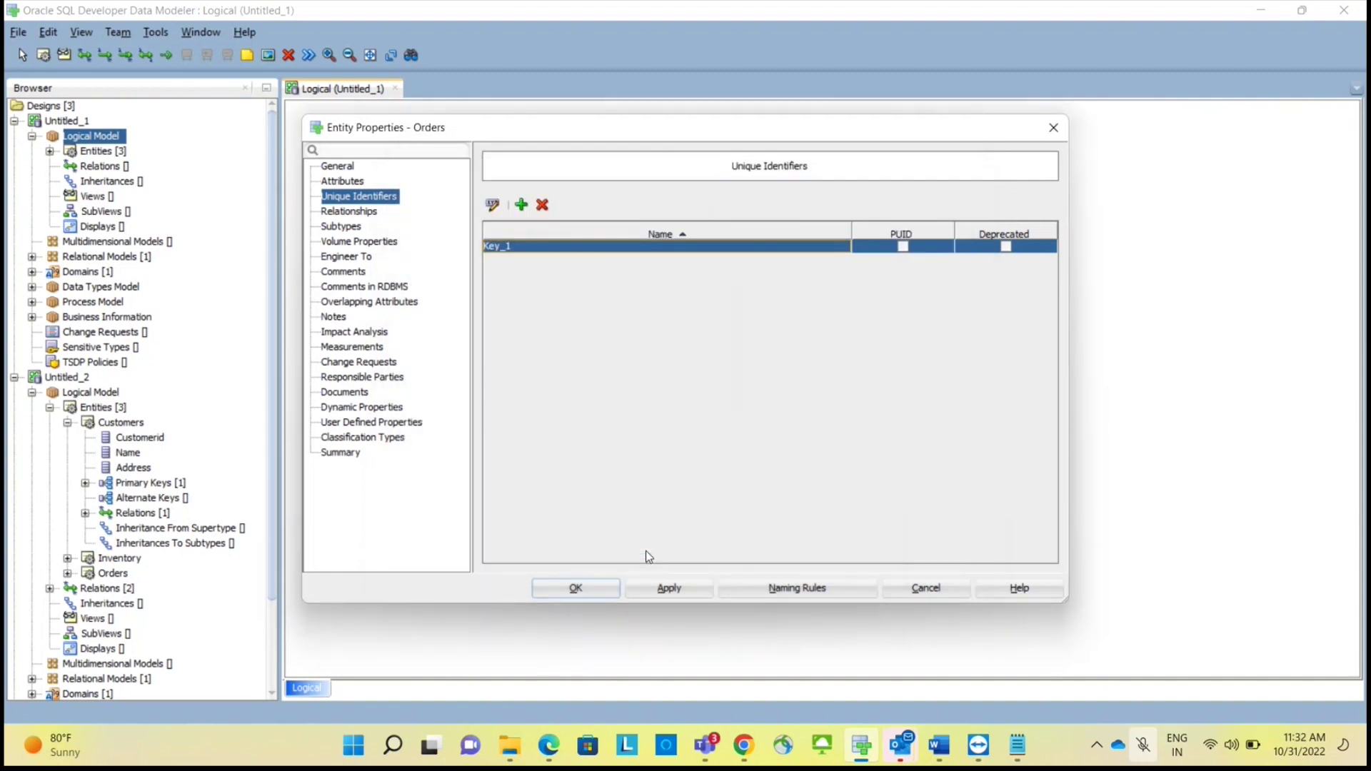
click(598, 588)
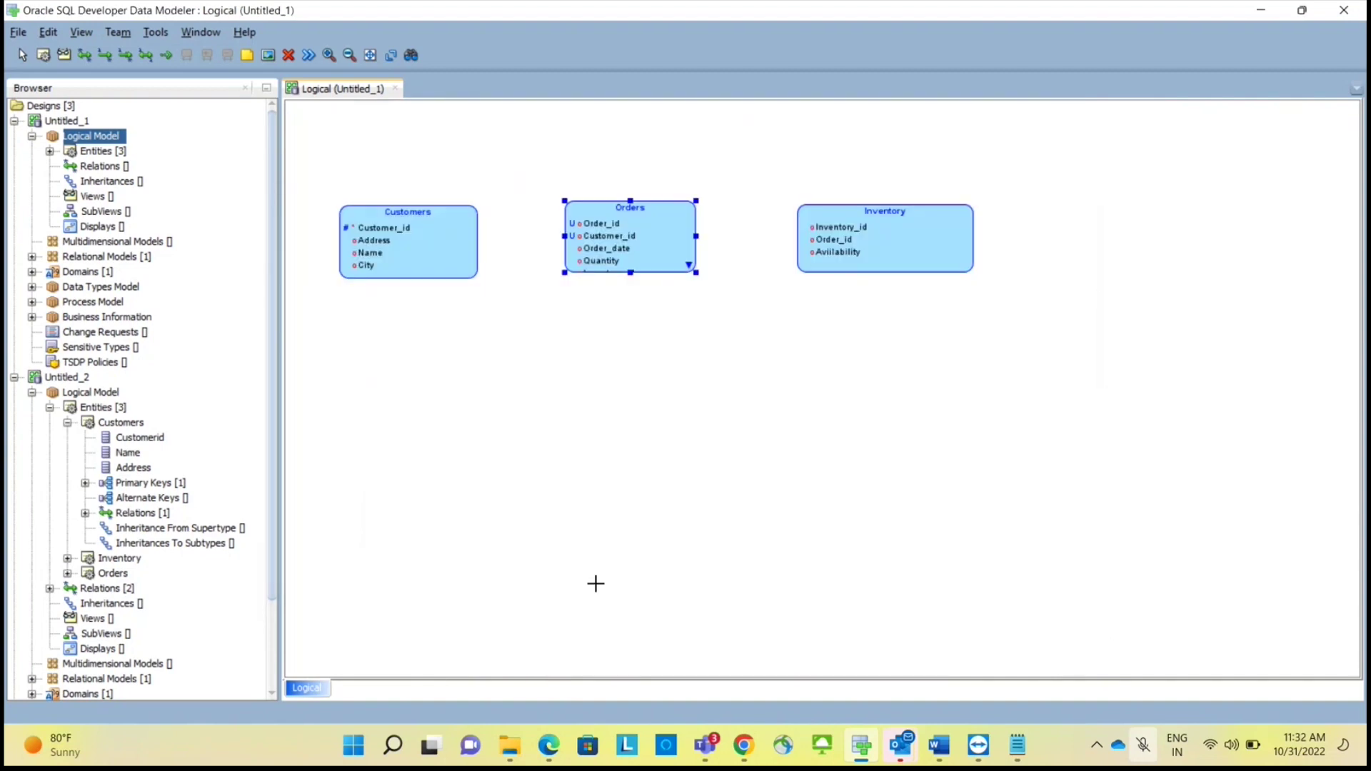
Set the State of the Orders entity's unique identifier to Primary Key and save the entity.
double_click(613, 236)
click(346, 182)
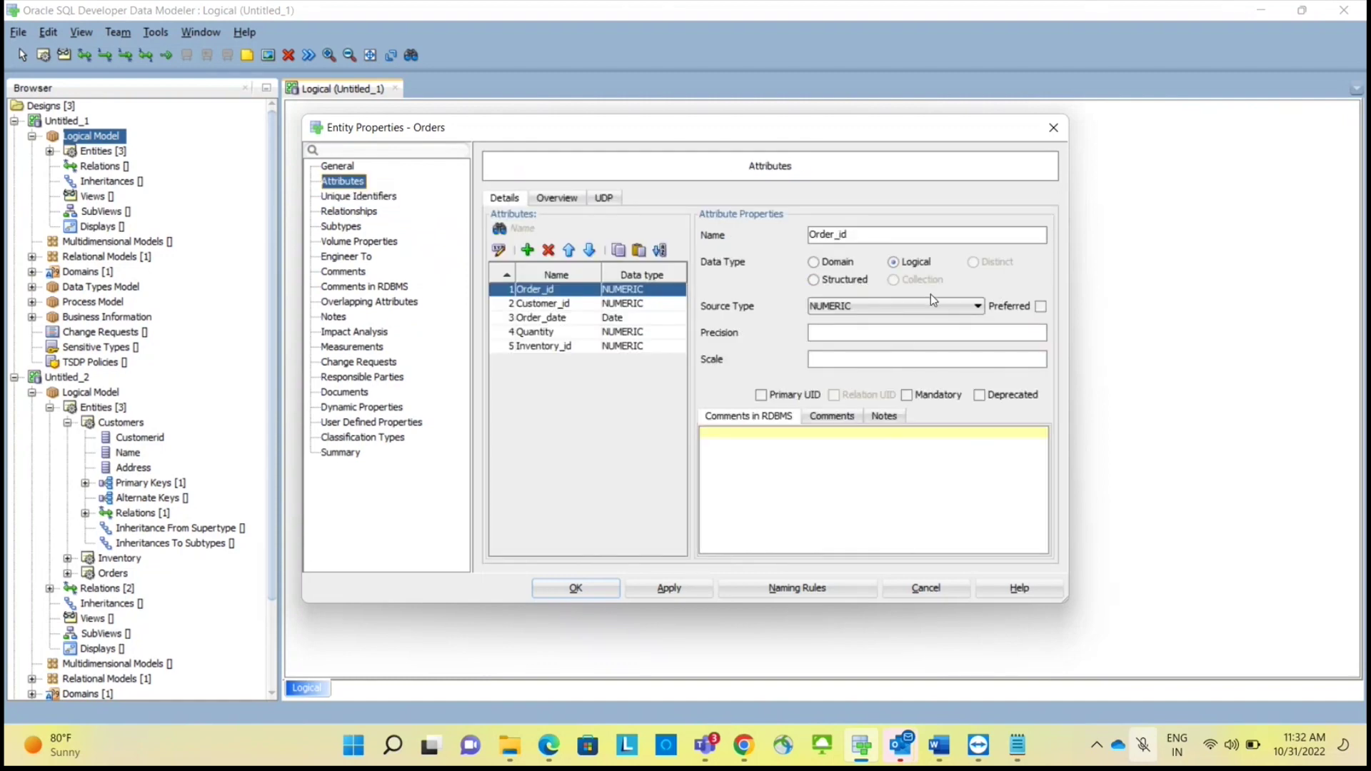
click(346, 169)
click(357, 185)
click(379, 203)
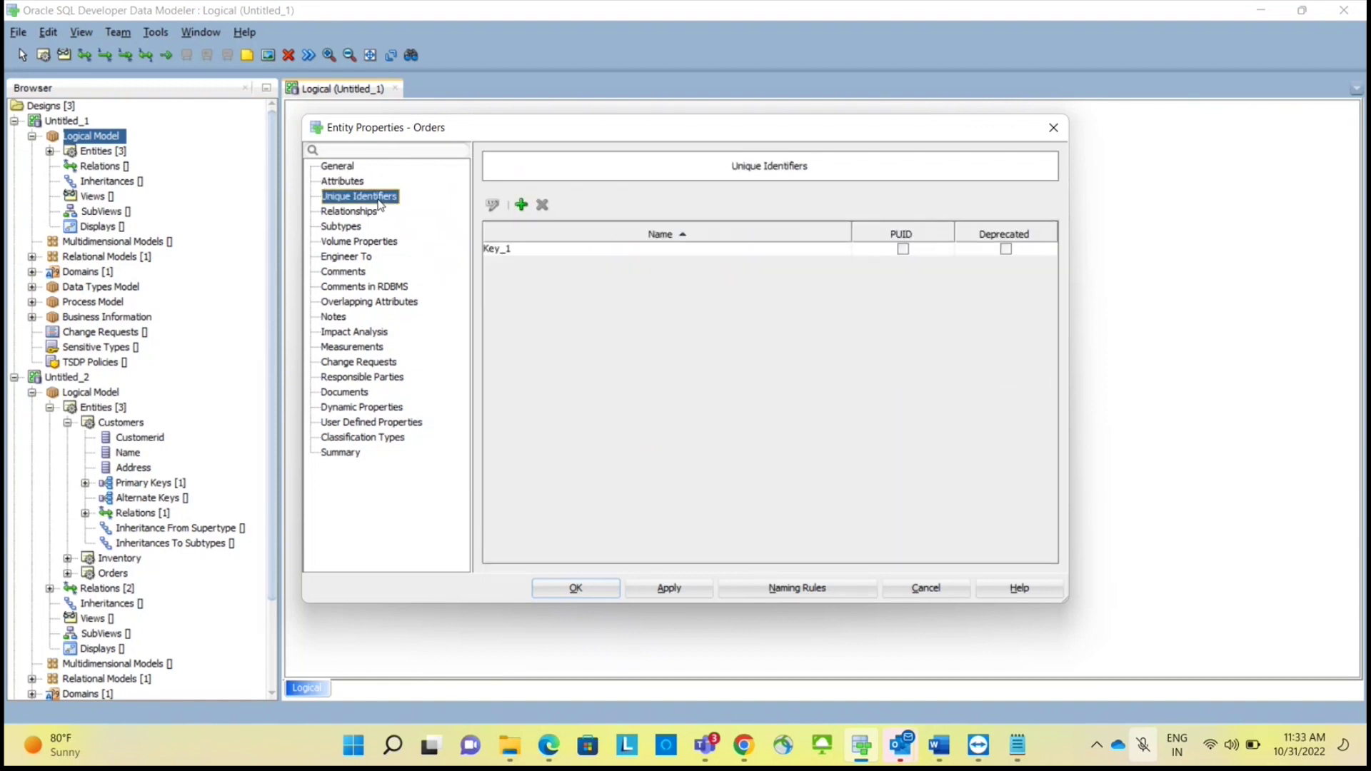
double_click(567, 250)
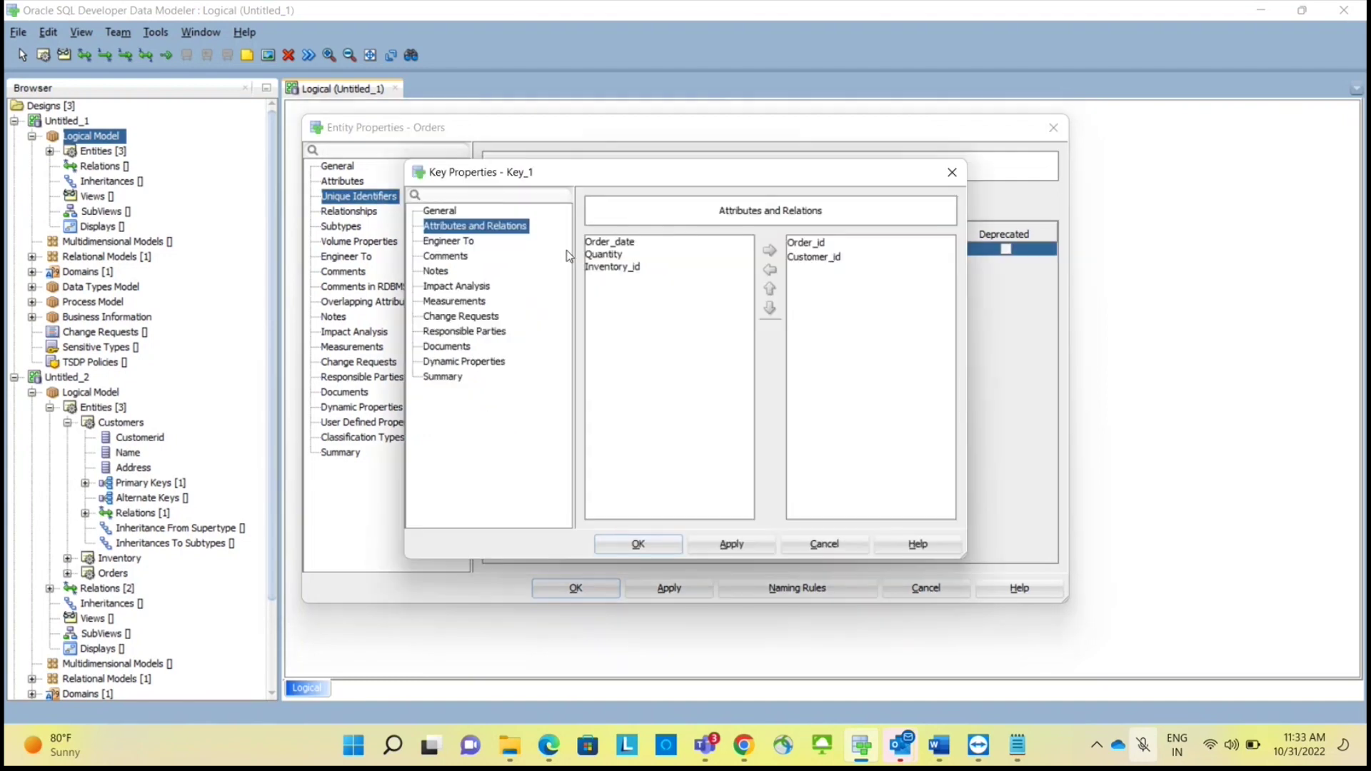
click(443, 210)
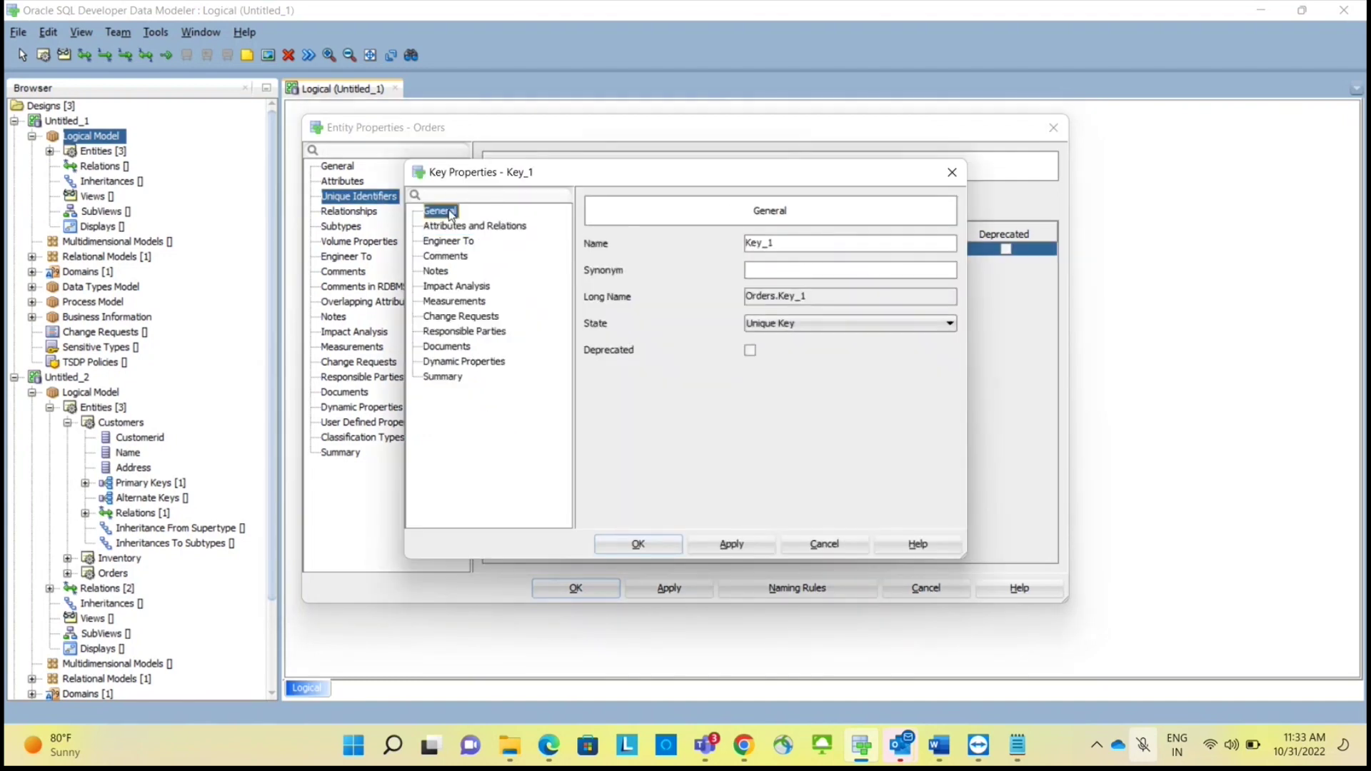
click(779, 322)
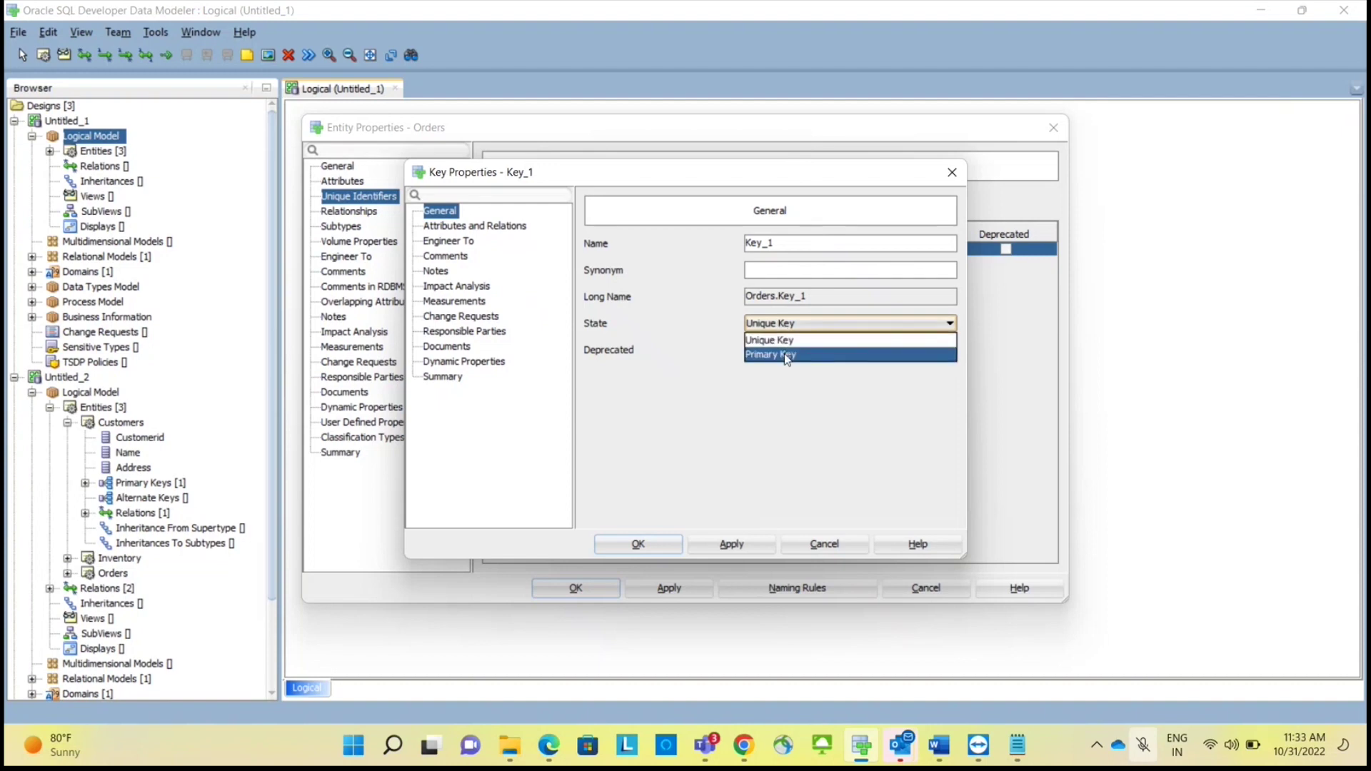
click(784, 354)
click(638, 545)
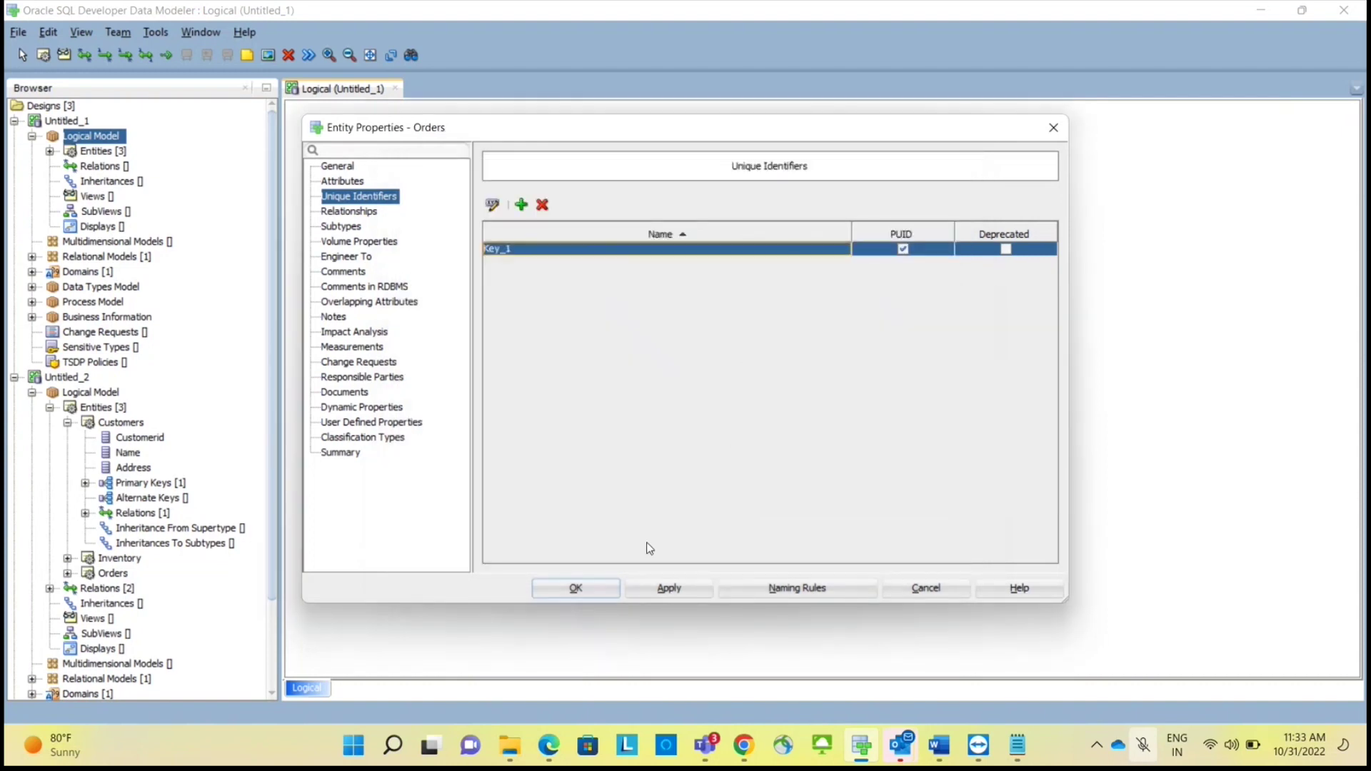
click(577, 588)
double_click(880, 235)
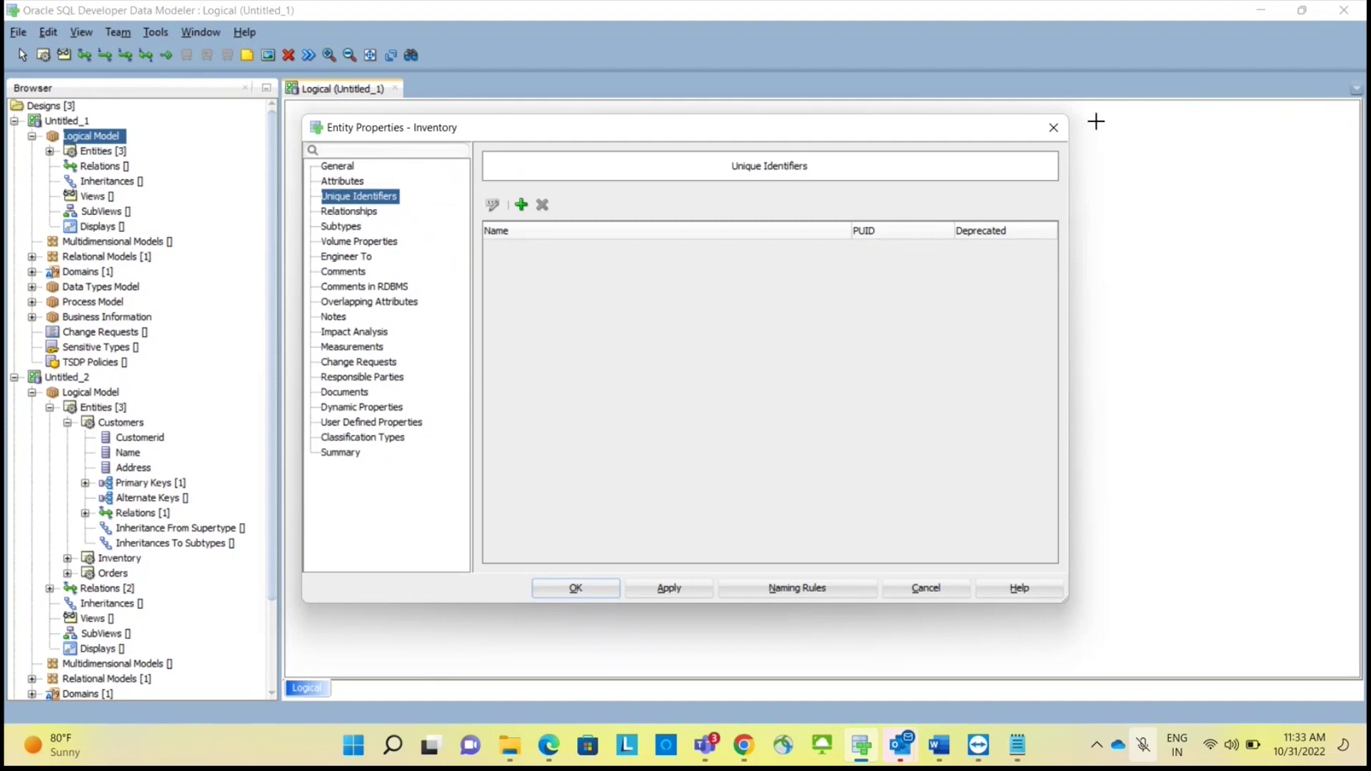
click(1053, 127)
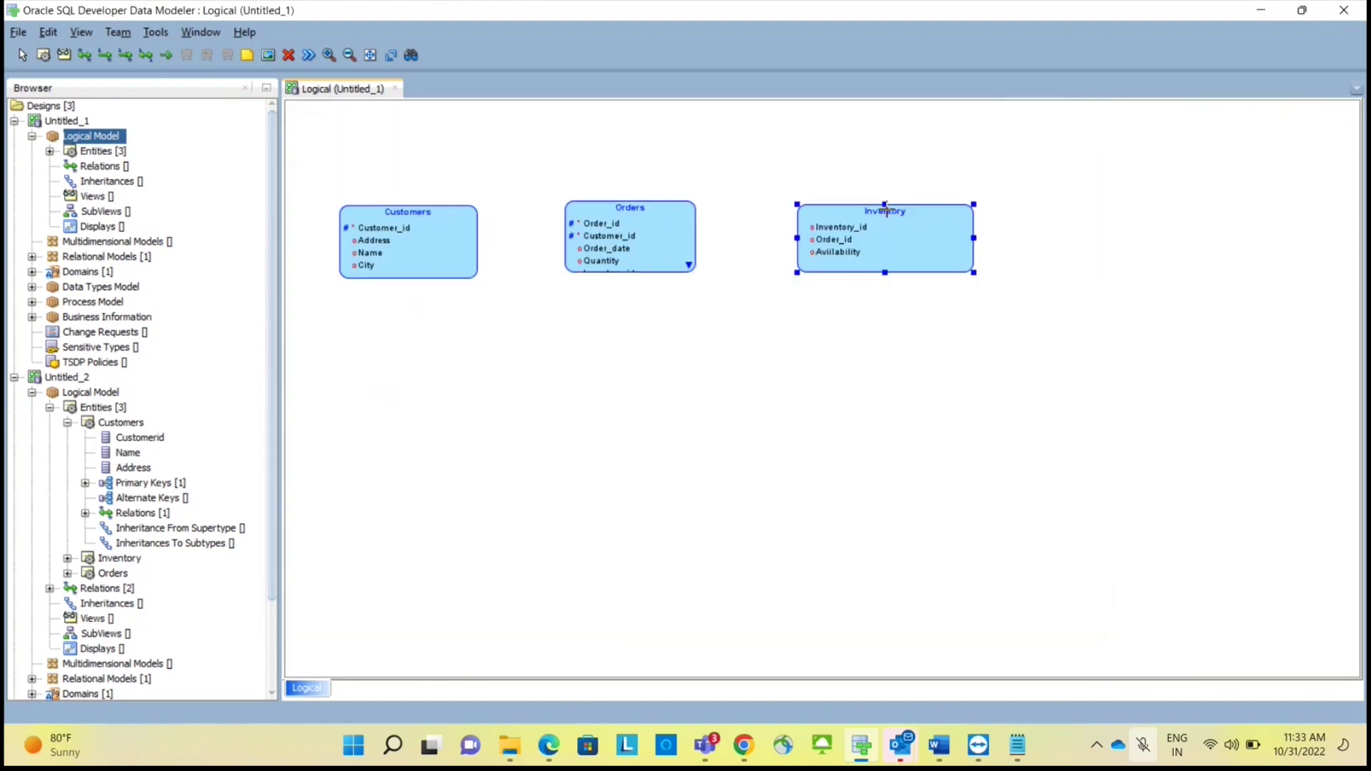
double_click(859, 237)
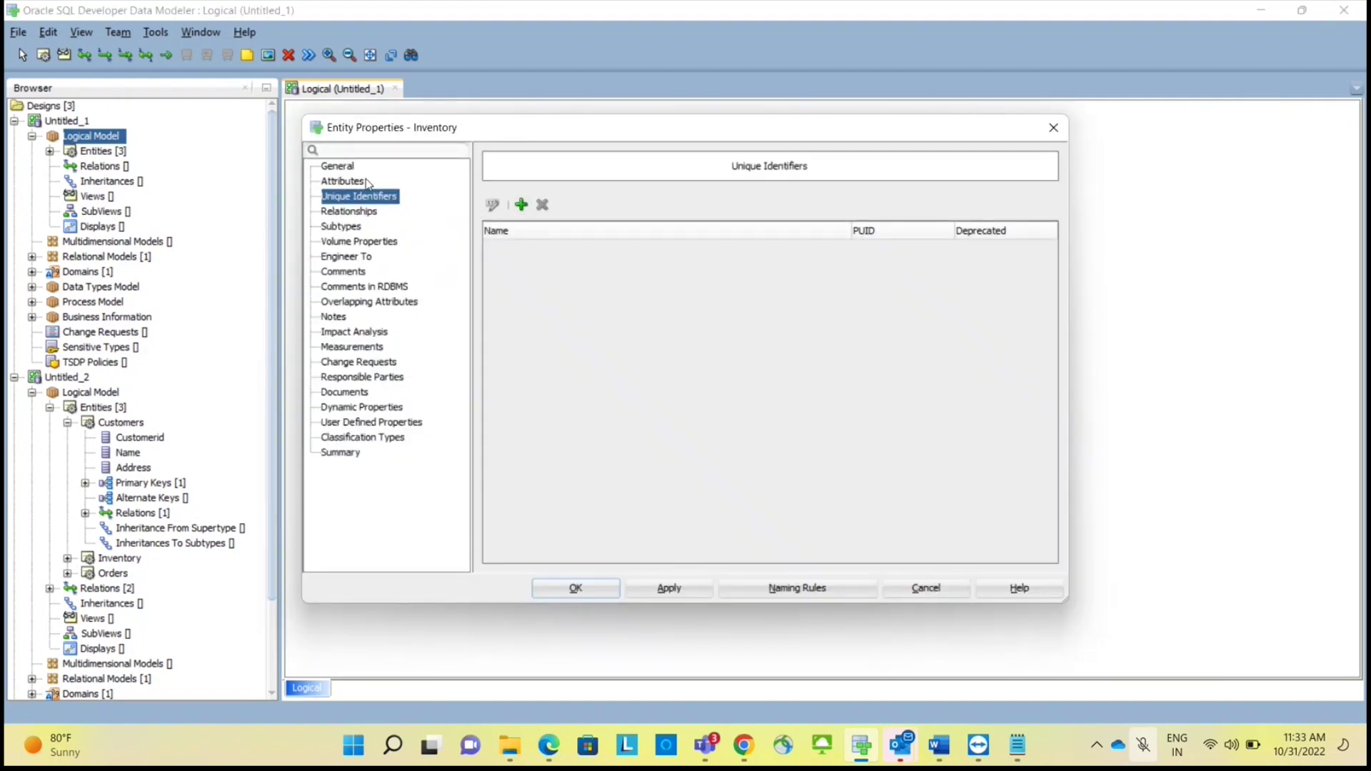
click(522, 205)
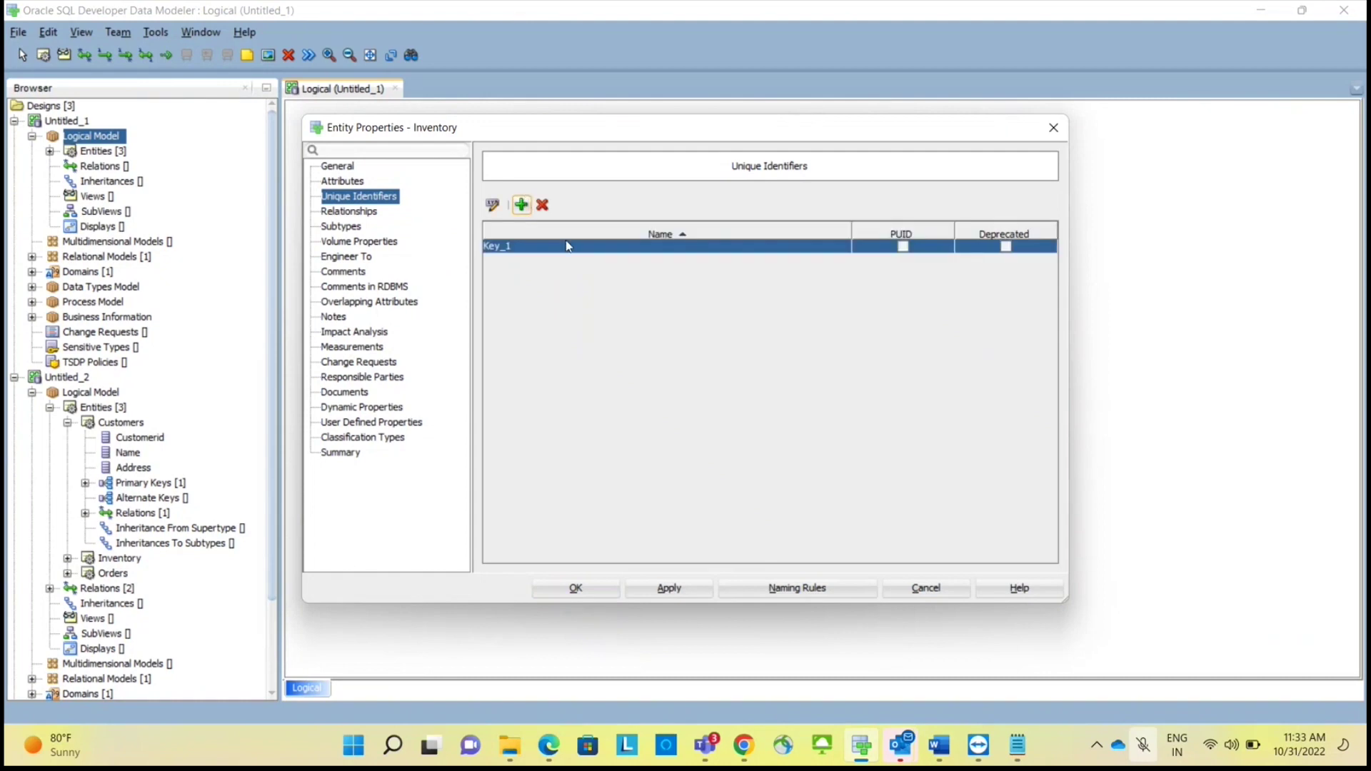
double_click(575, 247)
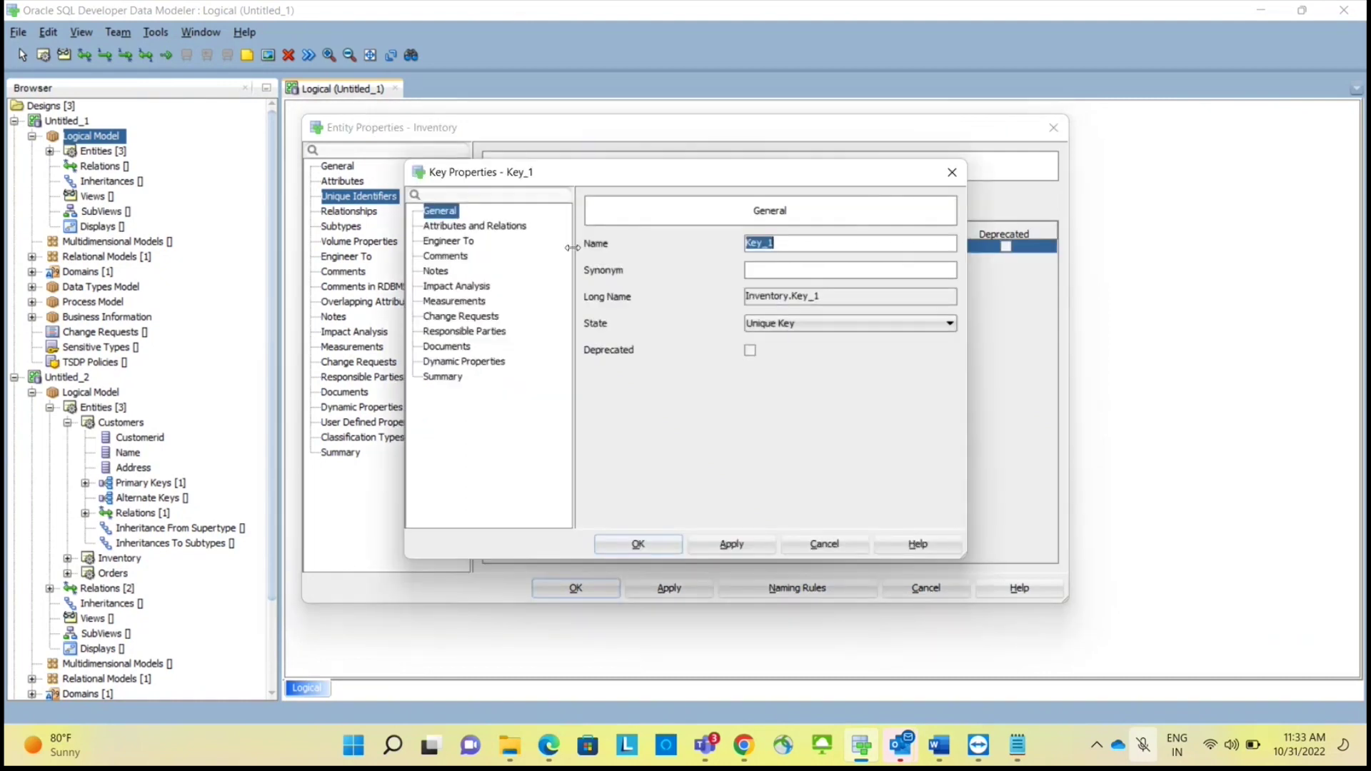
click(825, 324)
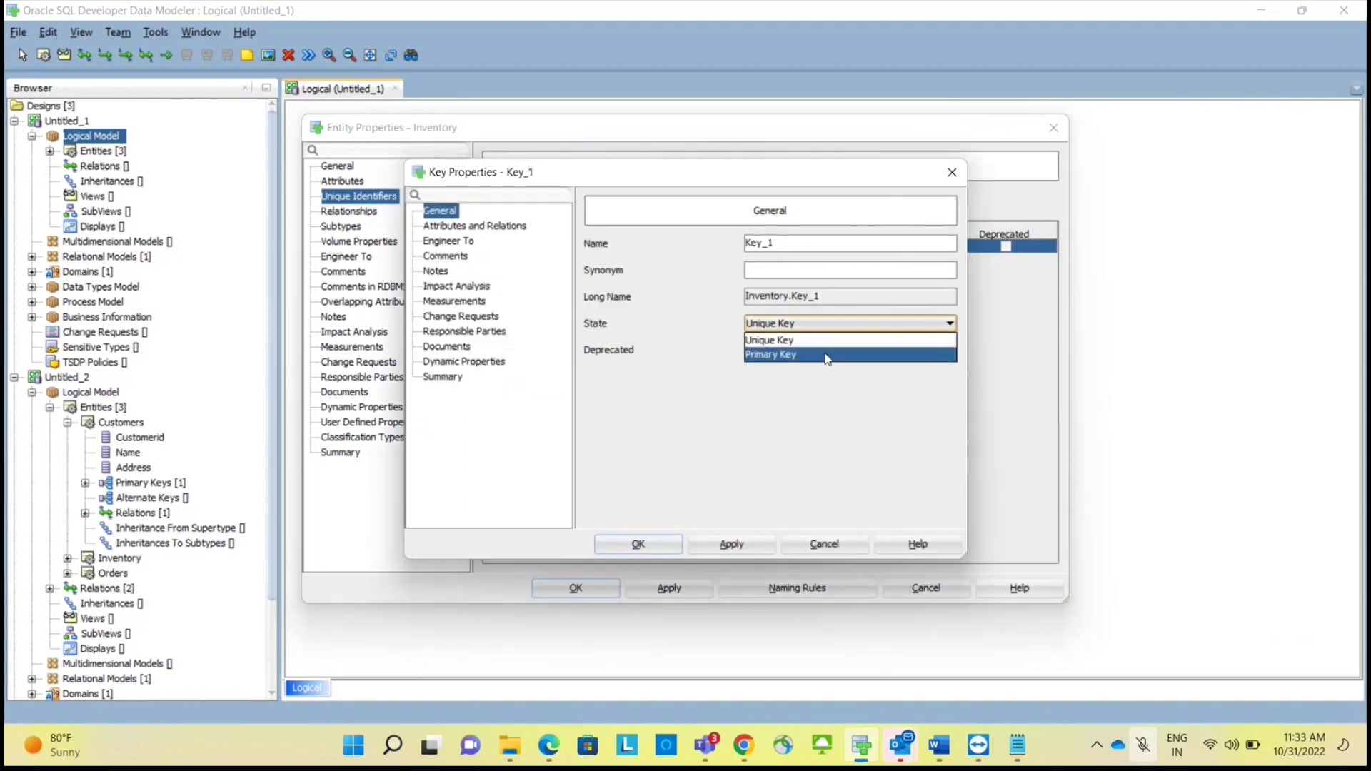
click(825, 355)
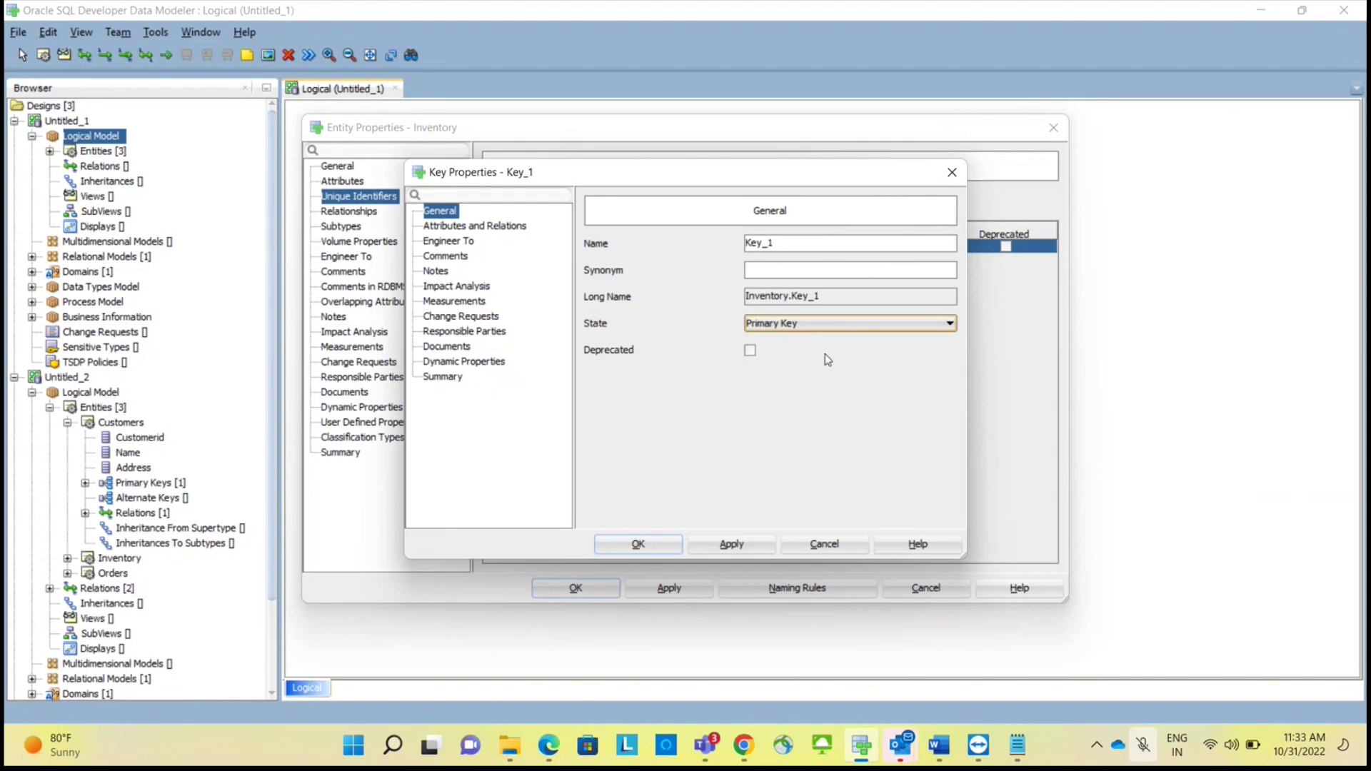
click(953, 172)
click(339, 183)
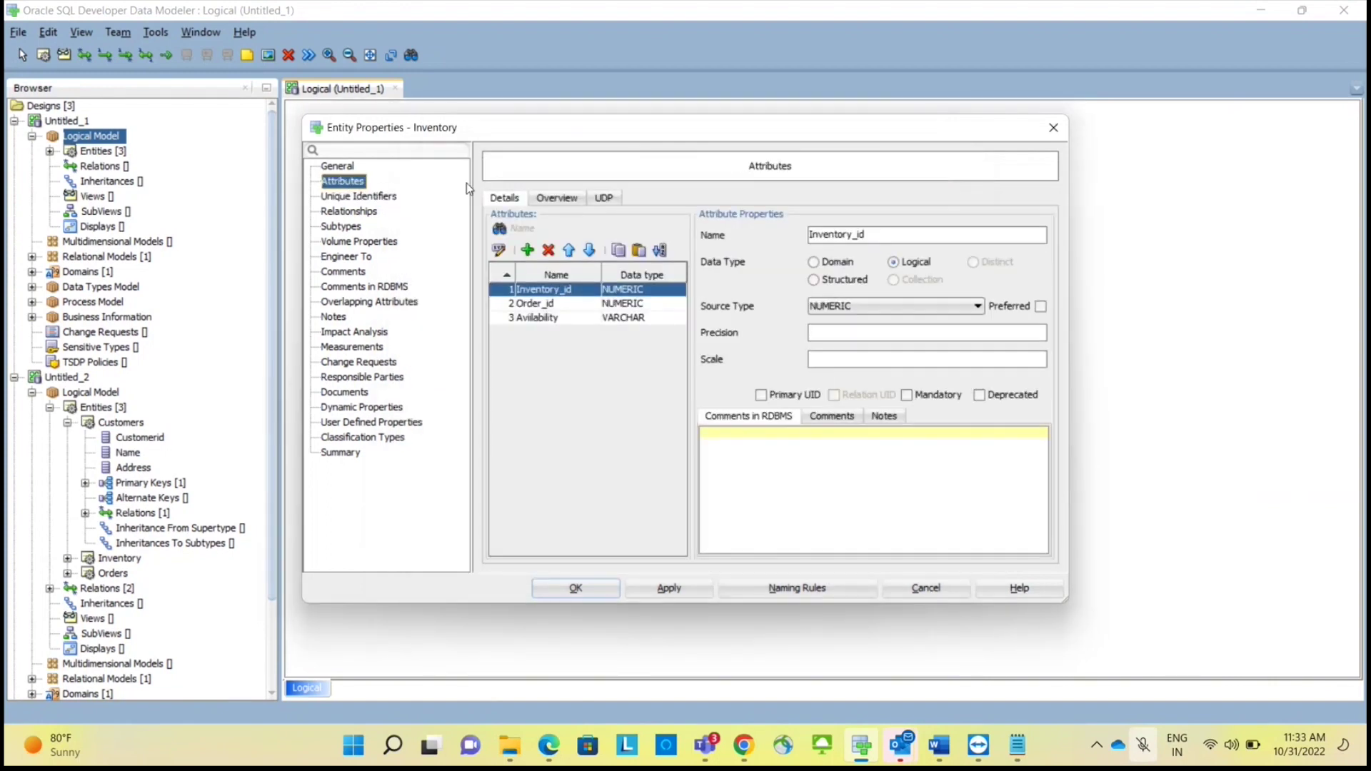
click(382, 197)
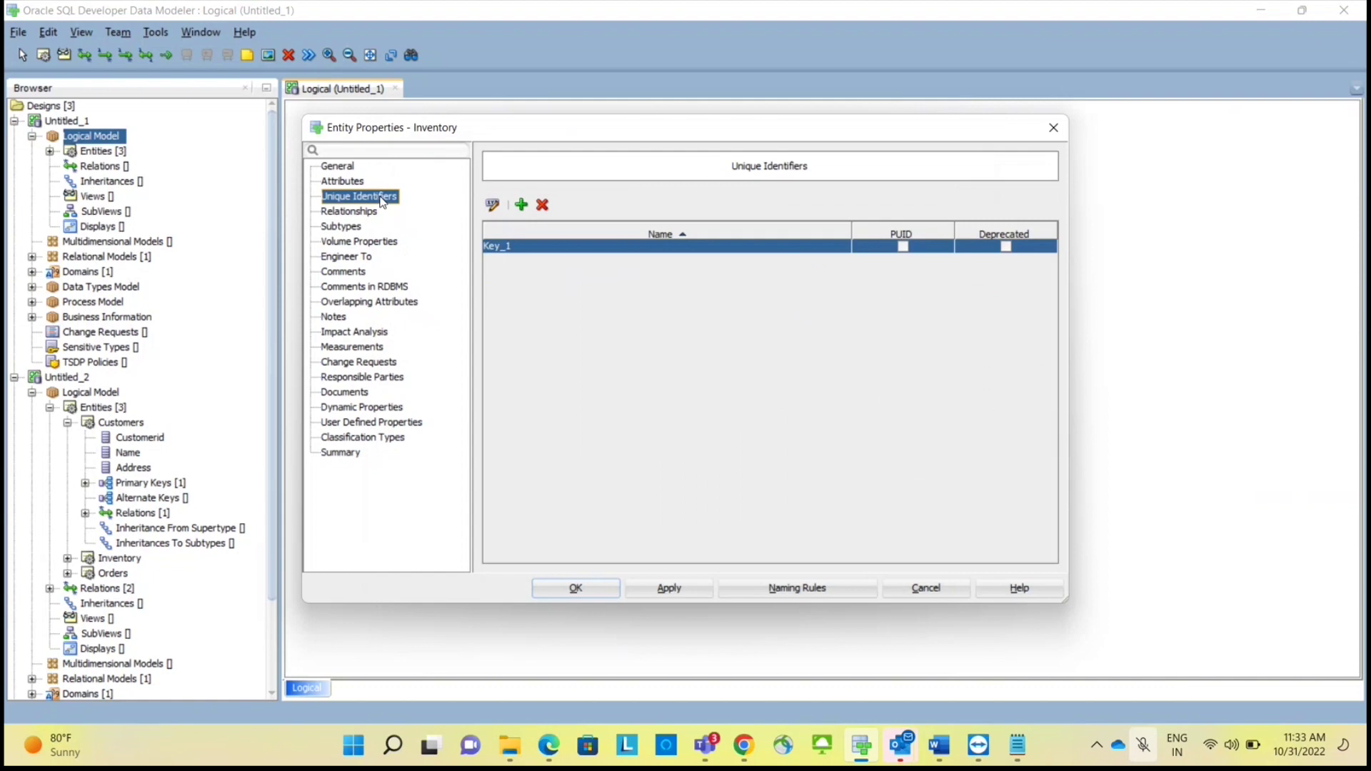
click(1054, 127)
Add a unique identifier to the Inventory entity containing the Inventory_id attribute, and save the entity.
double_click(880, 230)
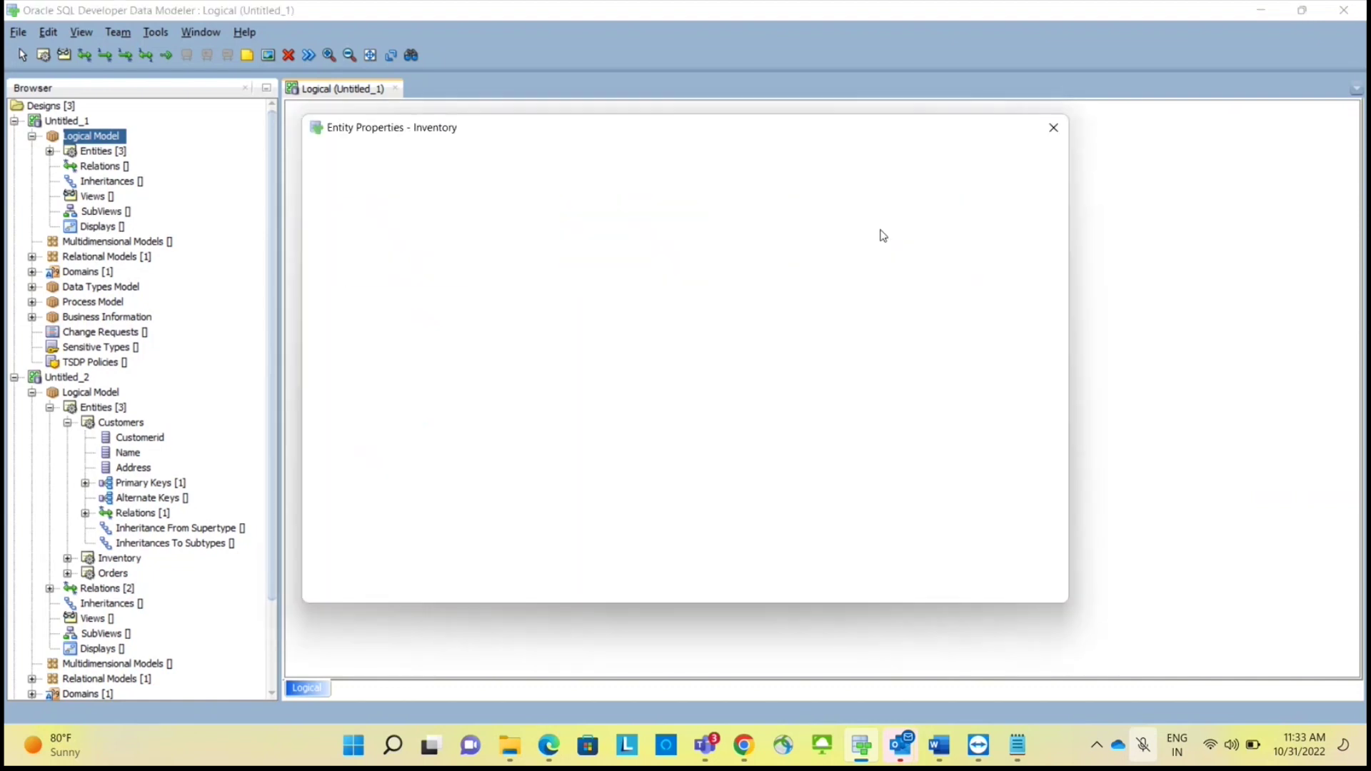
click(356, 183)
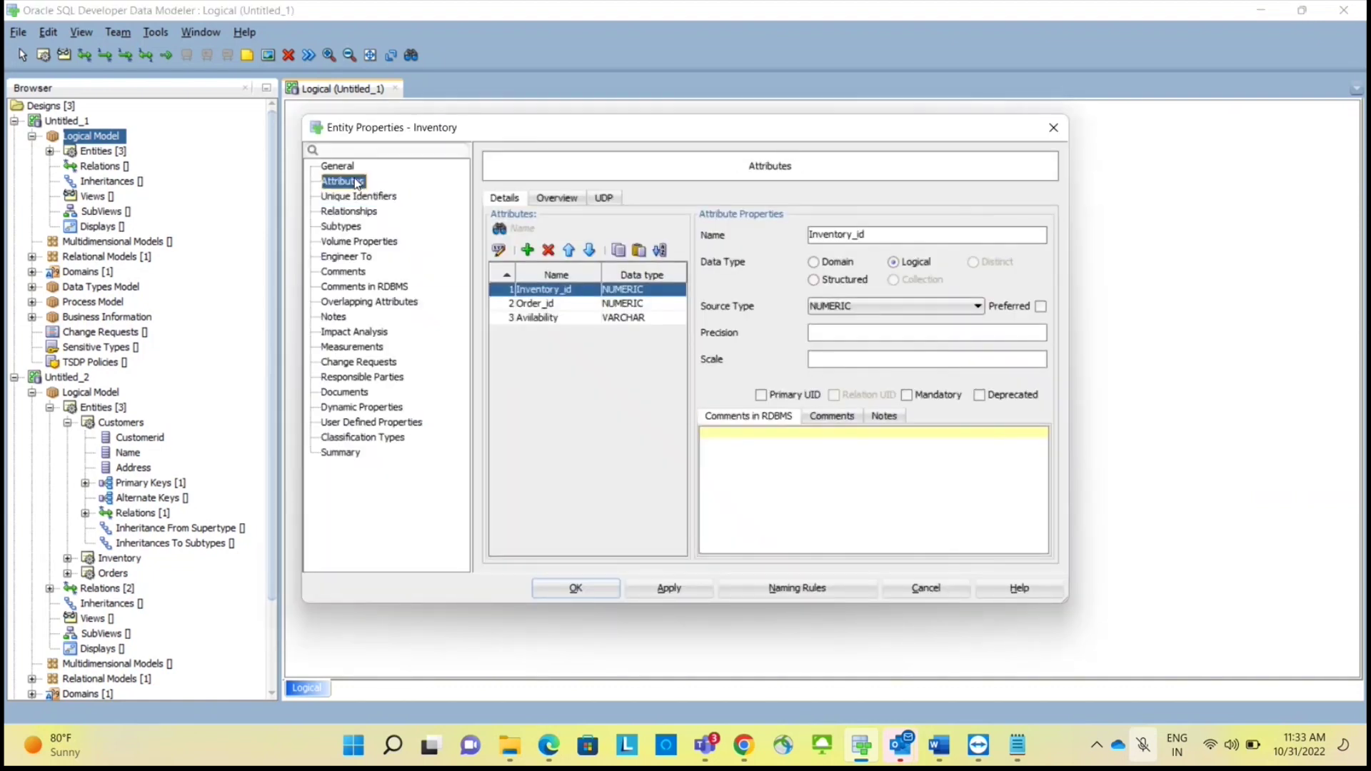
click(364, 197)
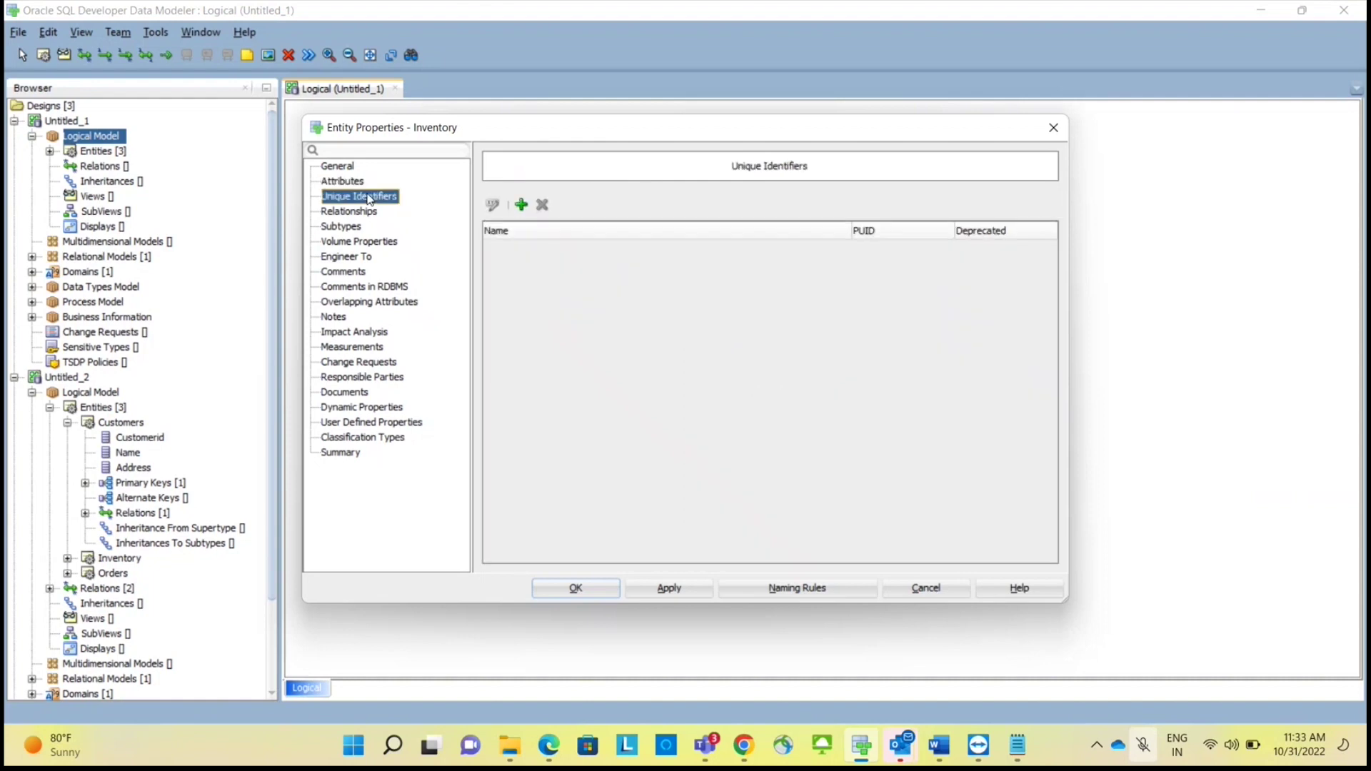
click(522, 205)
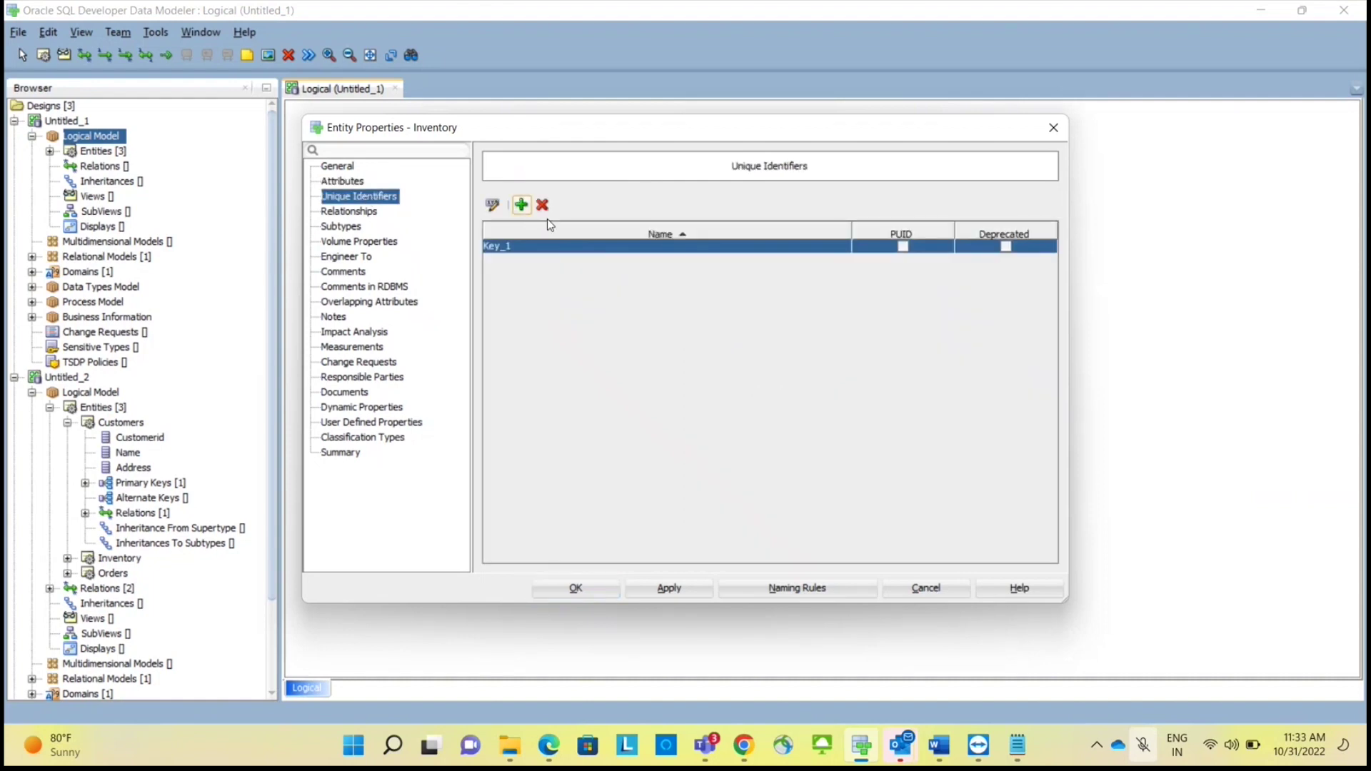
double_click(588, 245)
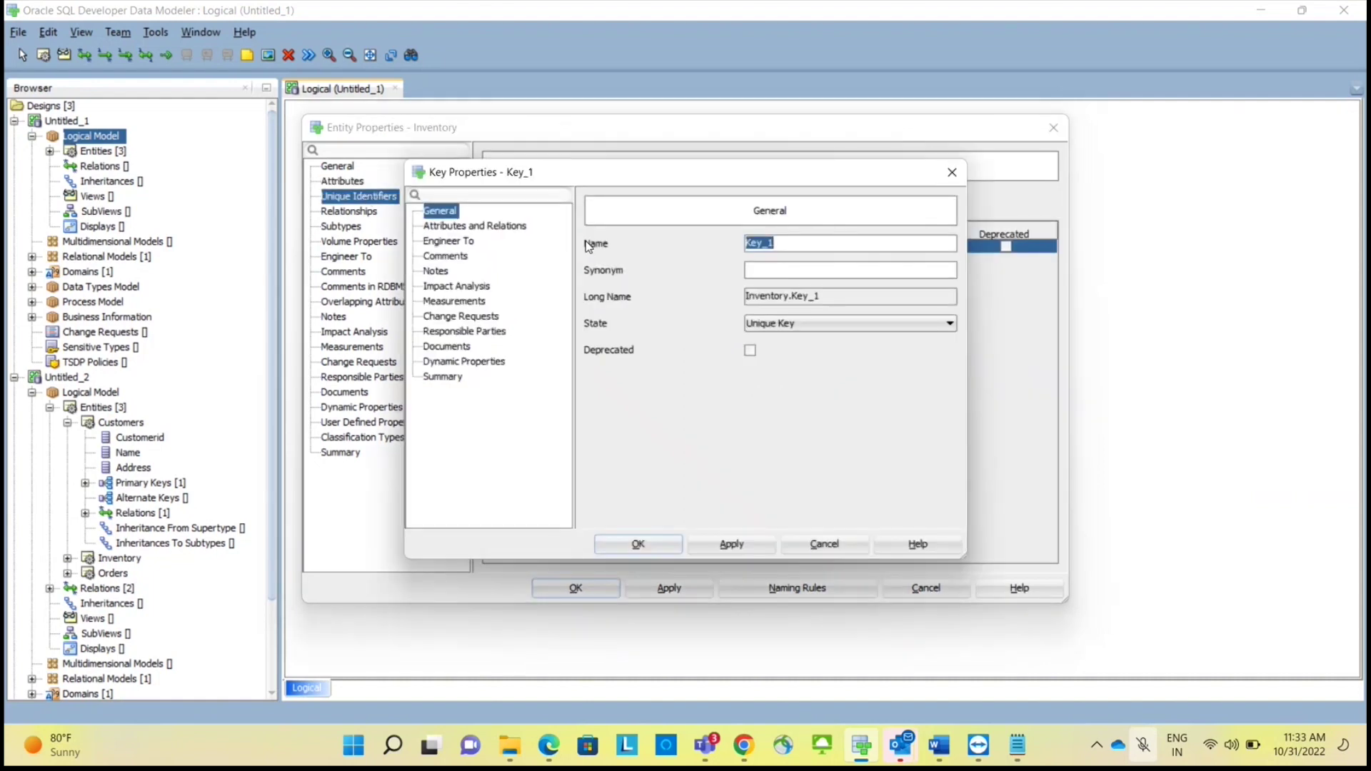
click(486, 227)
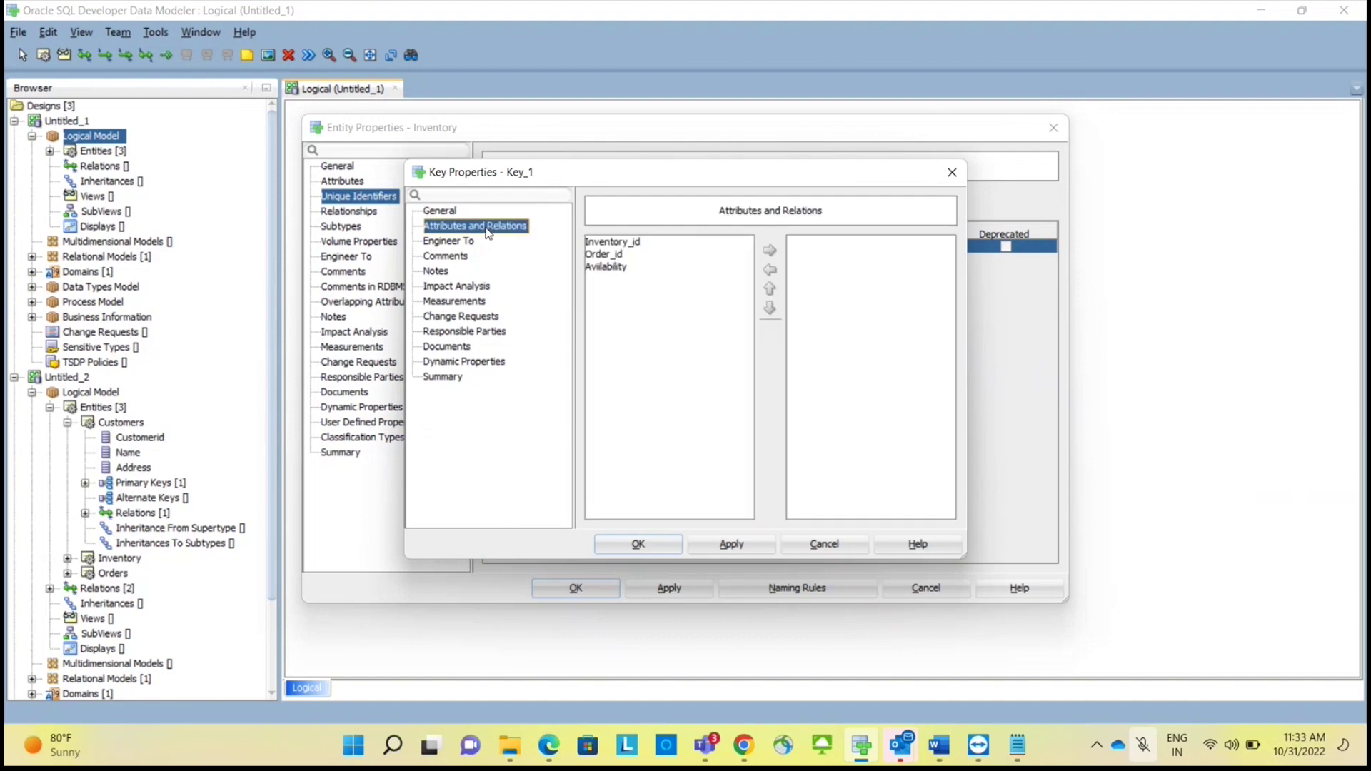
click(656, 244)
click(770, 251)
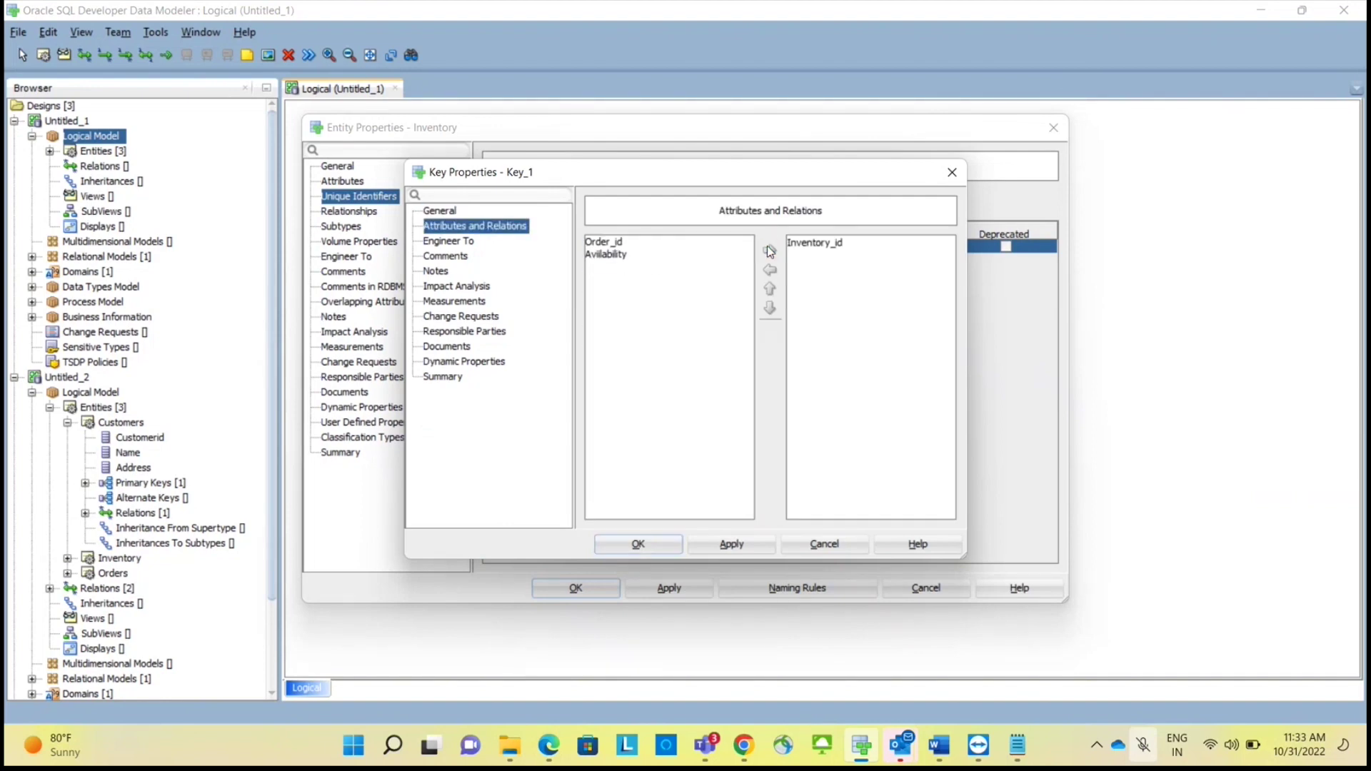
click(641, 544)
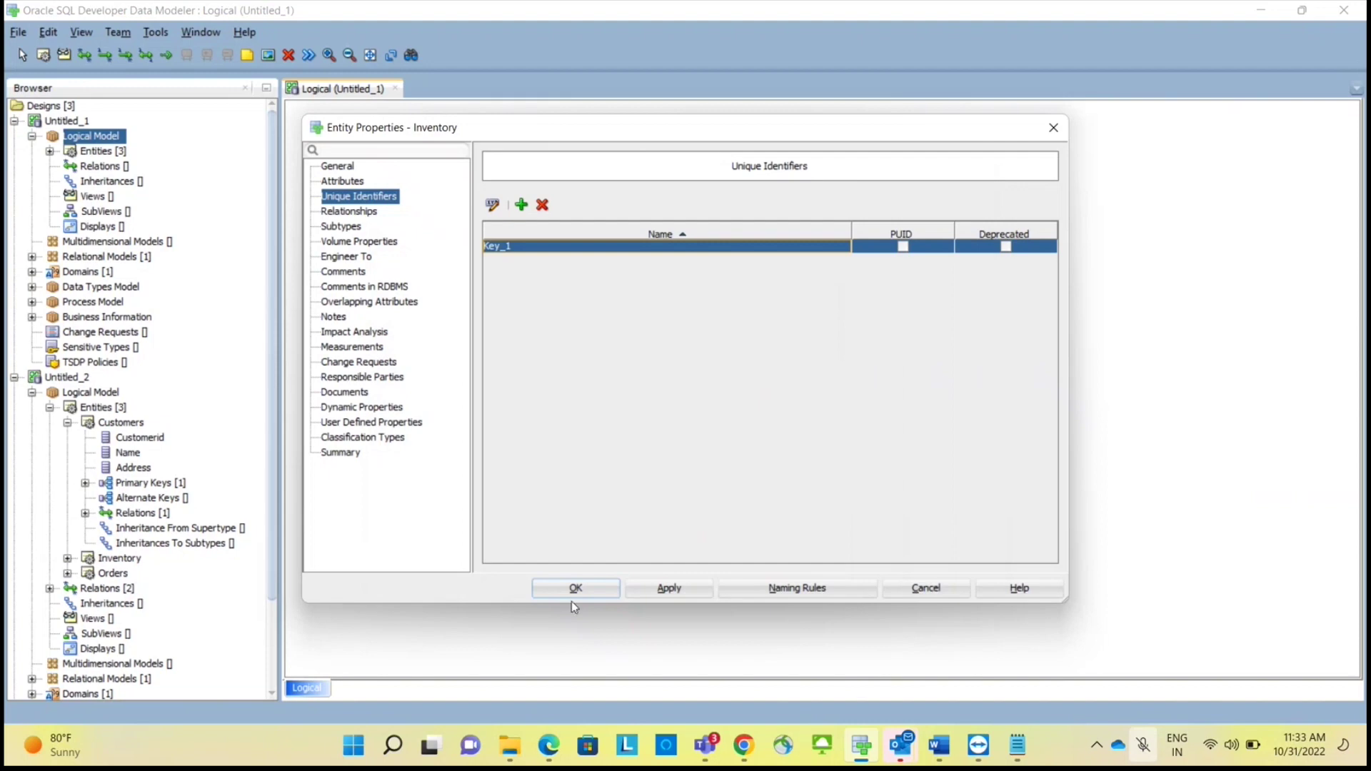
click(576, 590)
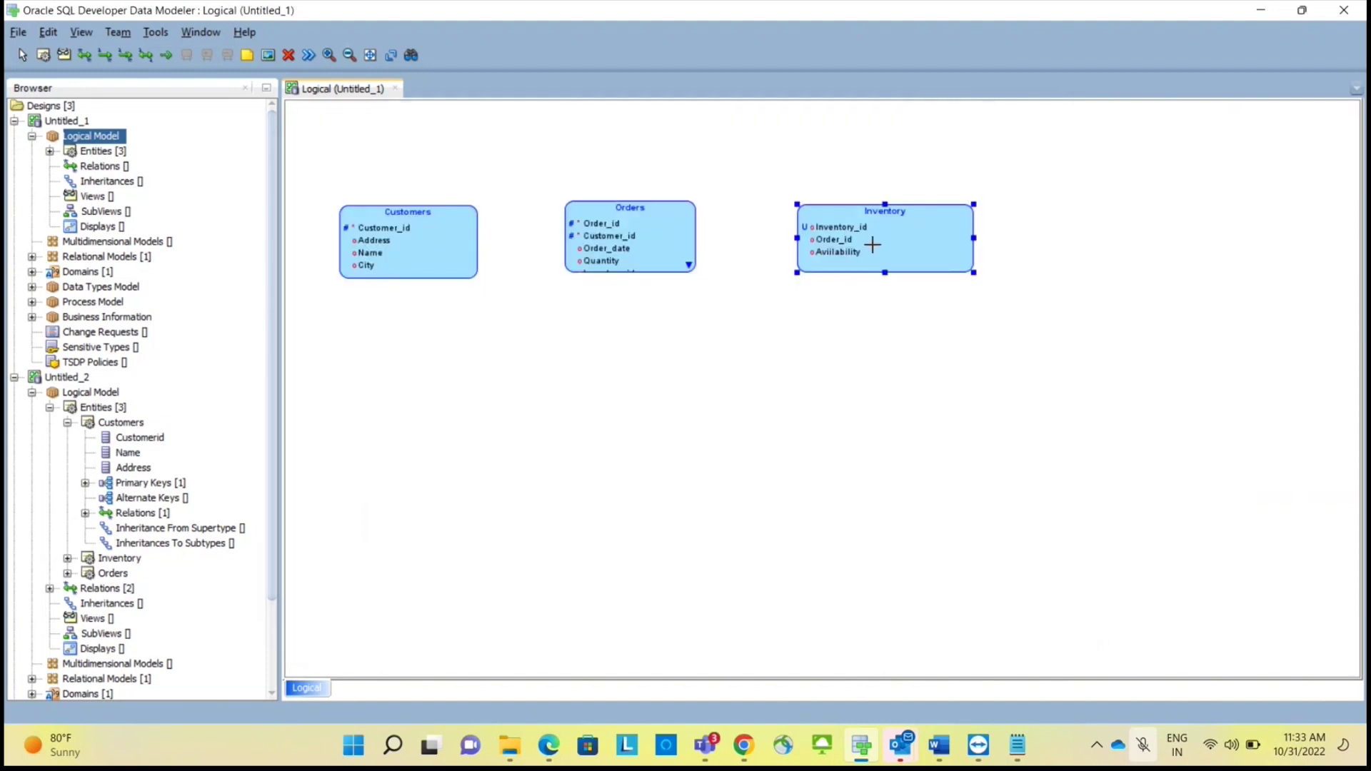
Set the State of the Inventory entity's unique identifier to Primary Key and save the entity.
double_click(873, 245)
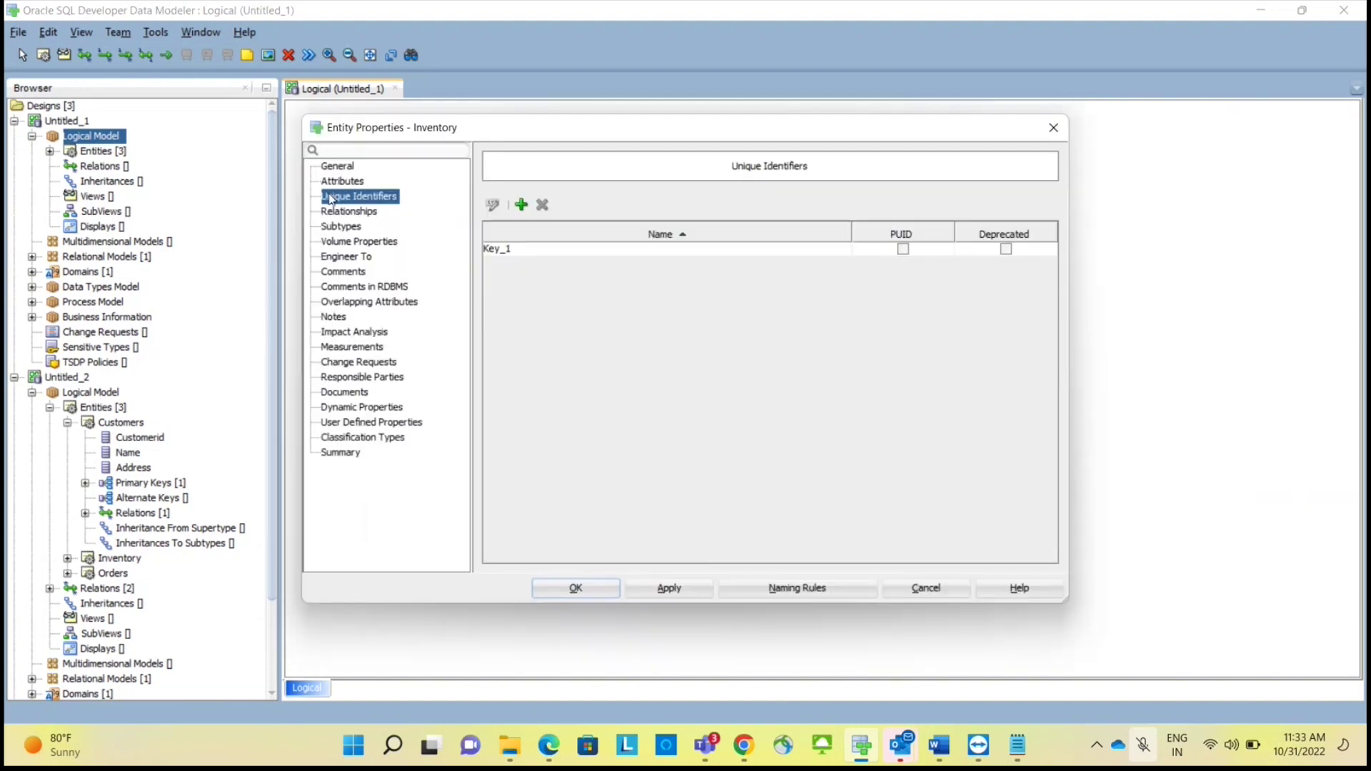
click(535, 249)
double_click(537, 250)
click(451, 214)
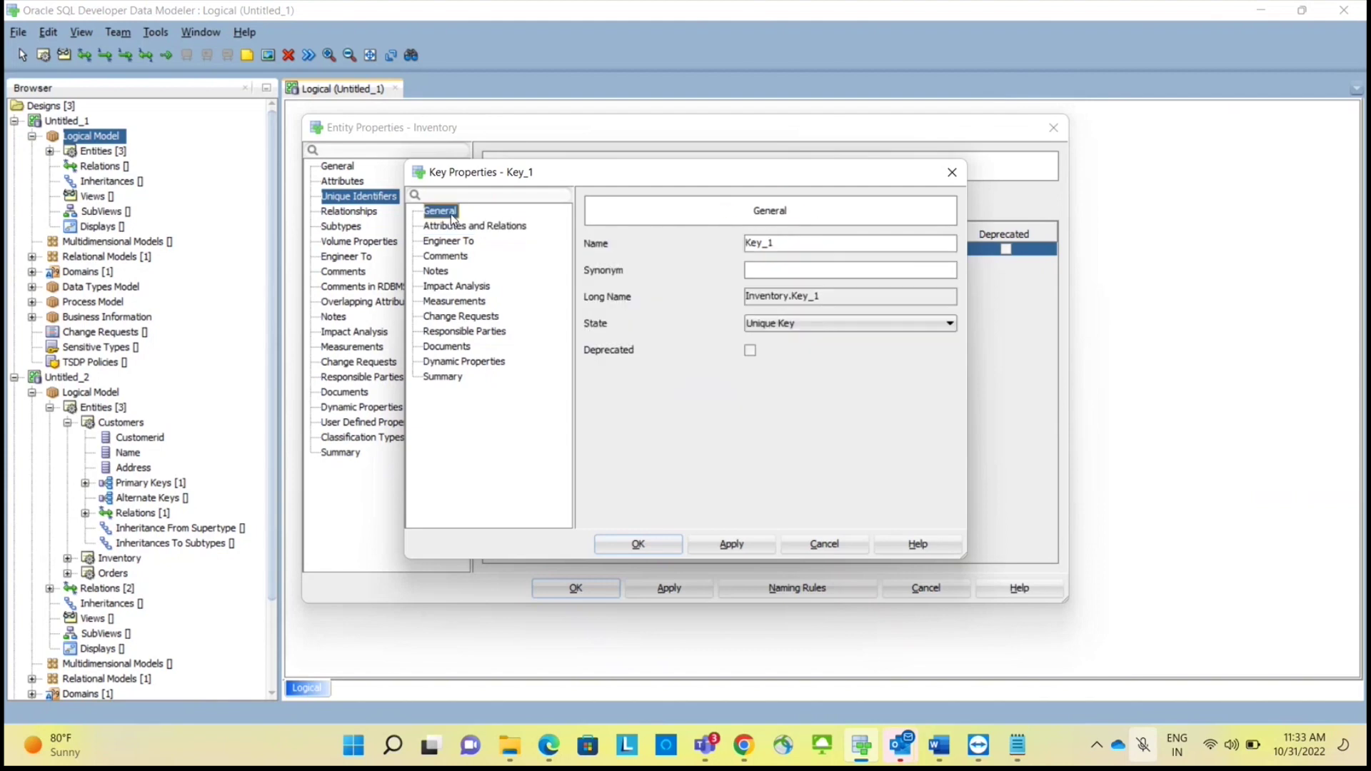
click(798, 323)
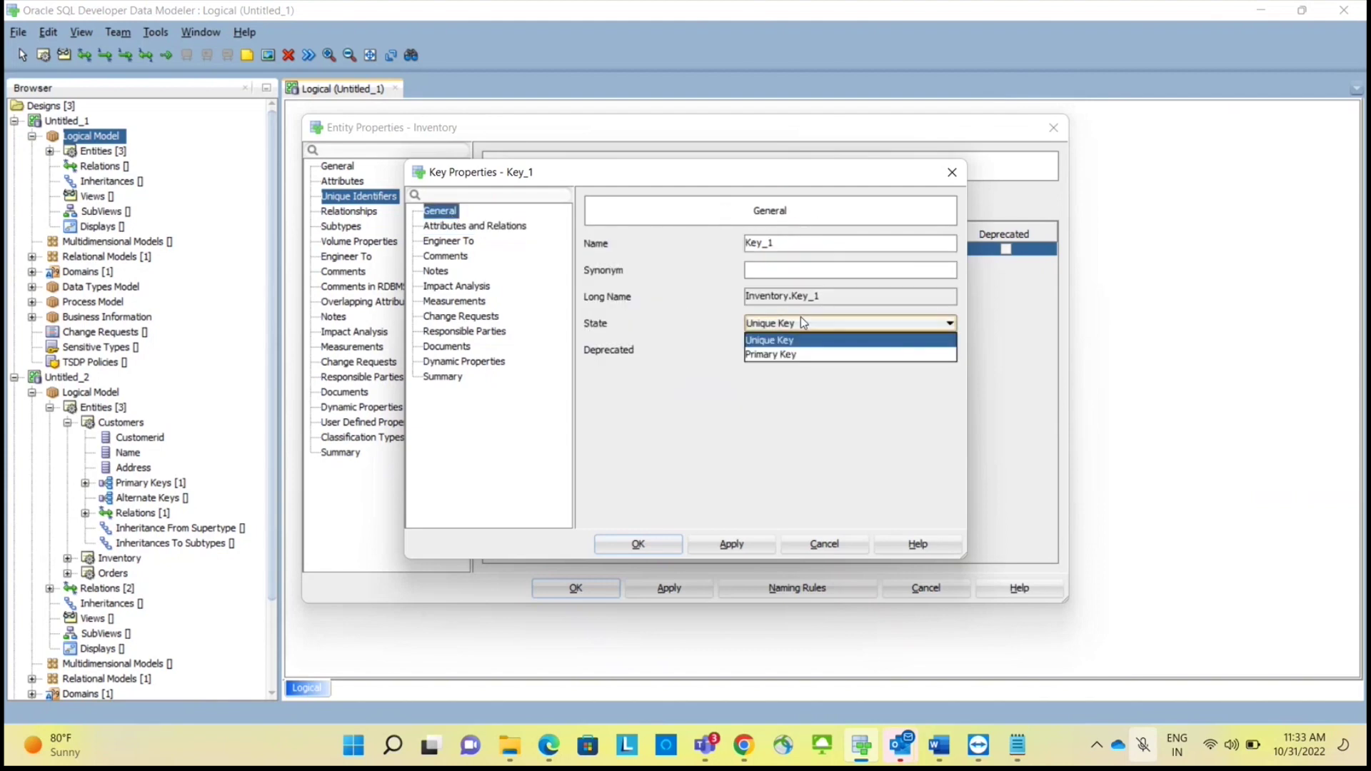
click(793, 354)
click(638, 544)
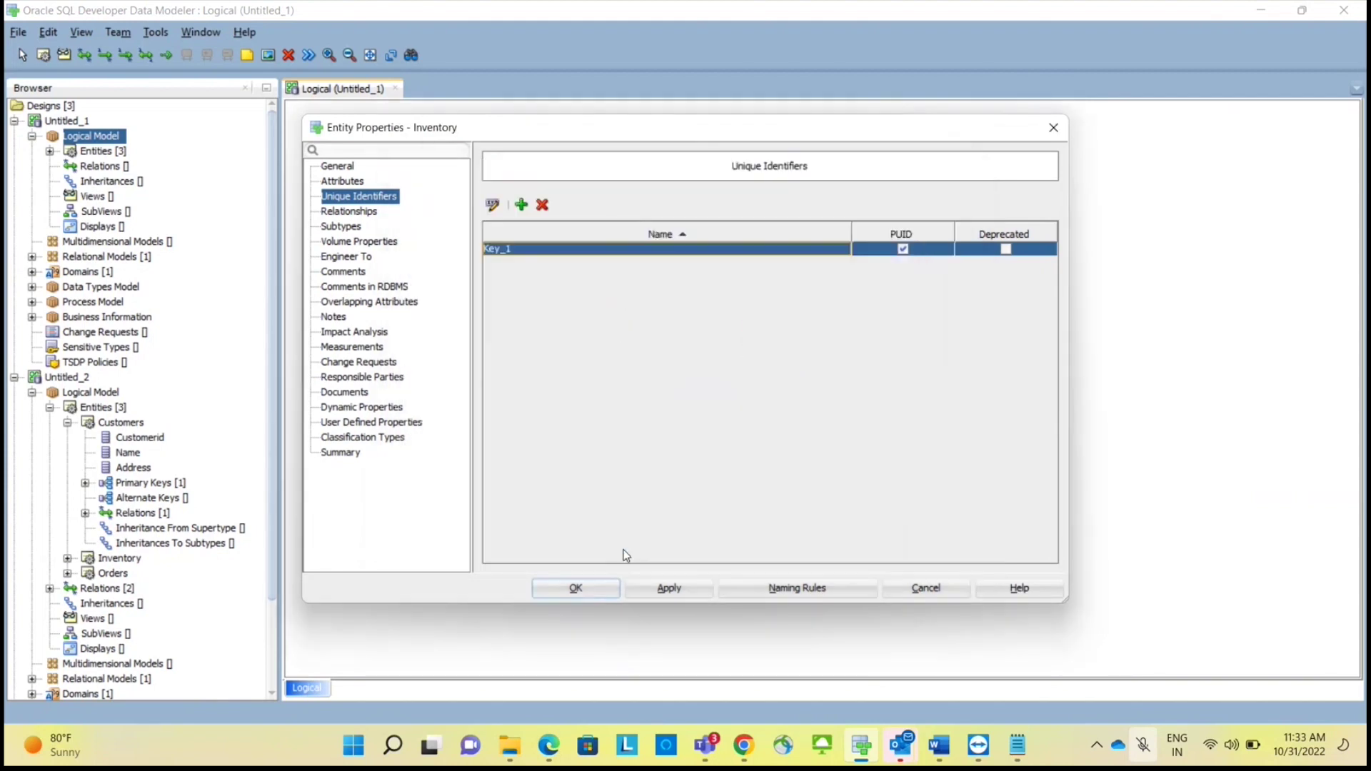
click(578, 589)
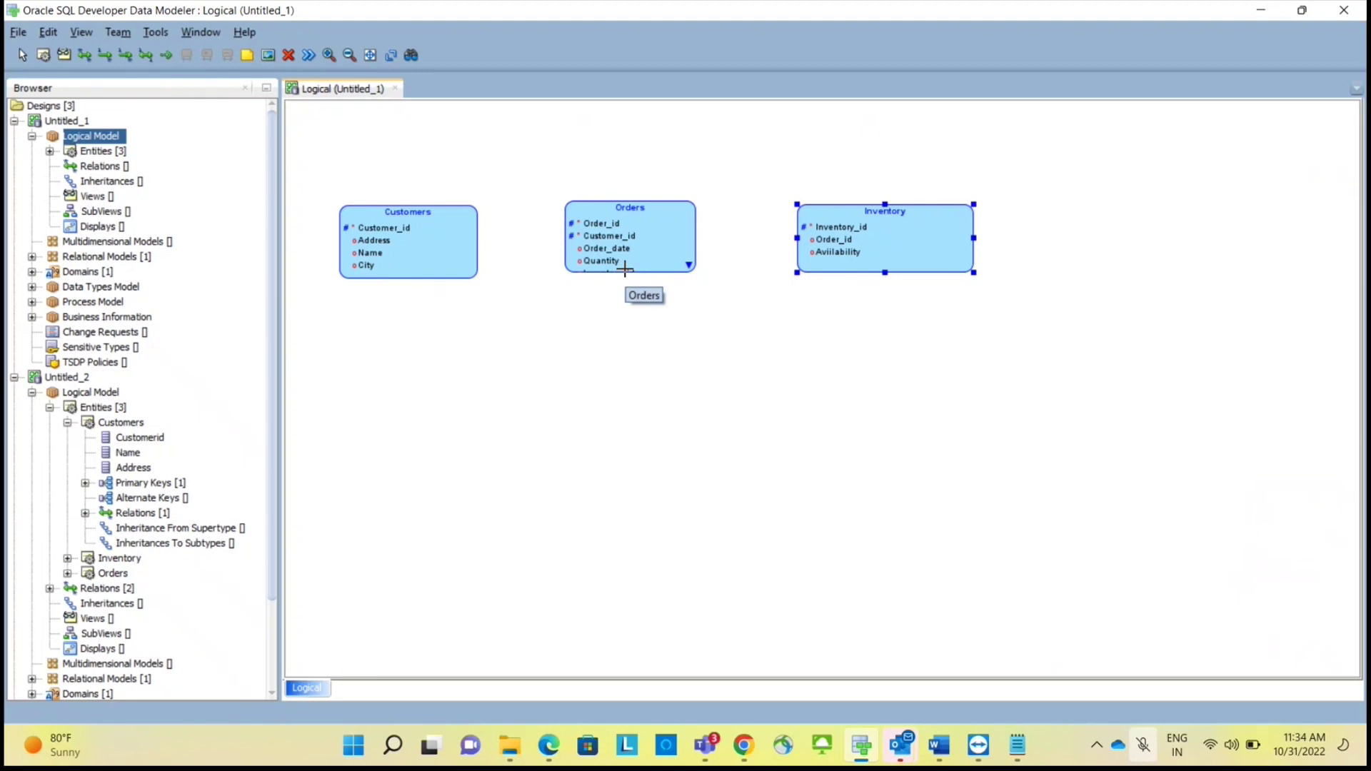
Rearrange the diagram by moving the Inventory entity below Orders and nudging Orders slightly down and toward Customers.
click(23, 57)
drag(844, 226, 609, 407)
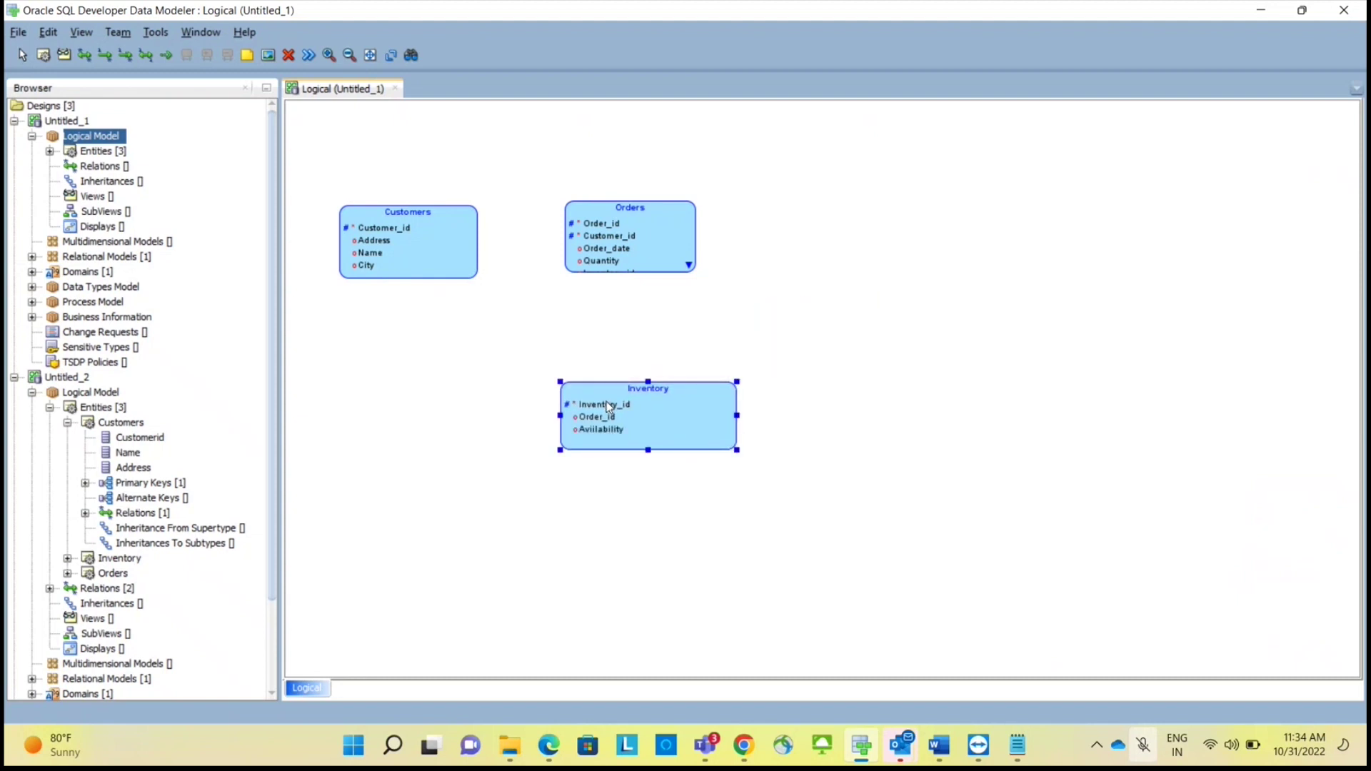
mouse_move(627, 243)
mouse_down()
mouse_move(786, 248)
mouse_move(603, 251)
mouse_move(620, 255)
mouse_up()
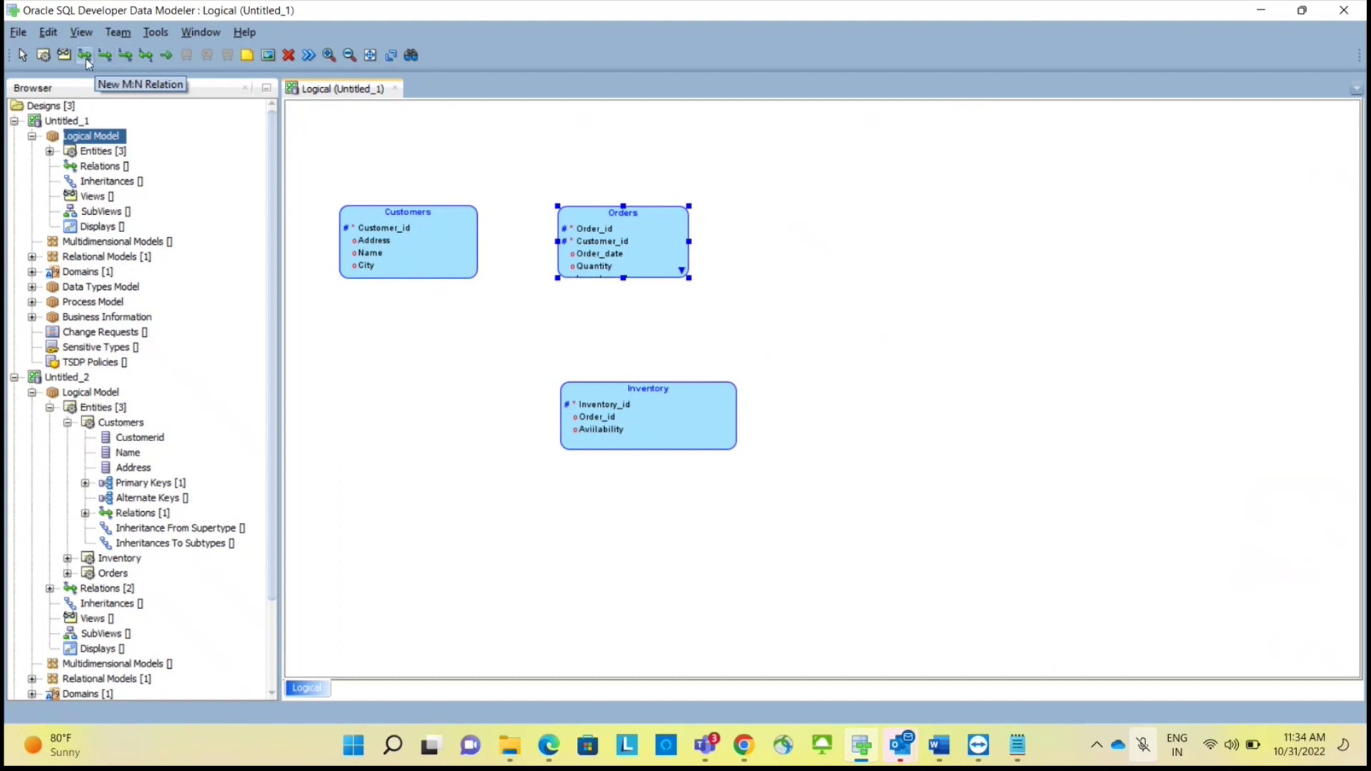
Create a 1:N identifying relation from the Customers entity to the Orders entity, accepting the default relation properties.
click(127, 57)
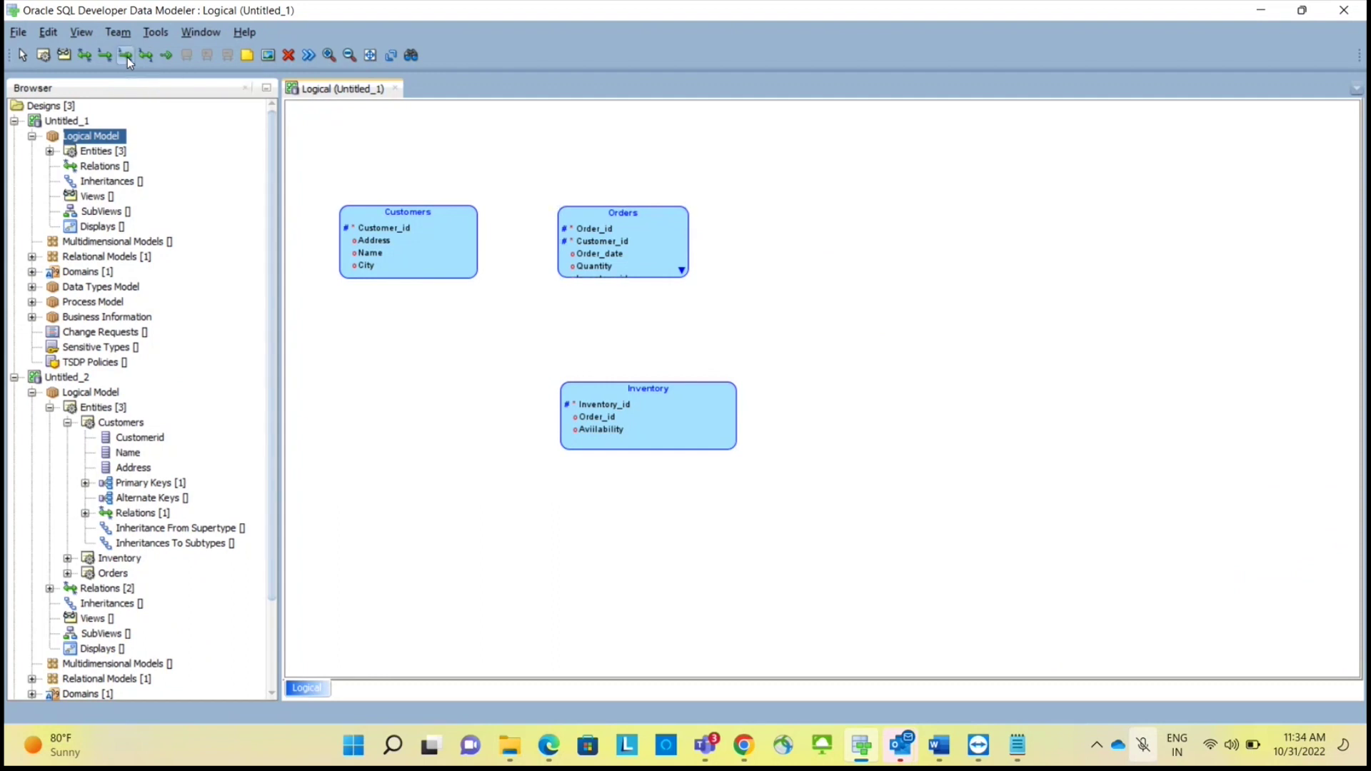
click(453, 245)
click(570, 242)
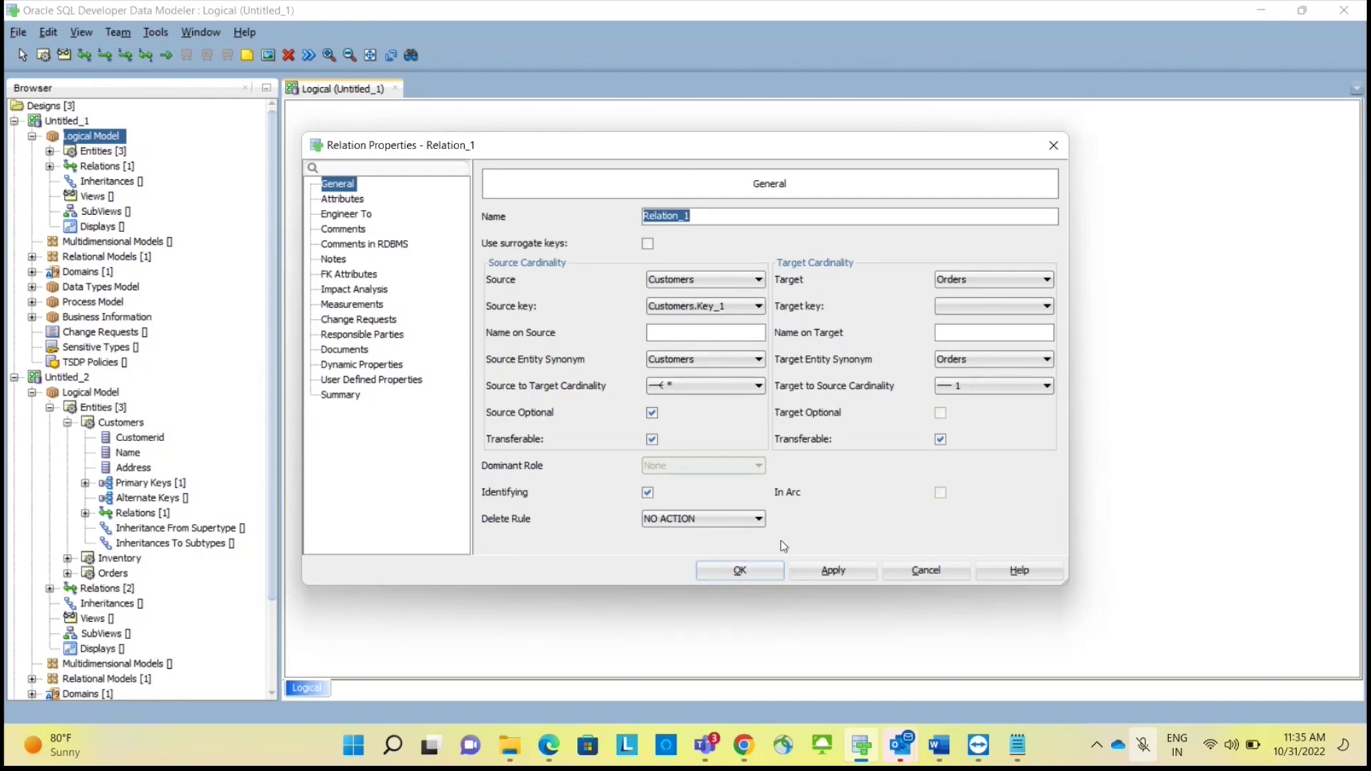
click(738, 571)
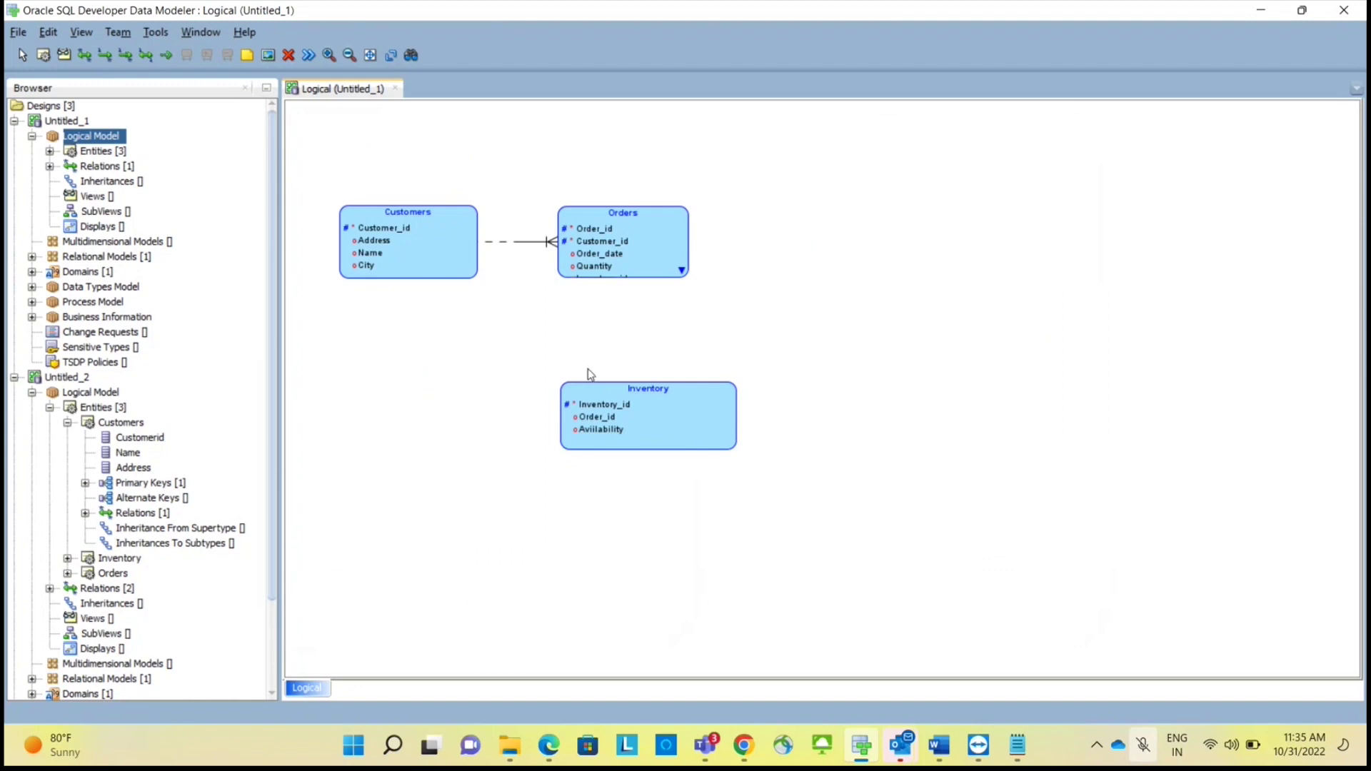